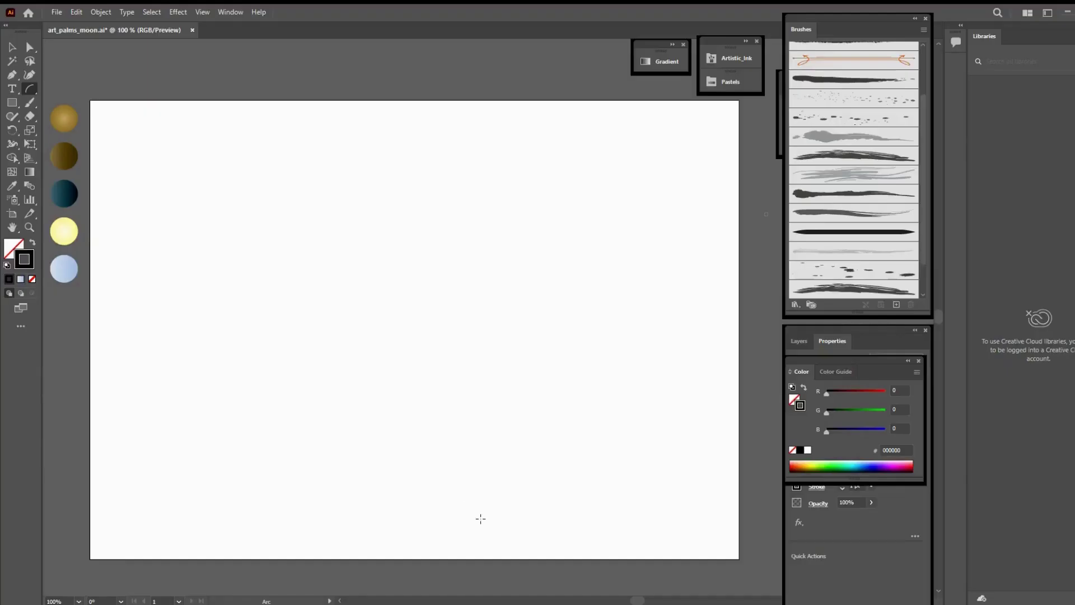
Draw a tall curved arc, about 3.23 cm wide and 15.97 cm tall, as the first trunk line.
left_click_drag(480, 517, 410, 169)
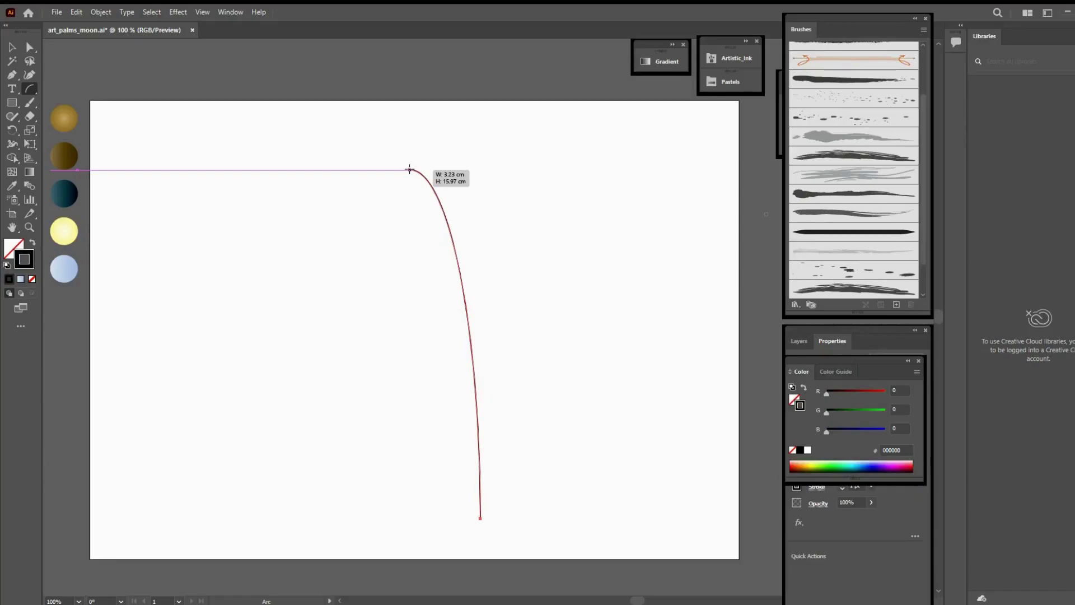
Draw a second tall trunk arc beside the first and rotate it to lean.
left_click_drag(410, 169, 410, 366)
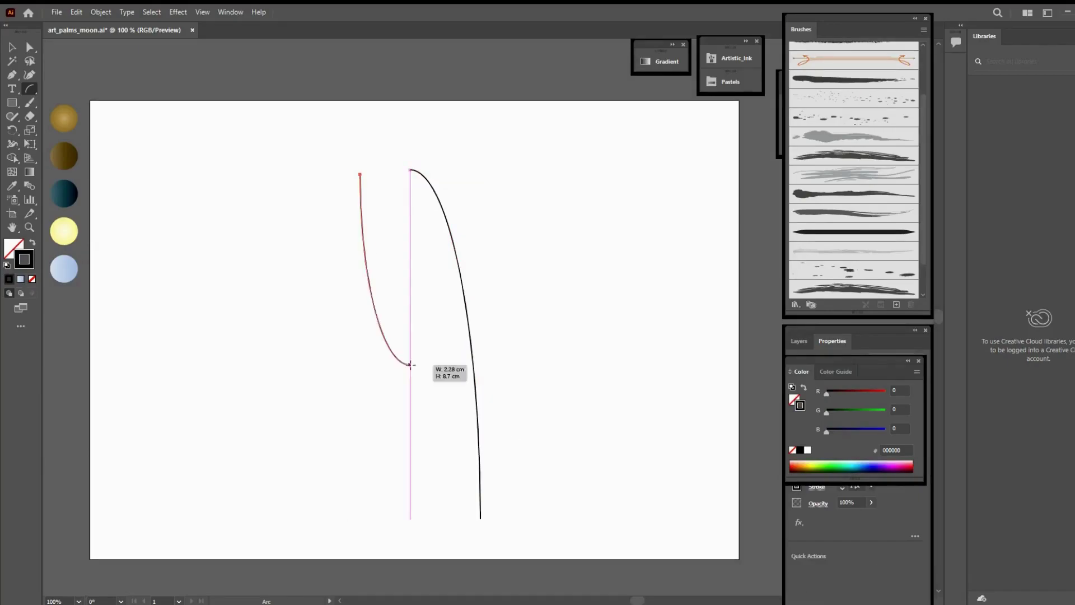
left_click_drag(347, 518, 290, 159)
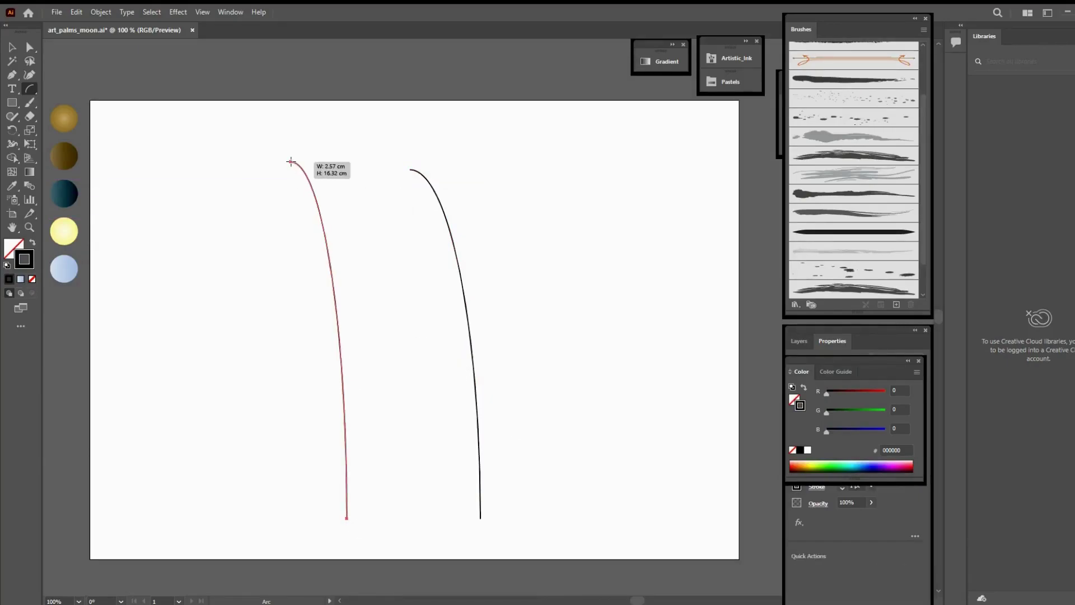
key("v")
left_click_drag(350, 374, 409, 367)
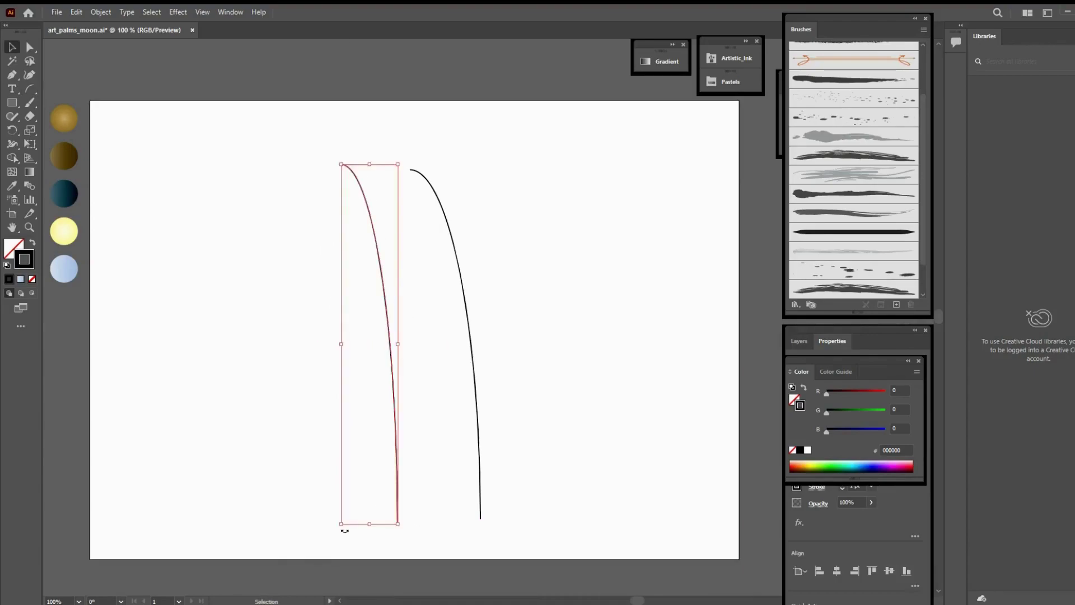
left_click_drag(343, 518, 308, 522)
left_click(436, 455)
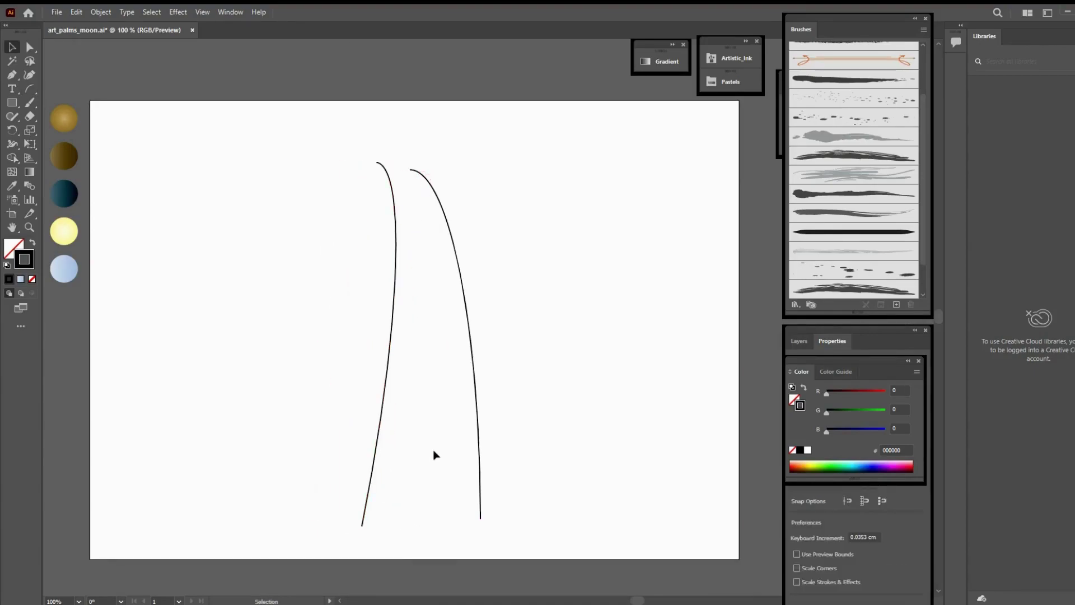
Draw three small frond arcs to the left of the trunk.
left_click(29, 90)
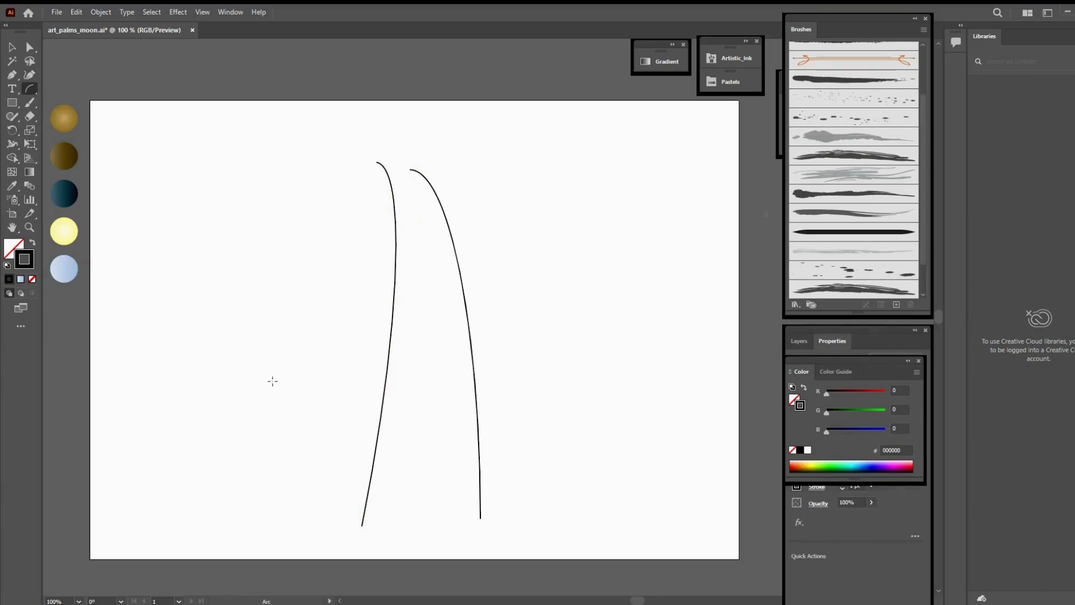
mouse_move(295, 420)
left_mouse_down()
mouse_move(323, 316)
mouse_move(337, 333)
left_mouse_up()
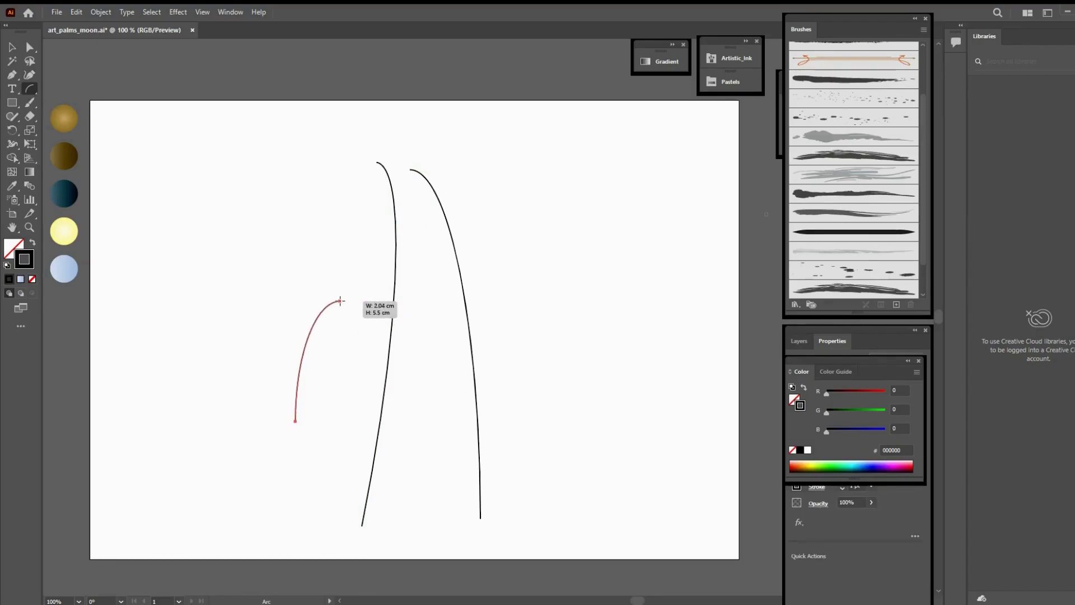
left_click_drag(337, 333, 340, 300)
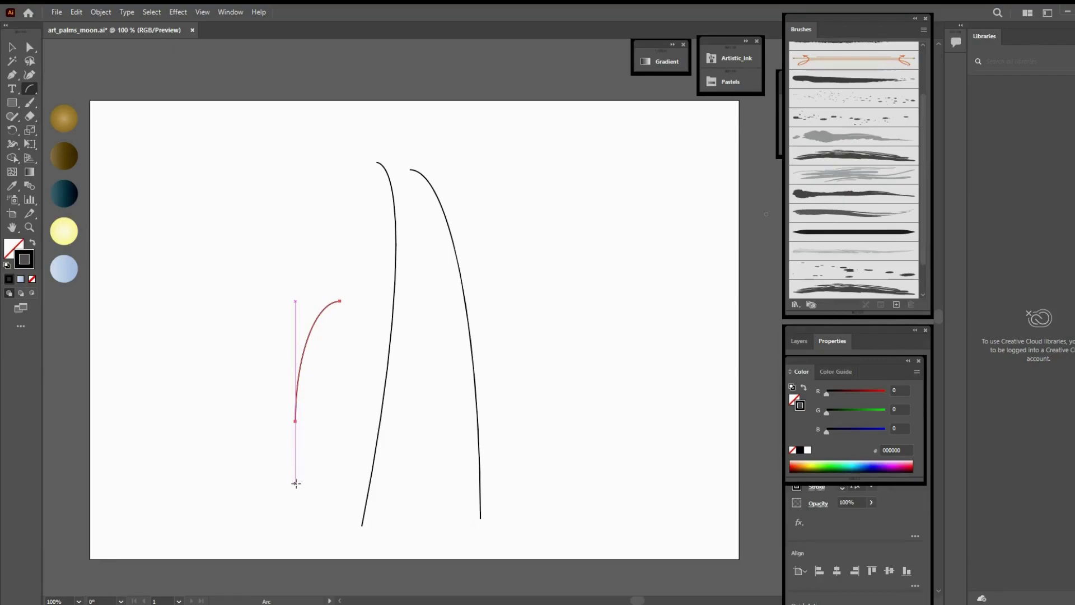
mouse_move(296, 483)
left_mouse_down()
mouse_move(340, 338)
mouse_move(336, 224)
left_mouse_up()
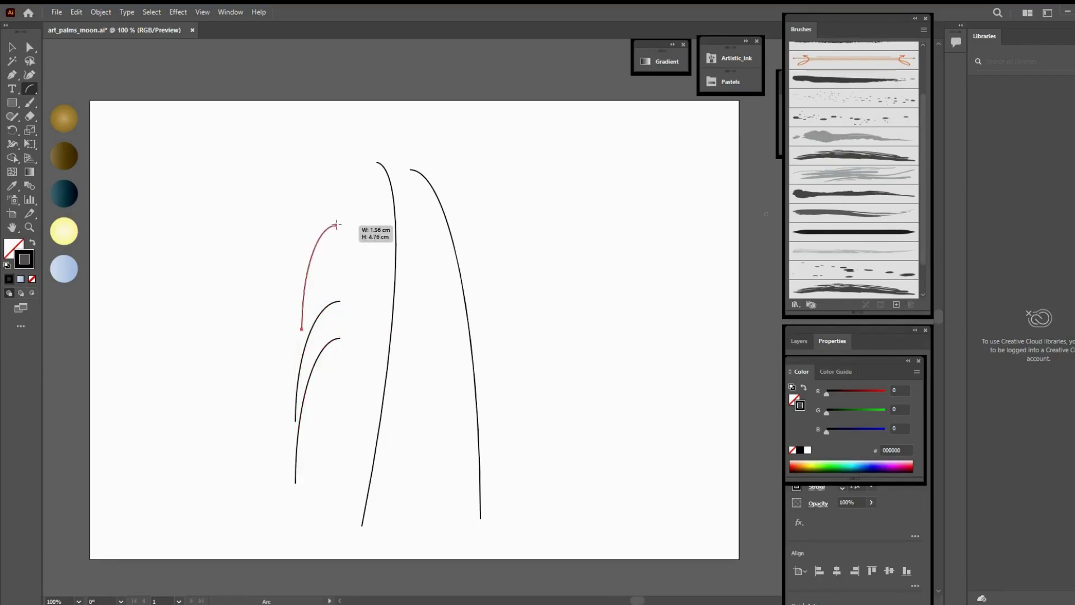
Move the three frond arcs against the trunk and adjust each one's position.
key("v")
mouse_move(216, 183)
left_mouse_down()
mouse_move(319, 372)
mouse_move(351, 375)
mouse_move(351, 422)
left_mouse_up()
left_click(314, 331)
left_click(348, 356)
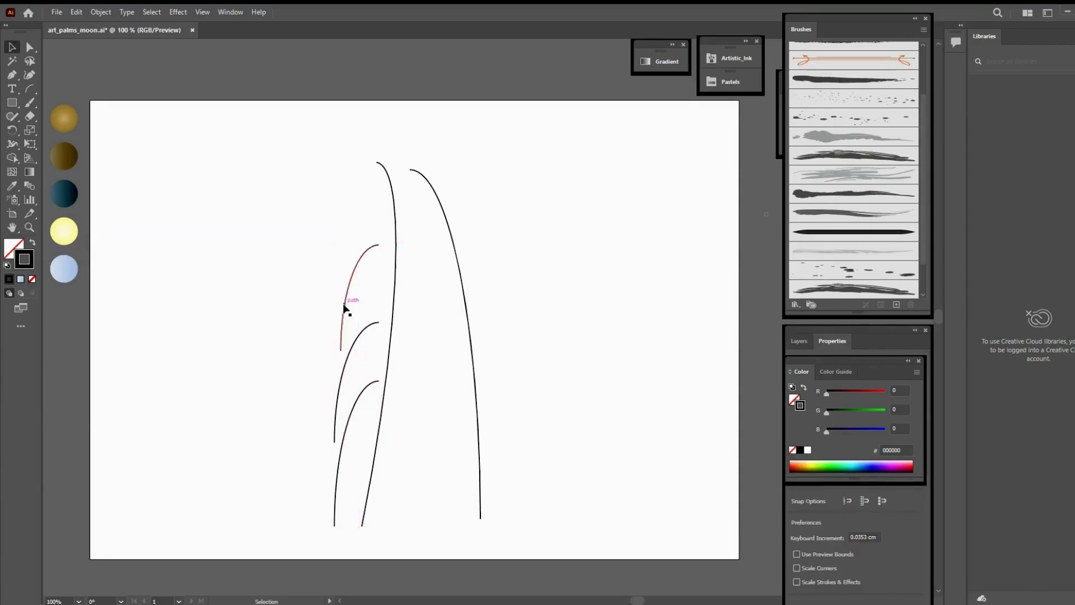
left_click_drag(344, 307, 352, 292)
left_click_drag(340, 393, 345, 381)
left_click(271, 348)
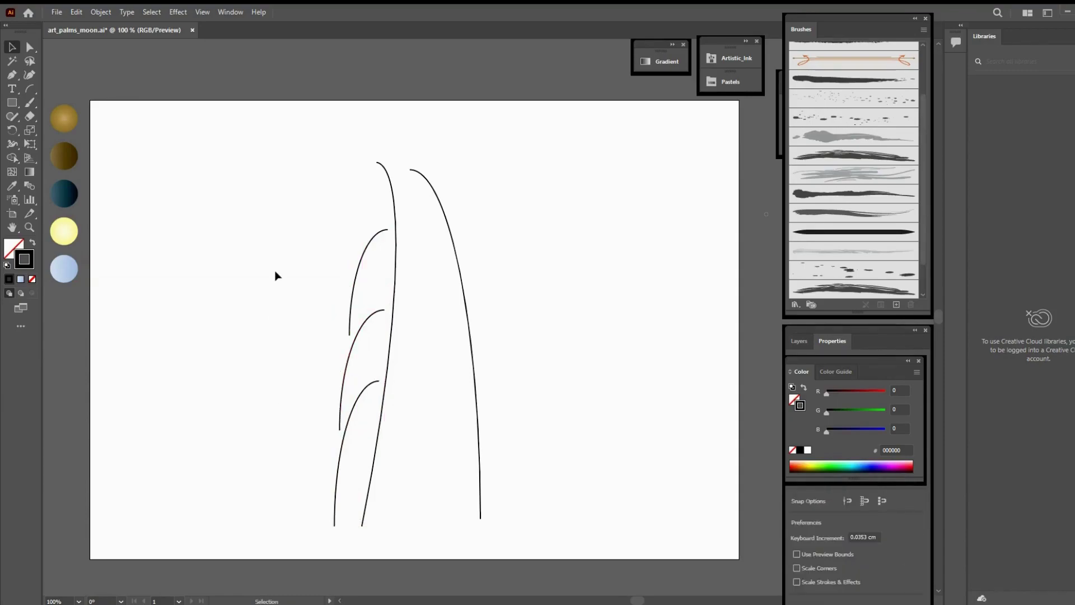
key("backslash")
Set the arc type to Closed and draw closed wedges at the three frond joints.
left_click(264, 245)
left_click(549, 285)
left_click(533, 311)
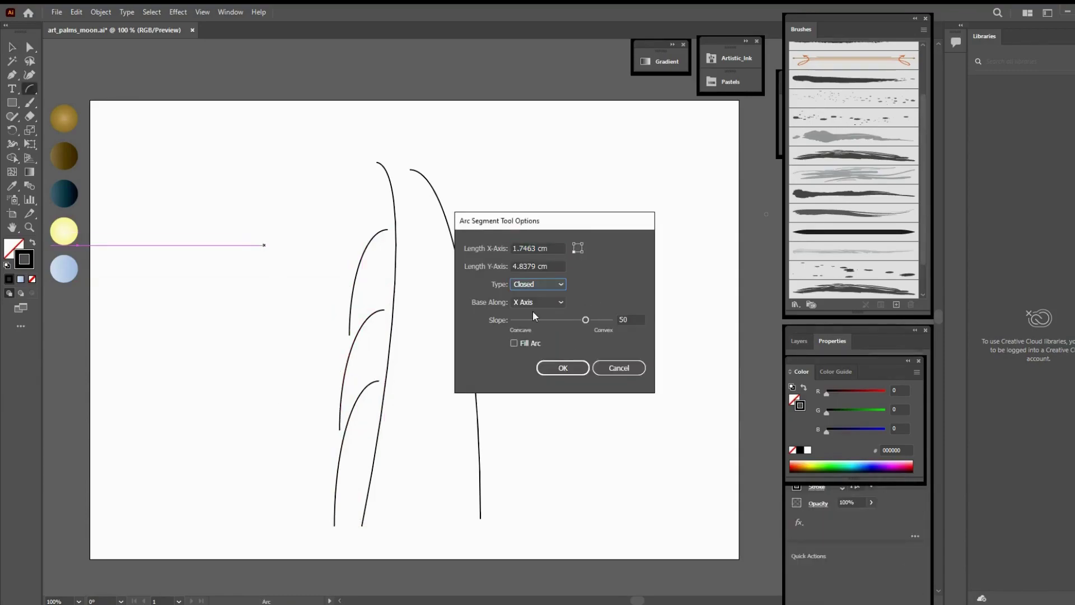
left_click(563, 368)
key("Delete")
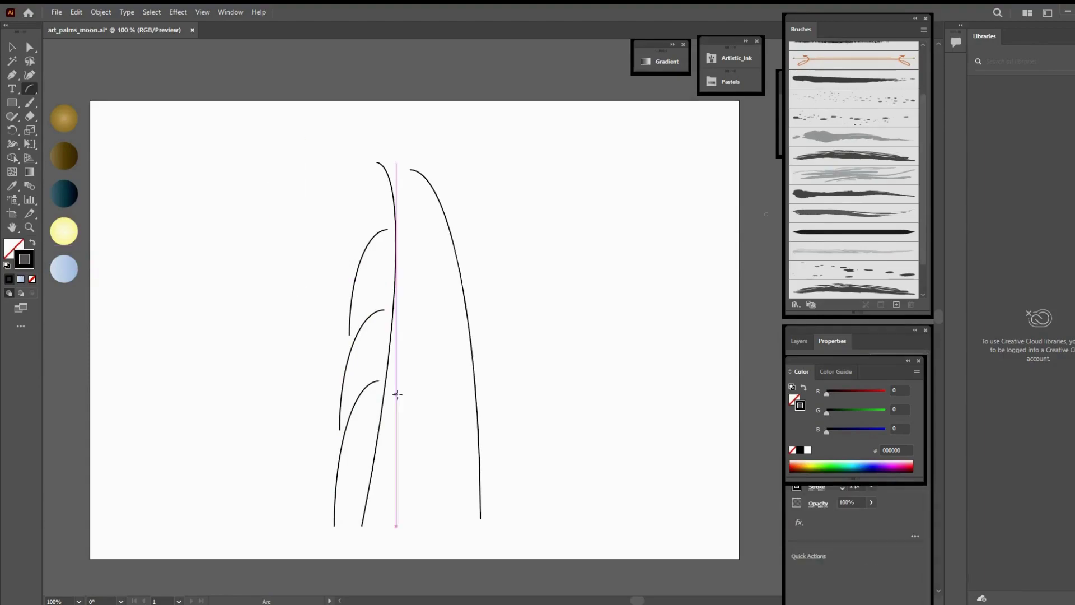
left_click_drag(399, 392, 371, 372)
left_click_drag(399, 321, 374, 304)
mouse_move(403, 246)
left_mouse_down()
mouse_move(381, 229)
mouse_move(407, 240)
left_mouse_up()
Nudge the middle and bottom closed wedges right onto the trunk line.
key("v")
left_click(415, 257)
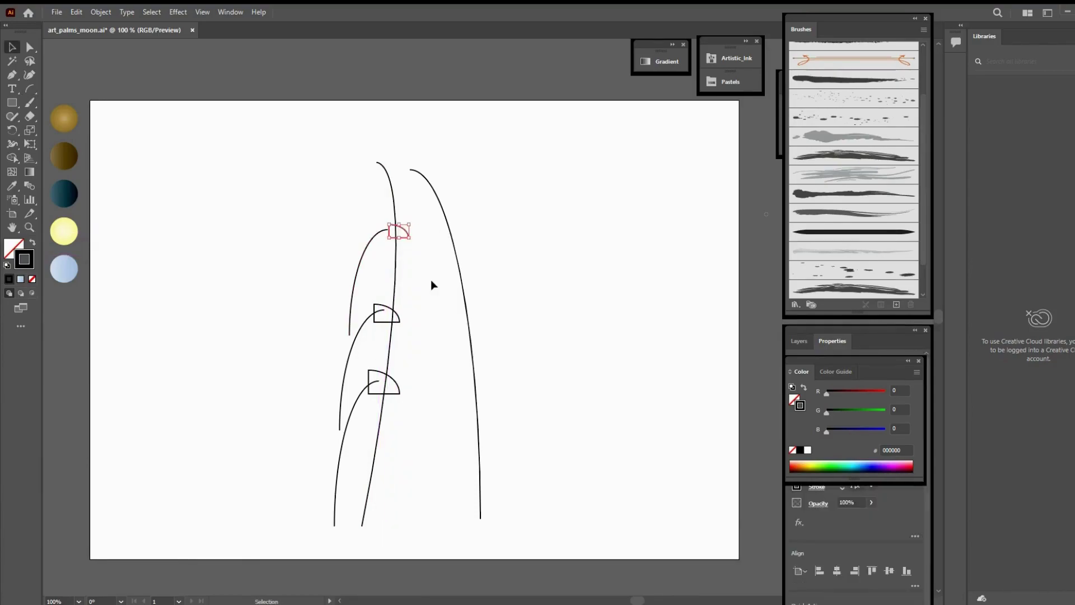
left_click(387, 311)
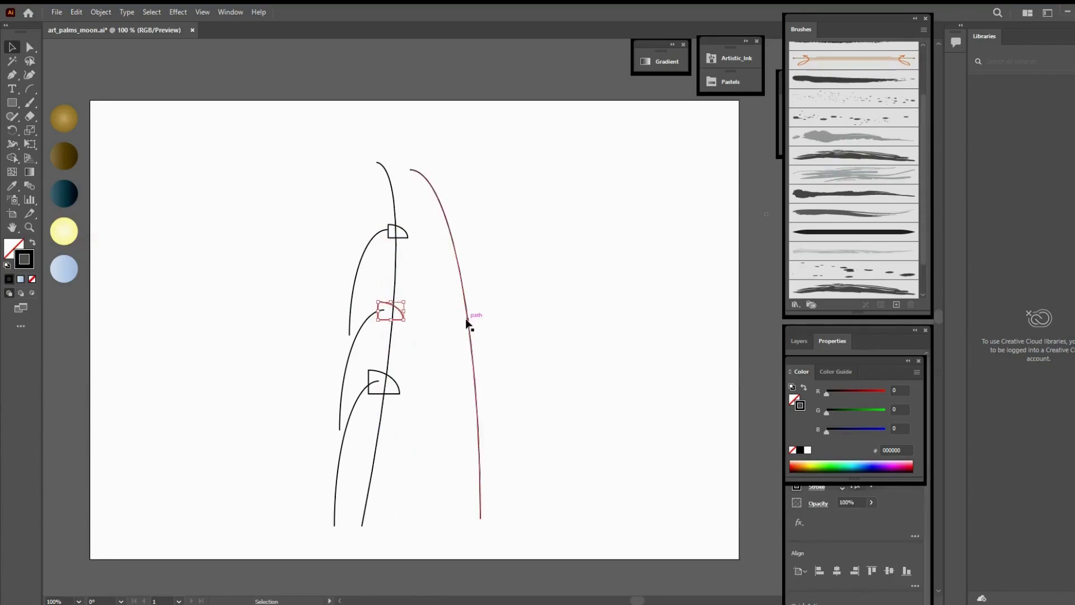
key("Right")
key("Right")
key("Right")
left_click(439, 384)
left_click(401, 388)
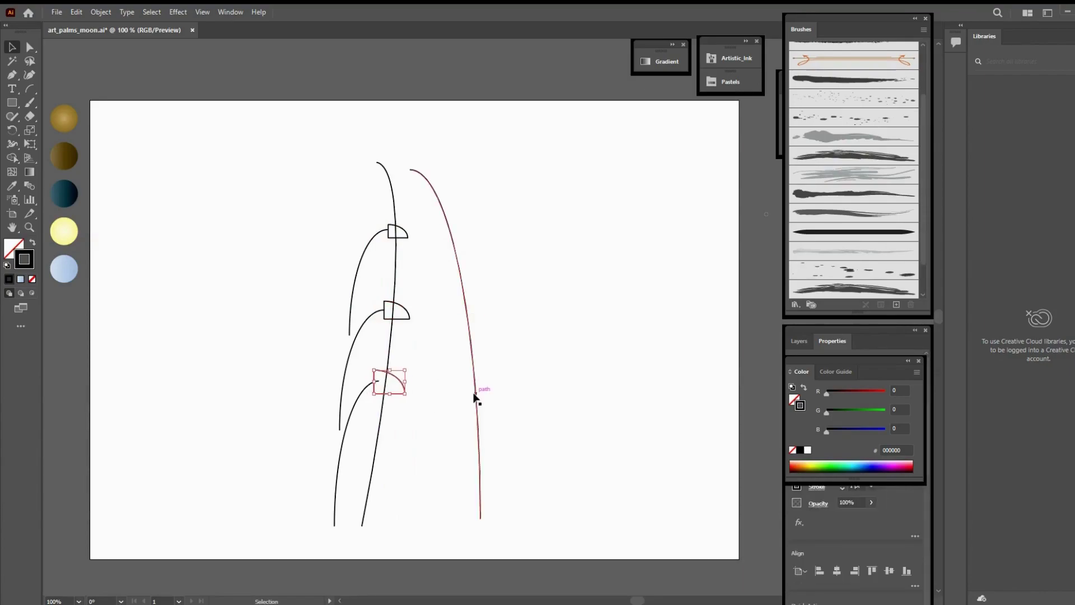
key("Right")
key("Right")
key("Right")
left_click(453, 385)
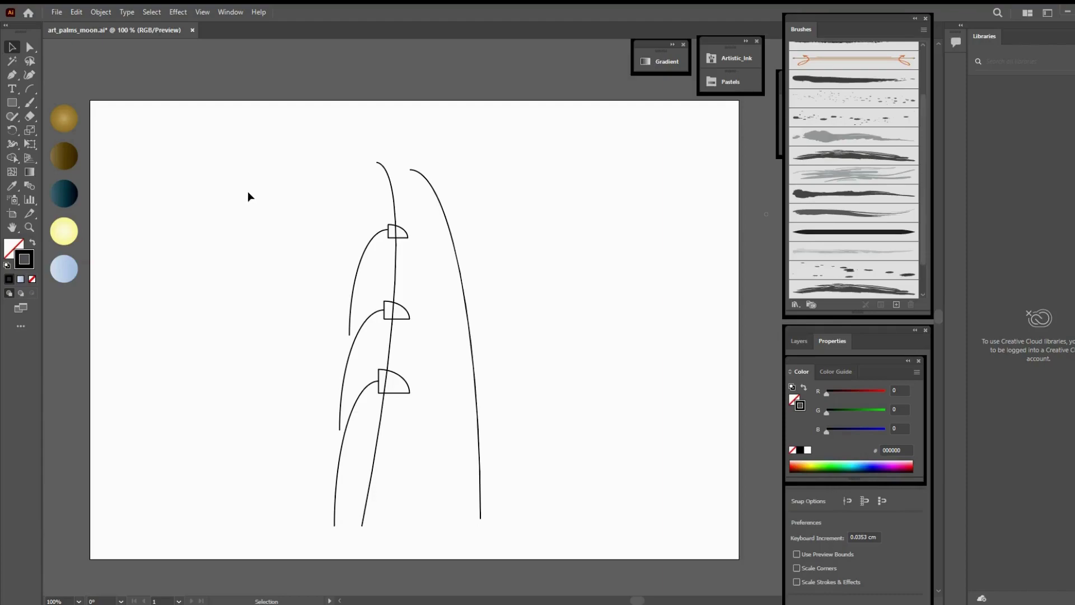
Draw a closed right-triangle arc shape for the sail, right of the palms.
key("backslash")
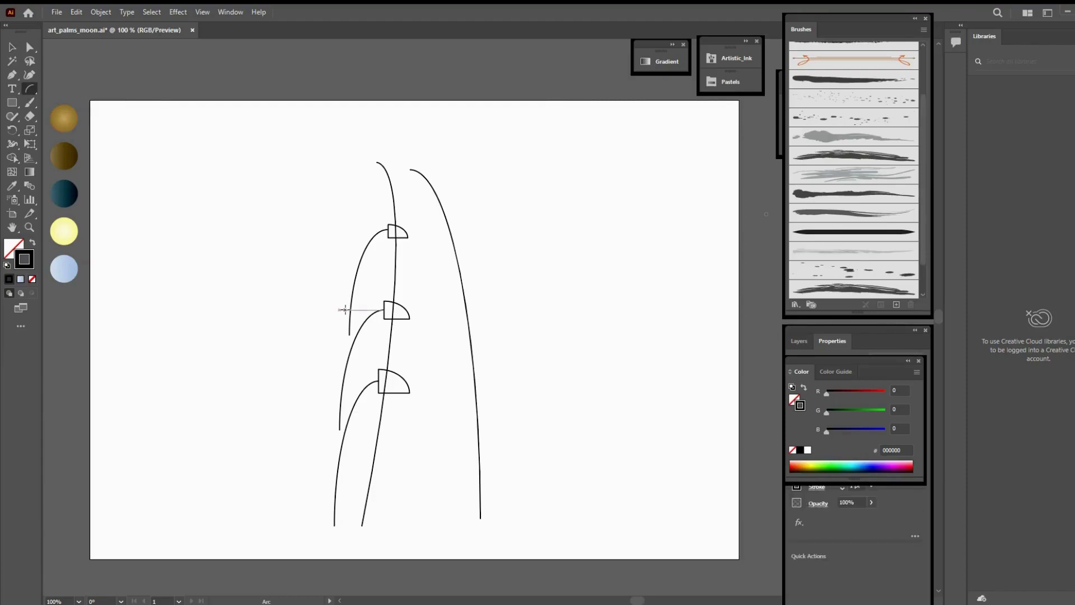
left_click(505, 277)
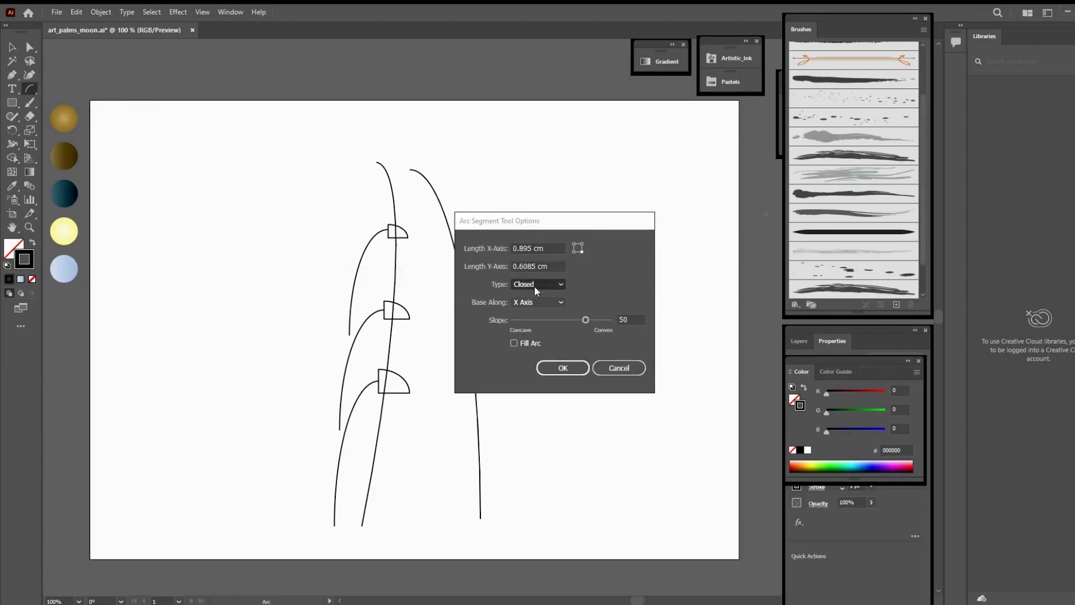
left_click(567, 367)
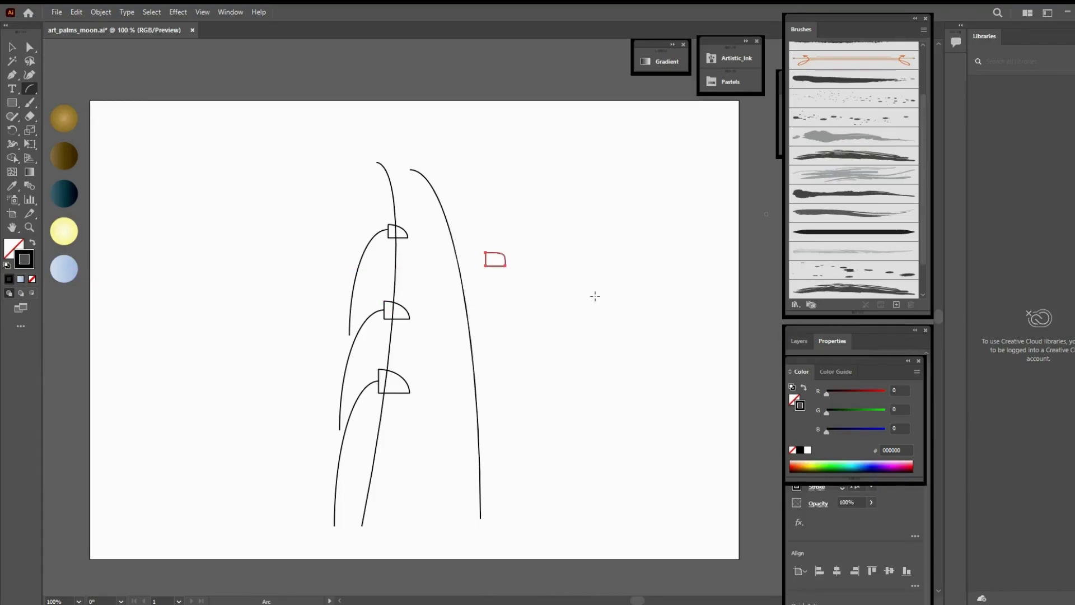
key("a")
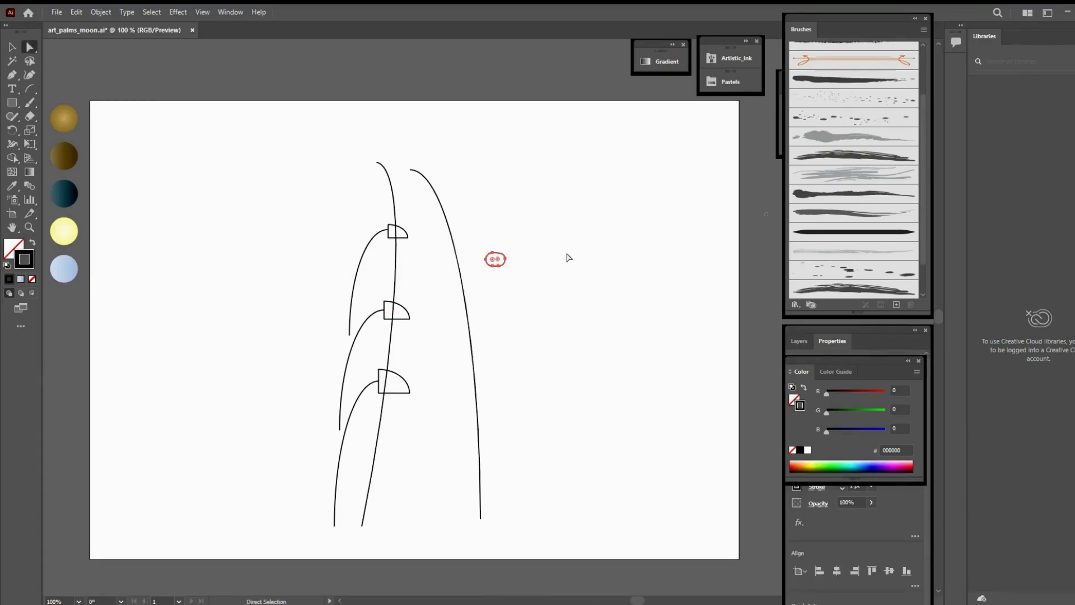
key("Delete")
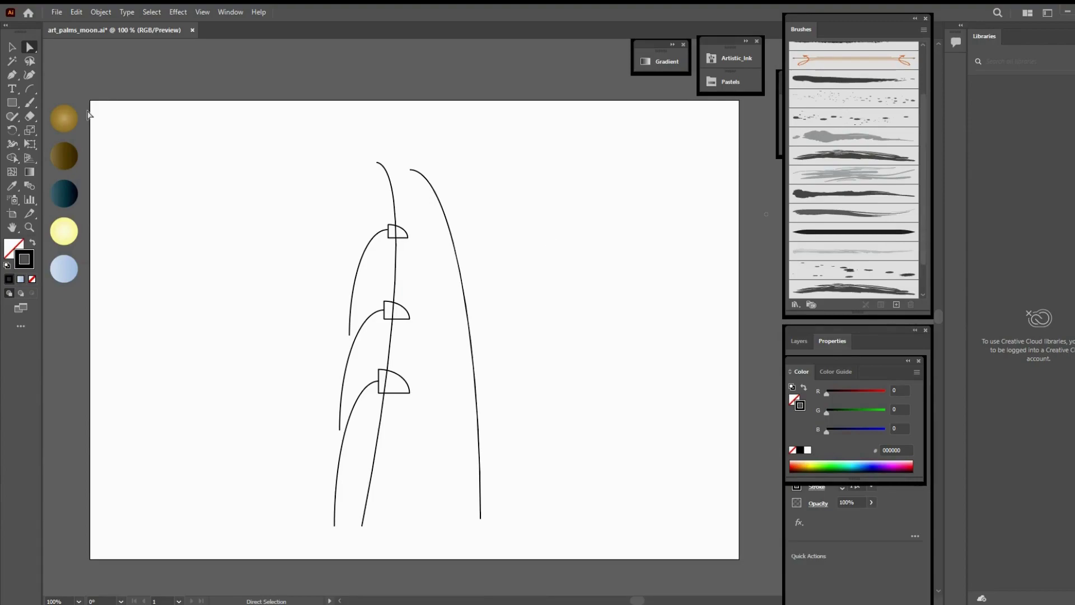
left_click(30, 88)
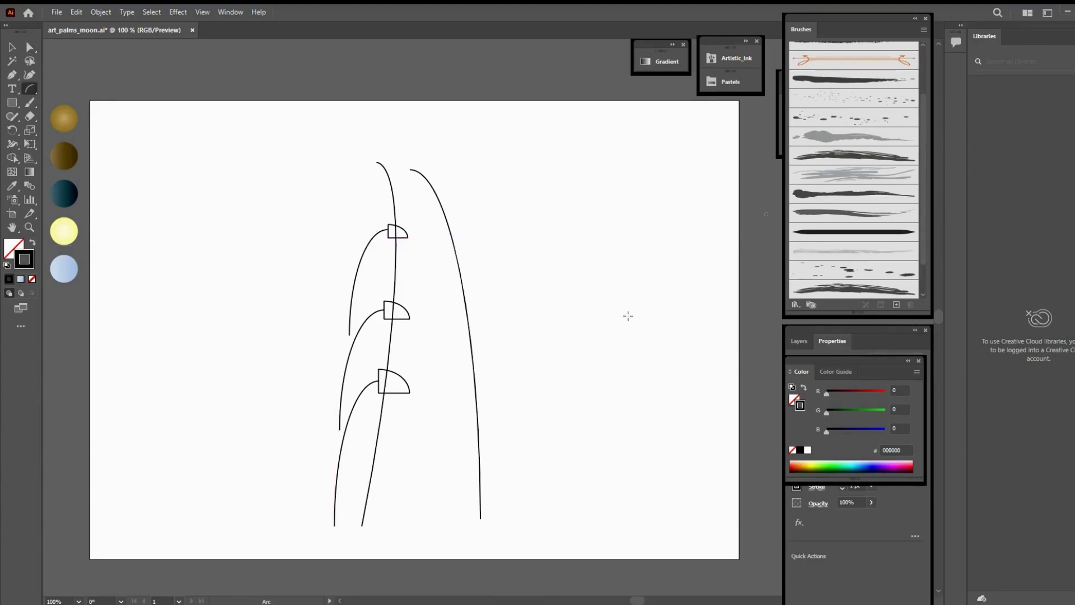
left_click_drag(690, 349, 506, 217)
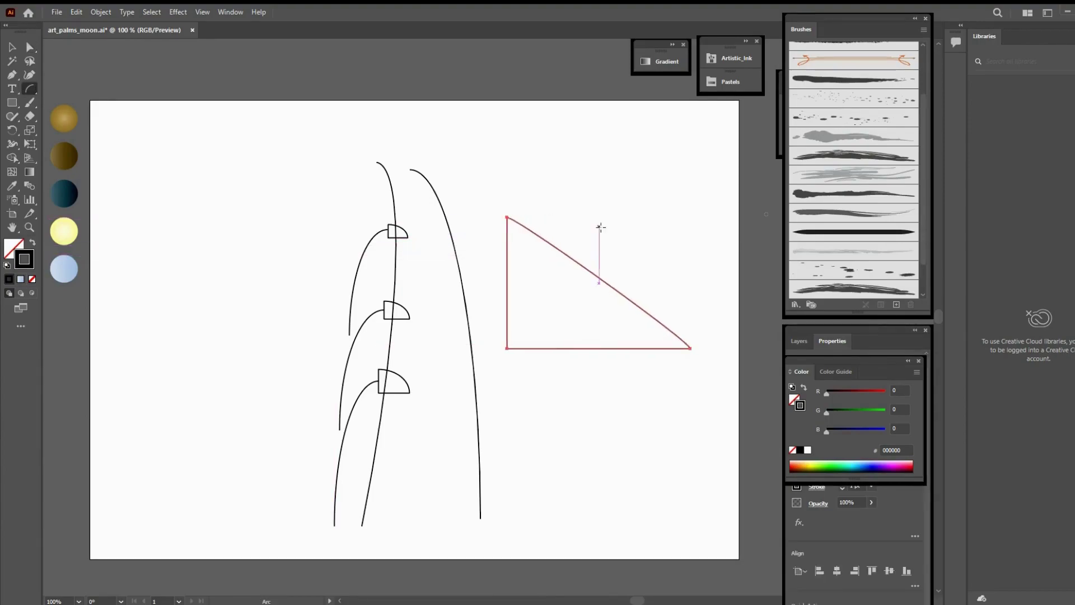
Flip the triangle horizontally, rotate it about 214.68°, and move it slightly down.
key("v")
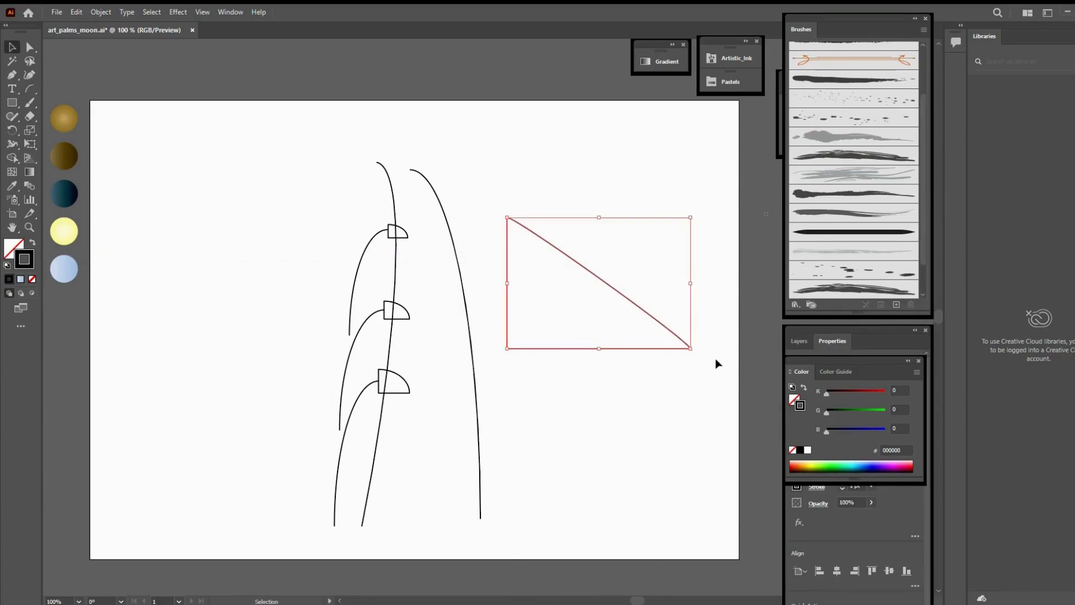
left_click(832, 340)
left_click_drag(858, 330, 780, 161)
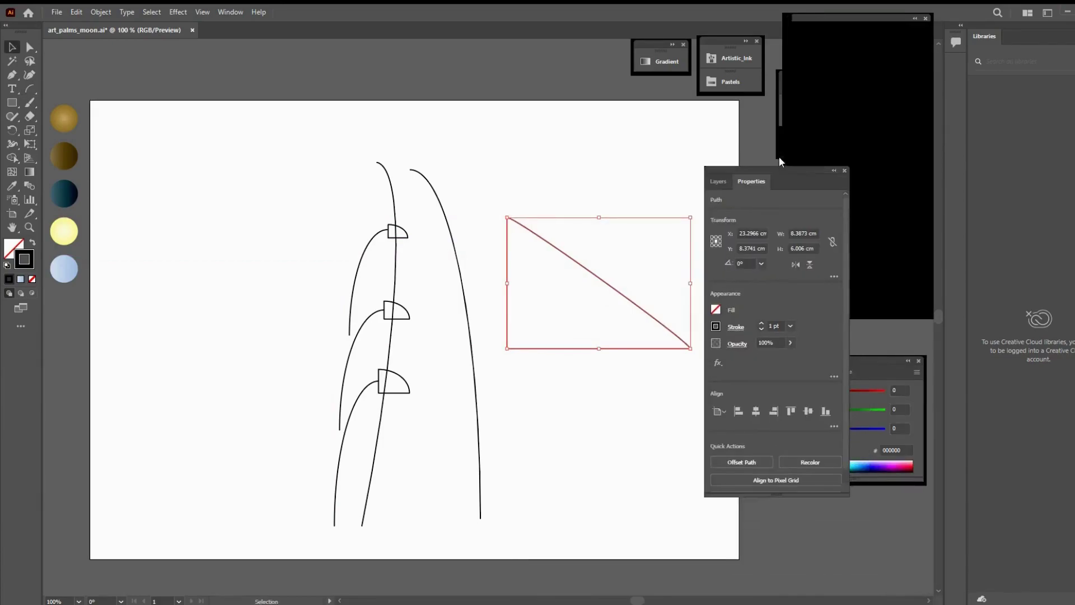
left_click(796, 264)
left_click_drag(507, 213, 487, 278)
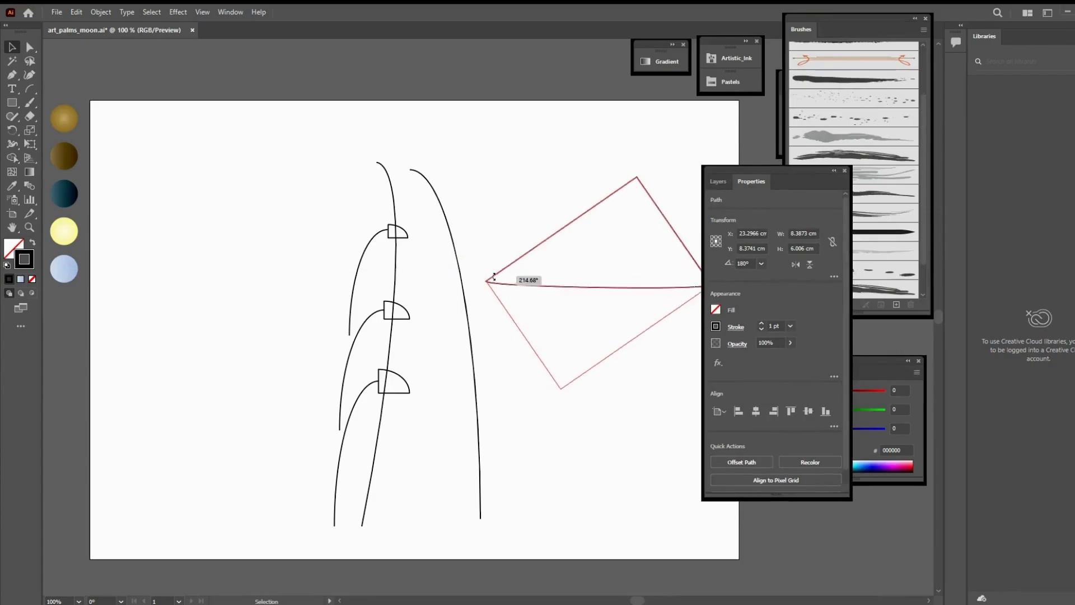
left_click_drag(784, 170, 812, 171)
left_click(671, 346)
left_click_drag(616, 290, 619, 340)
left_click(696, 400)
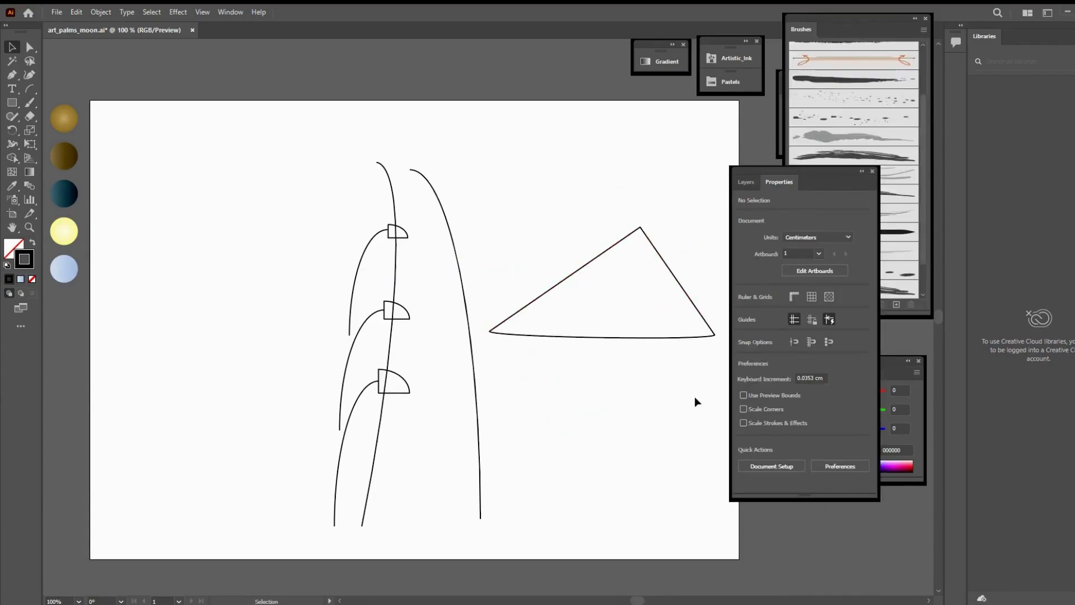
Zoom in to check the sail, fit the page back in view, and deselect.
key("z")
left_click(659, 345)
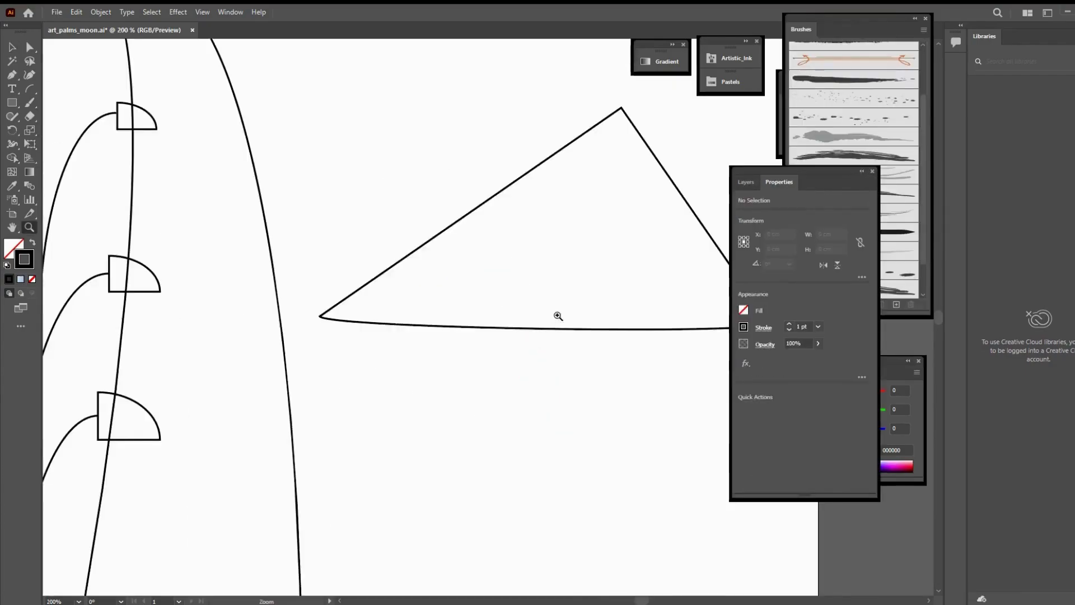
key("ctrl+1")
key("v")
left_click(556, 373)
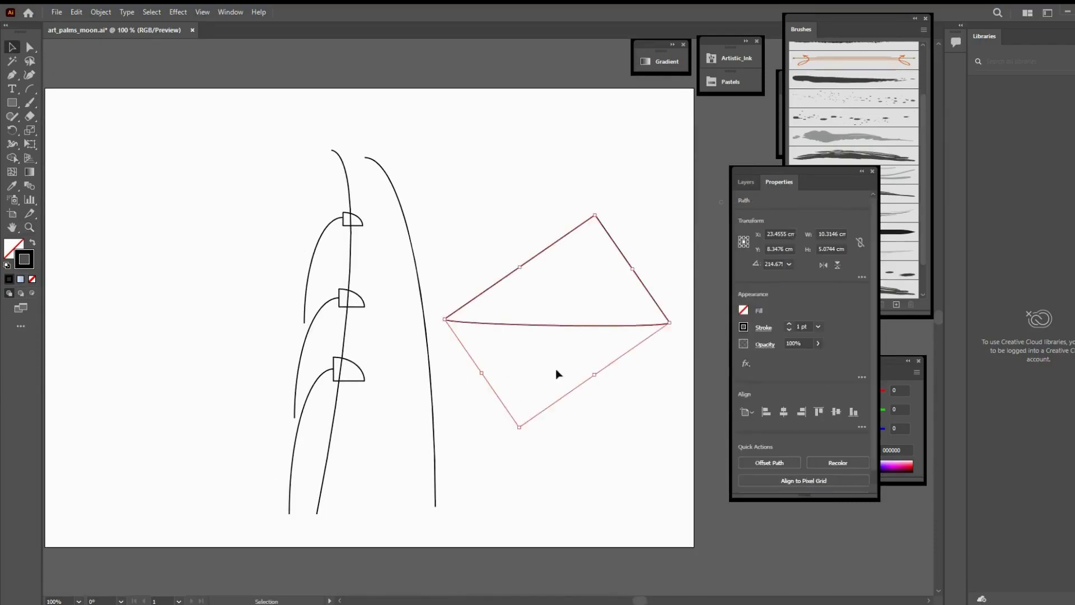
left_click(476, 426)
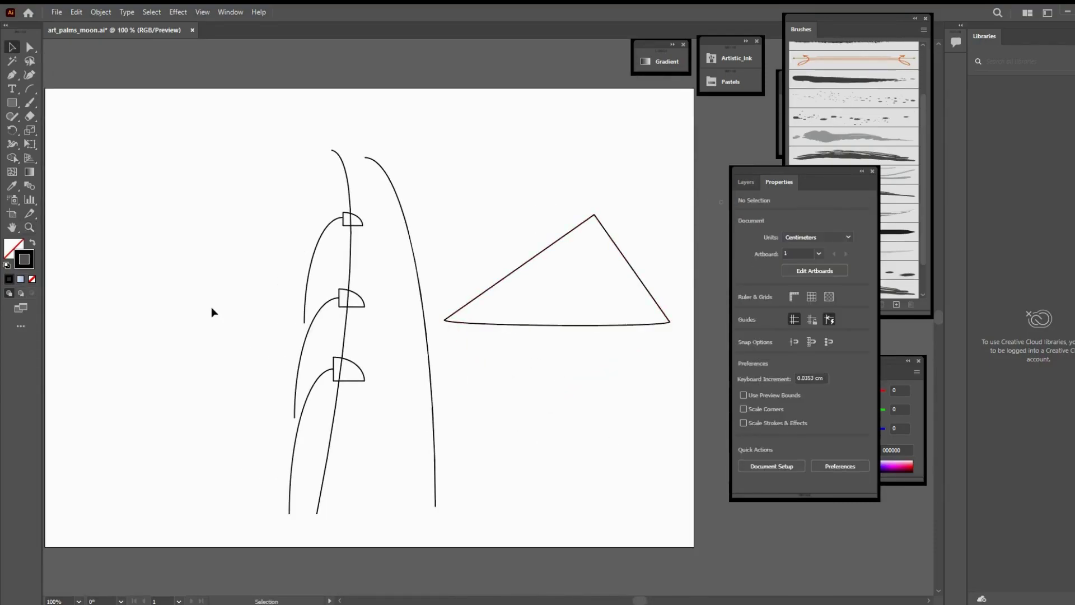
Create an open, unfilled arc with slope about -30 and move it onto the triangle.
left_click(573, 374)
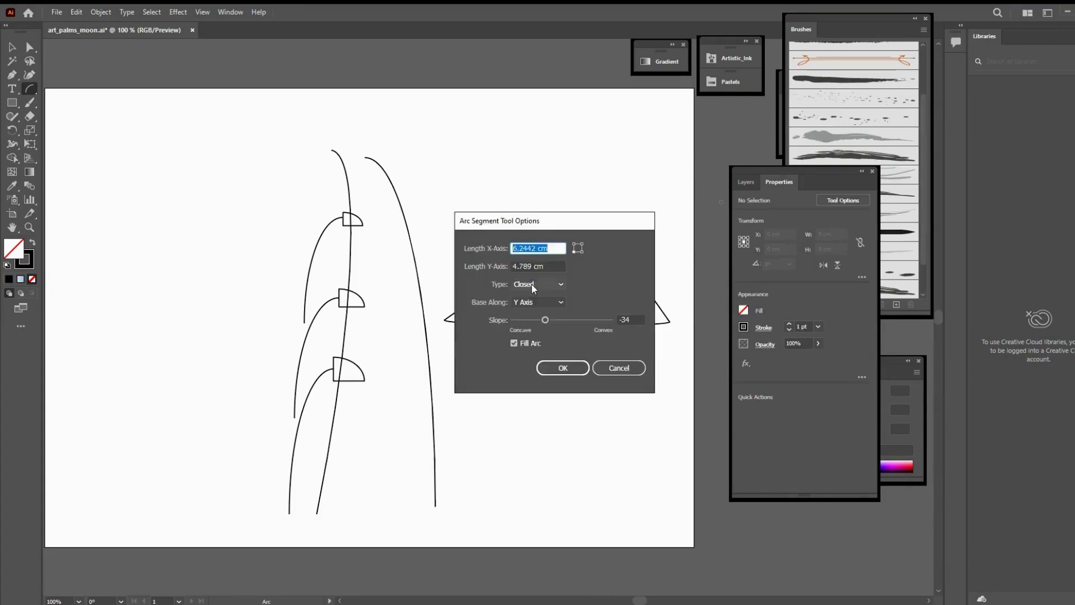
left_click_drag(545, 320, 547, 322)
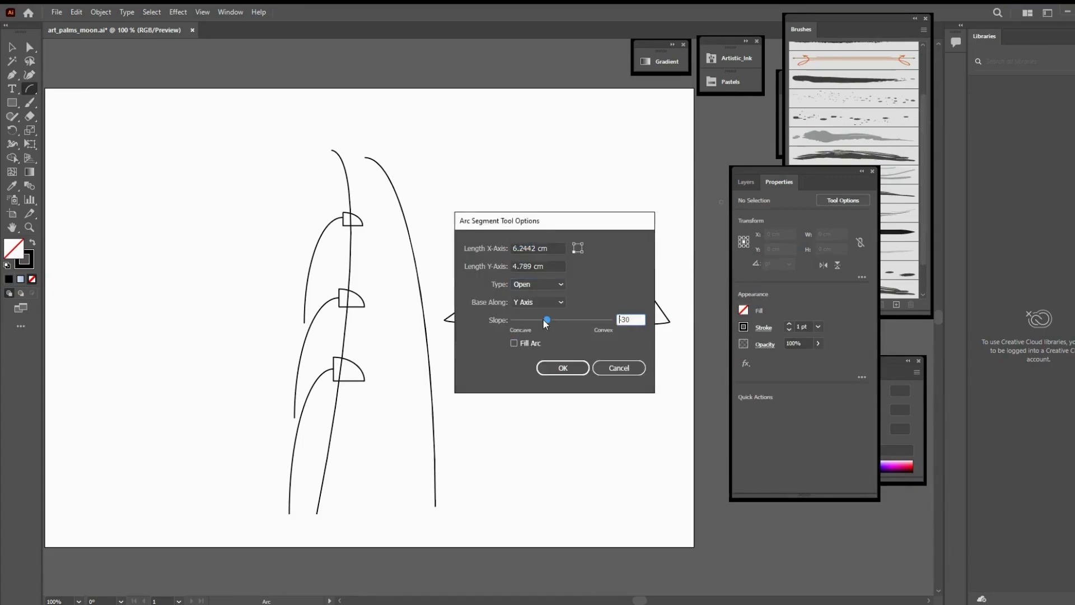
left_click(563, 368)
key("v")
mouse_move(637, 101)
left_mouse_down()
mouse_move(581, 214)
mouse_move(607, 221)
left_mouse_up()
left_click(557, 247)
left_click_drag(541, 230, 543, 237)
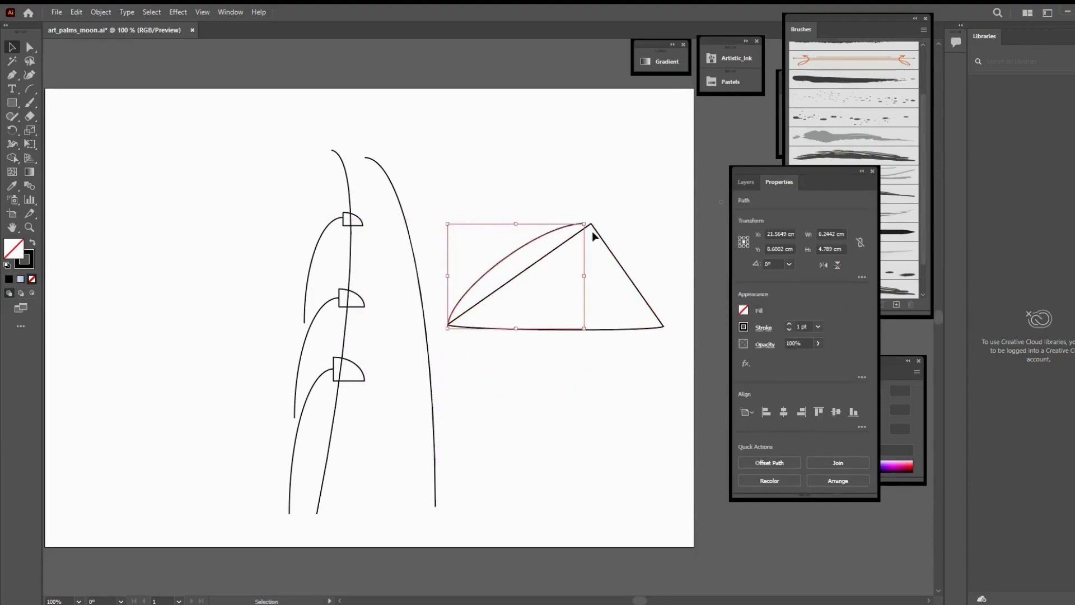
Rotate the arc so it bows along the sail's left edge.
key("a")
left_click(589, 235)
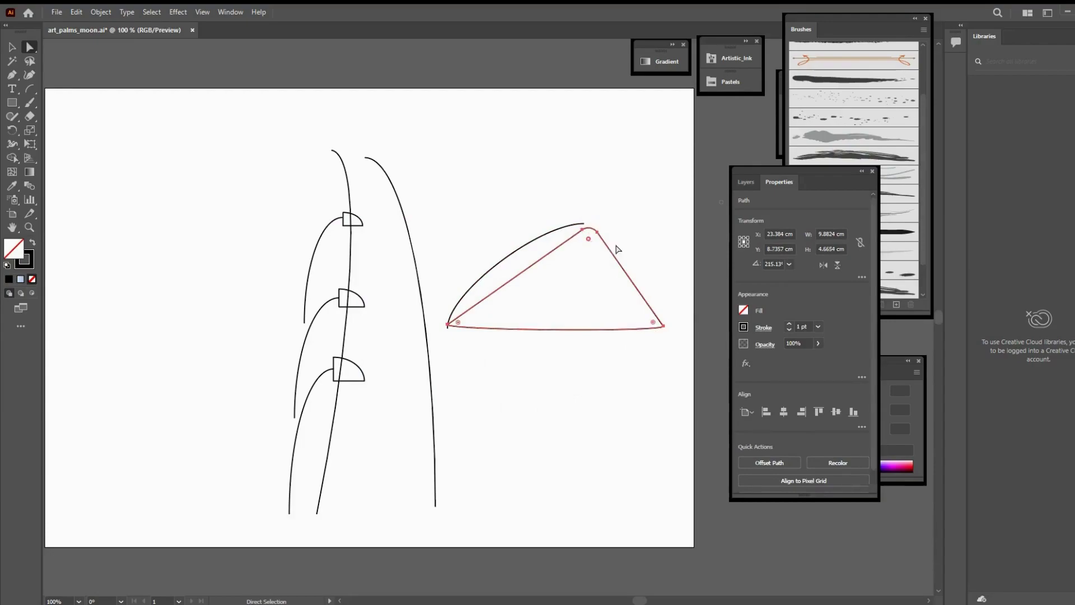
key("v")
left_click(582, 225)
left_click_drag(587, 223, 443, 216)
left_click(511, 184)
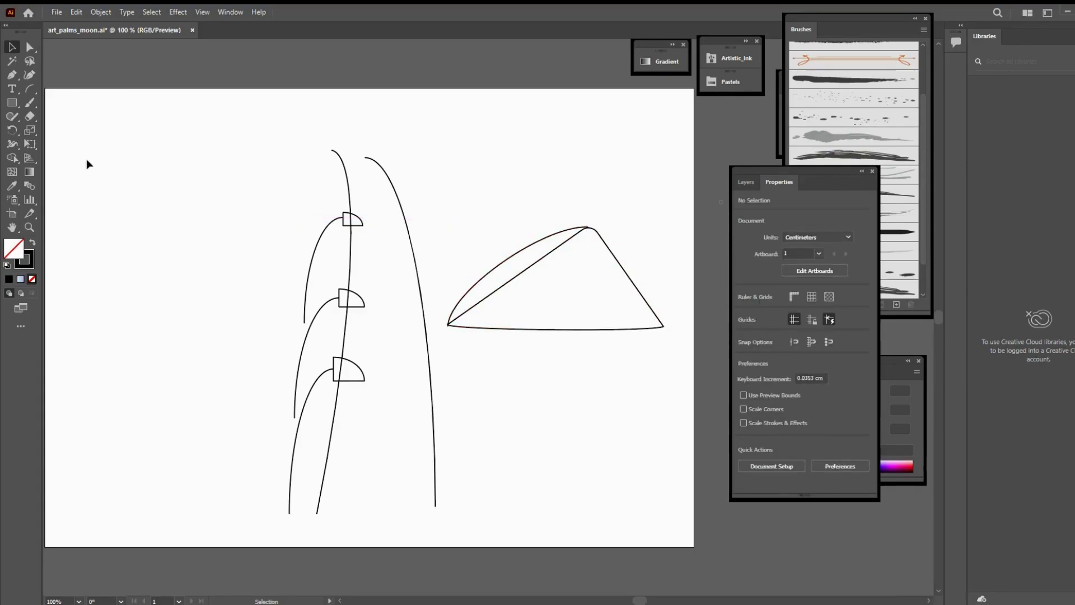
left_click(30, 88)
Draw a straight horizon line and a slope-40 arc rotated into a drooping frond.
left_click_drag(360, 288, 235, 230)
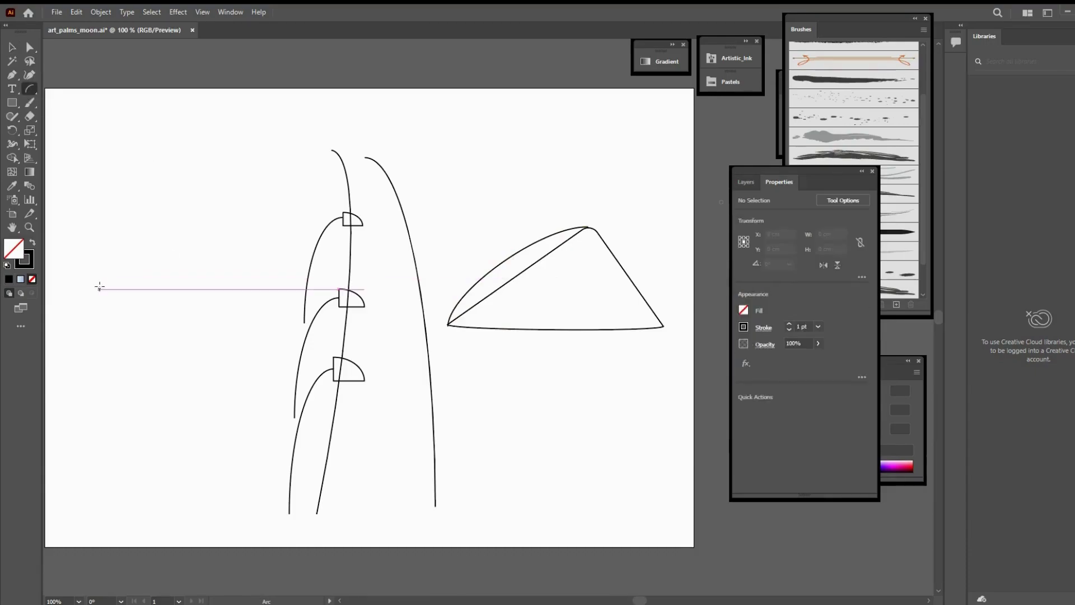
left_click(235, 230)
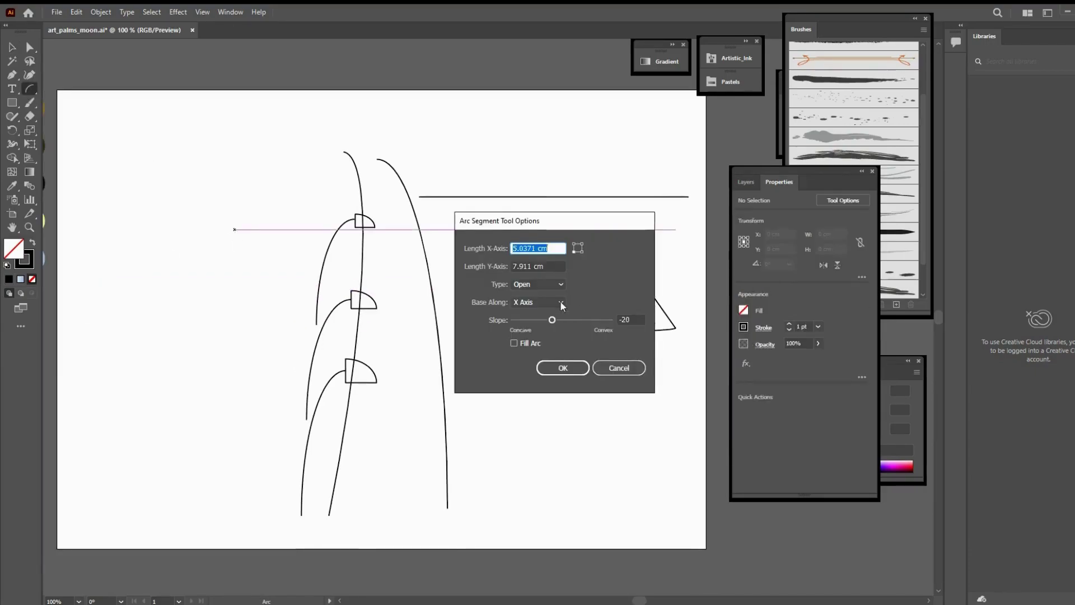
left_click_drag(562, 320, 572, 320)
type("40")
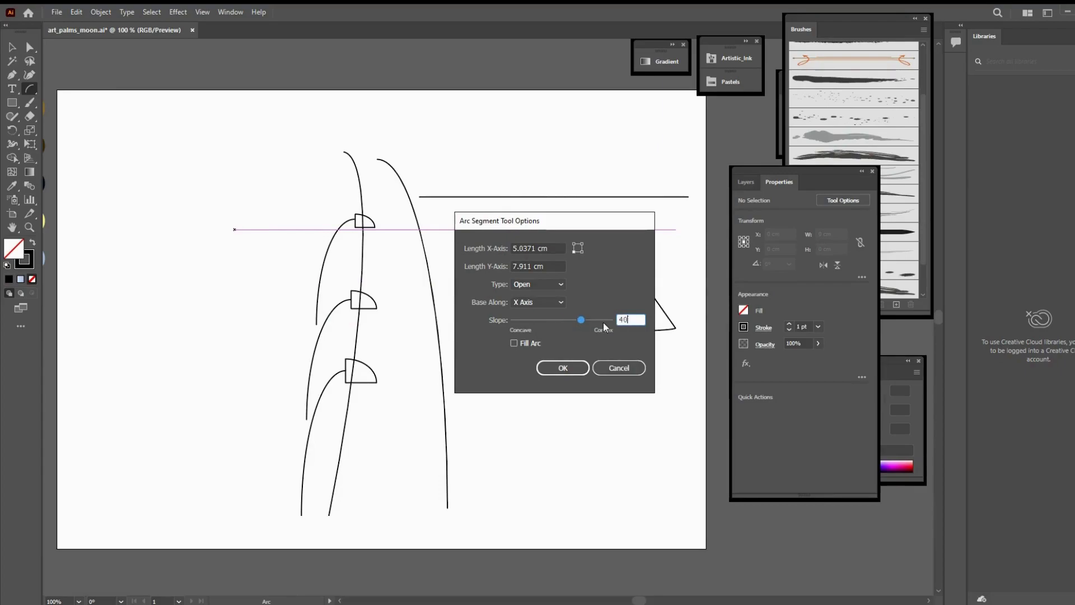
left_click(562, 368)
key("v")
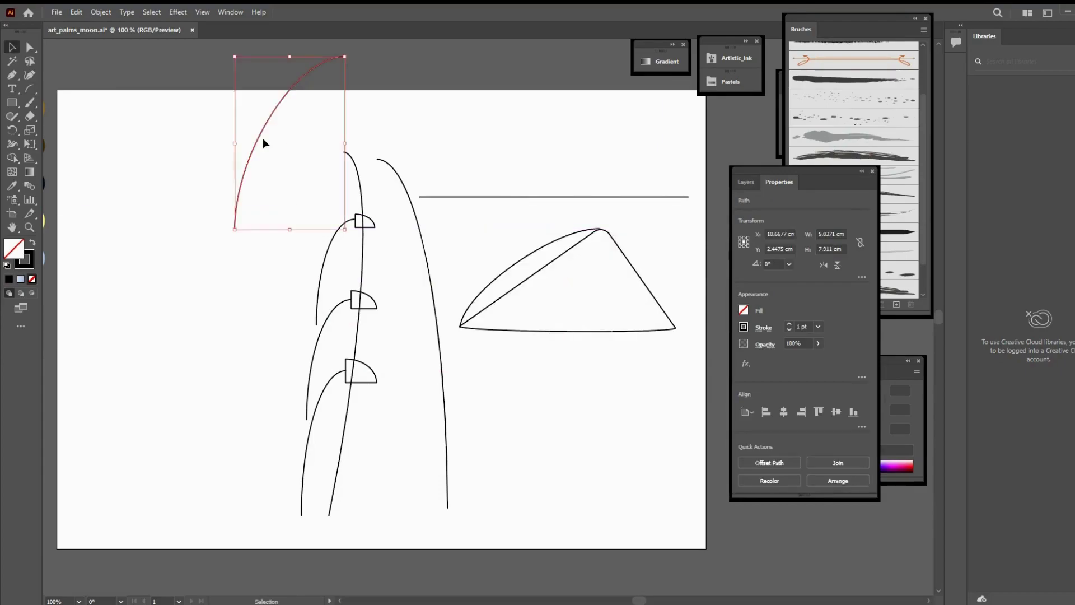
left_click_drag(264, 143, 118, 216)
left_click_drag(204, 128, 178, 176)
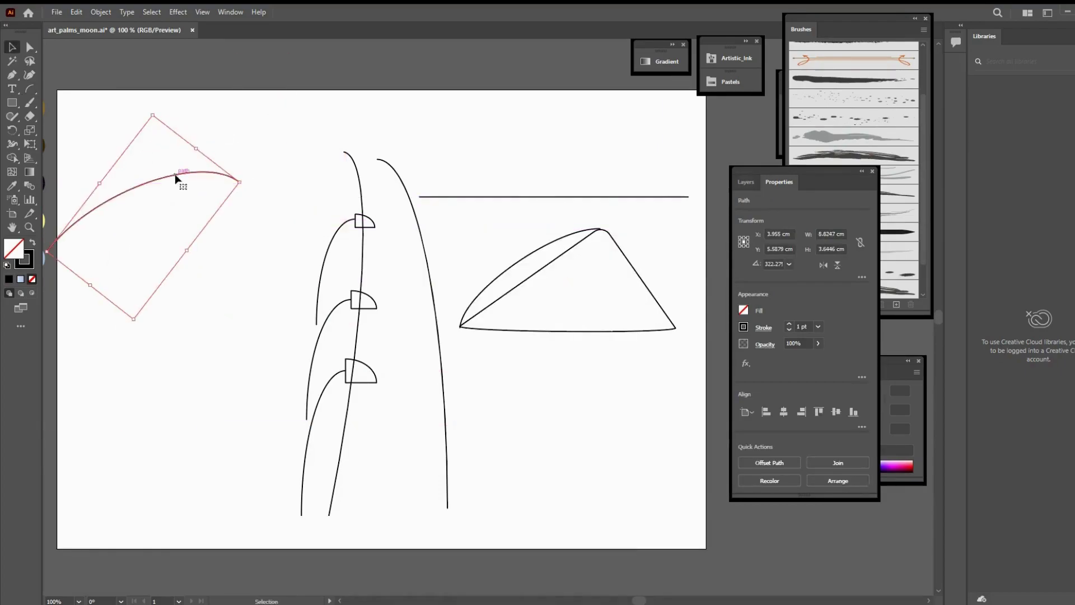
Draw three more arching fronds sweeping toward the upper right and upper left.
left_click(255, 228)
left_click_drag(179, 285, 392, 116)
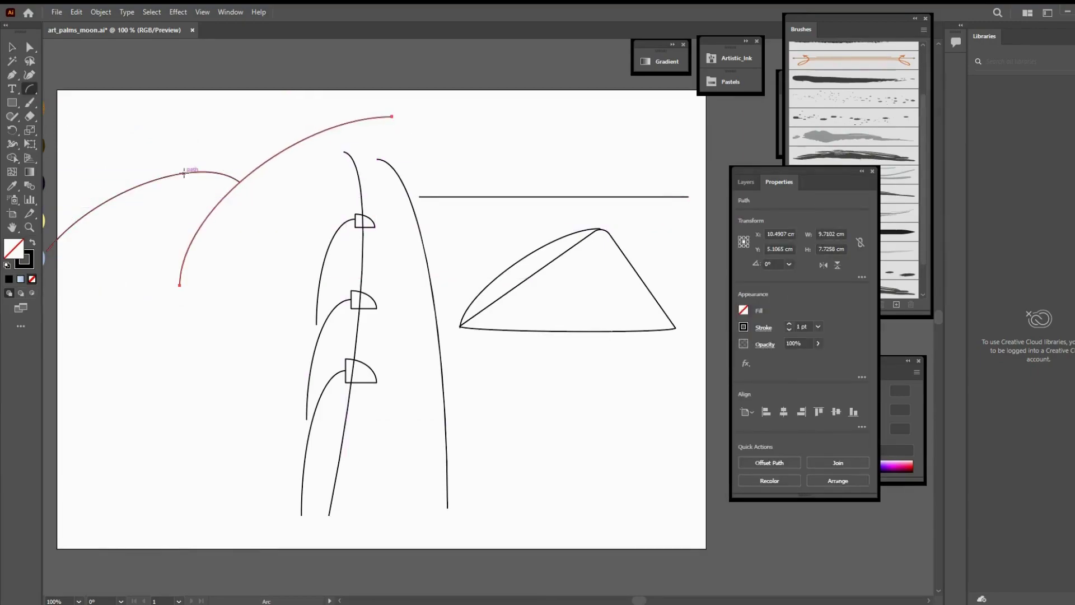
left_click_drag(157, 178, 297, 89)
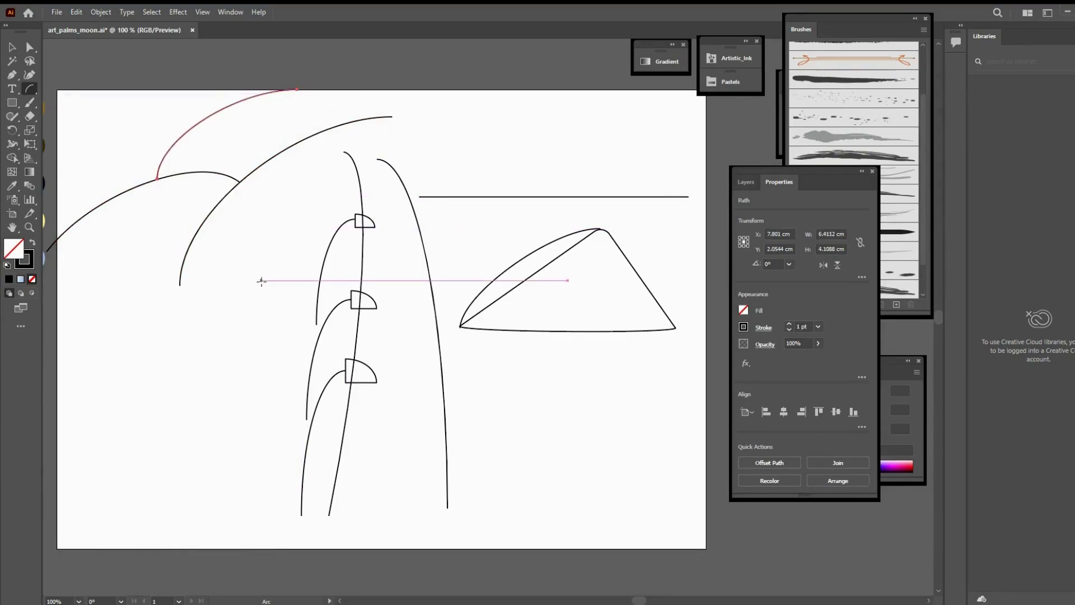
mouse_move(178, 139)
left_mouse_down()
mouse_move(116, 90)
mouse_move(115, 134)
mouse_move(140, 176)
mouse_move(434, 101)
mouse_move(386, 126)
mouse_move(438, 101)
mouse_move(224, 140)
left_mouse_up()
left_click_drag(208, 159, 124, 90)
left_click(334, 257, "ctrl")
left_click_drag(335, 257, 307, 267)
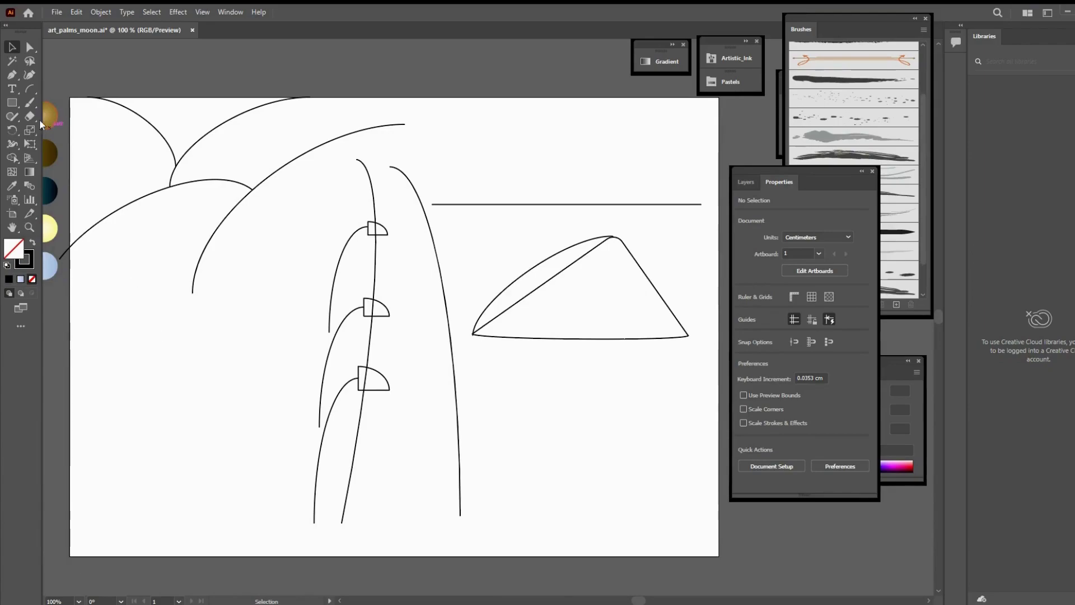
Draw a long frond sweeping out to the page's left edge.
left_click(31, 89)
left_click_drag(69, 427, 347, 199)
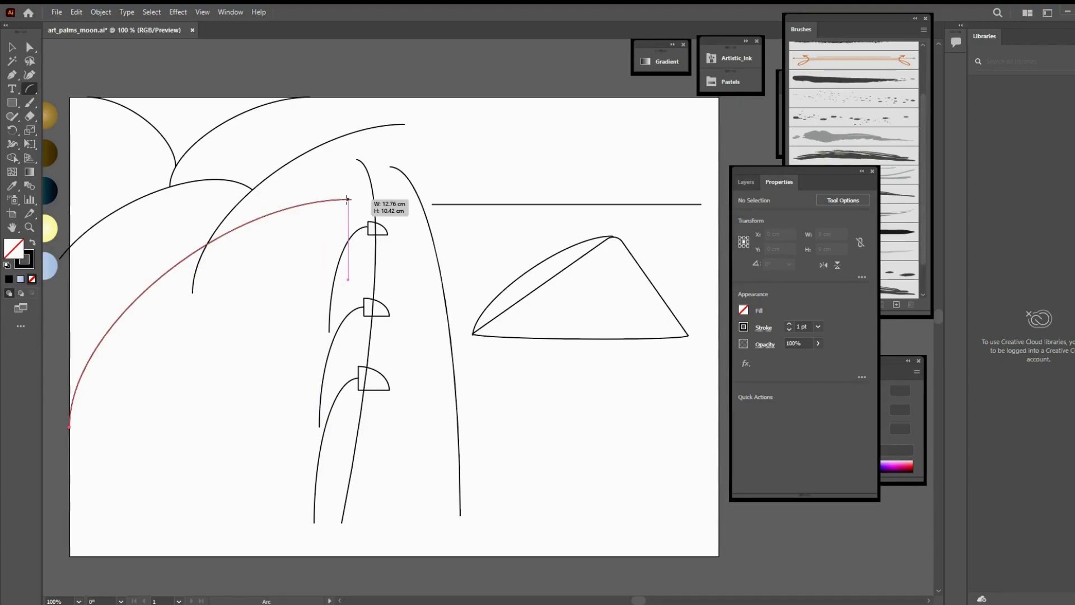
key("v")
left_click(230, 373)
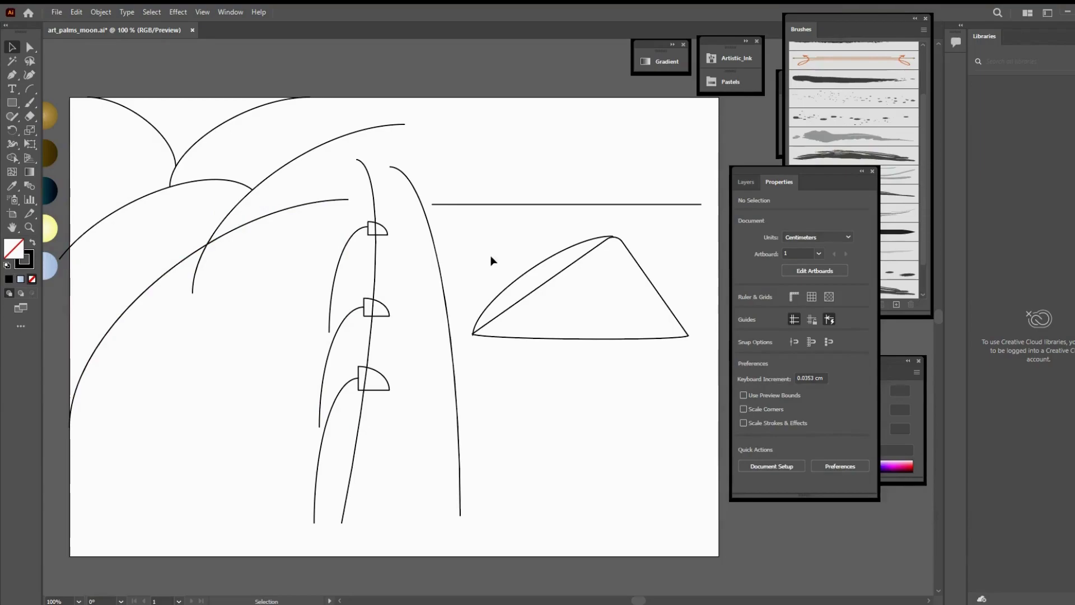
Draw two small mirrored crossing arcs inside the sail and move them onto its base.
left_click(30, 89)
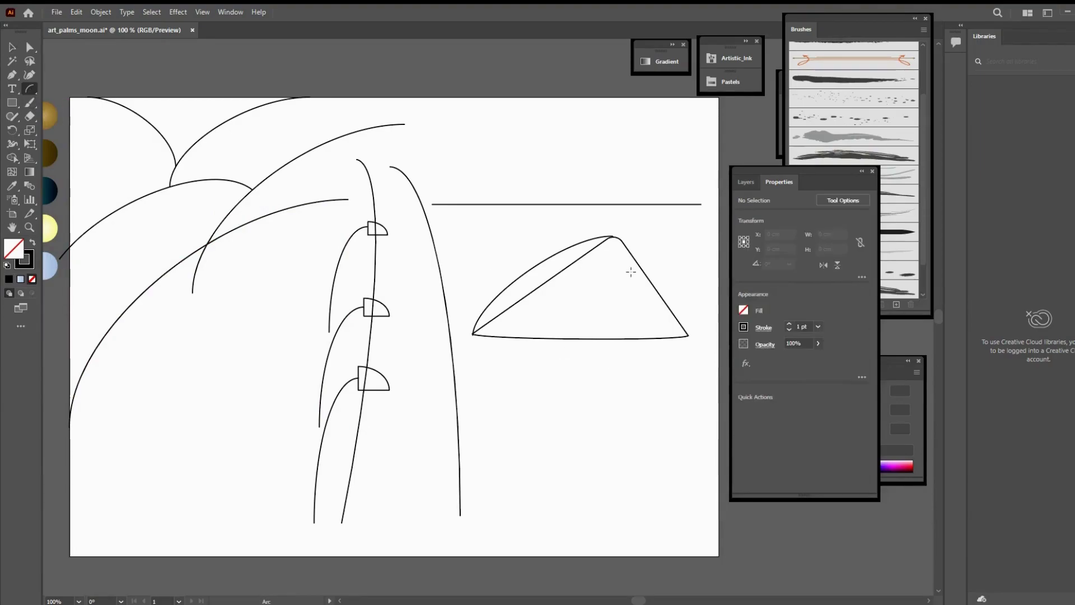
left_click_drag(591, 326, 628, 262)
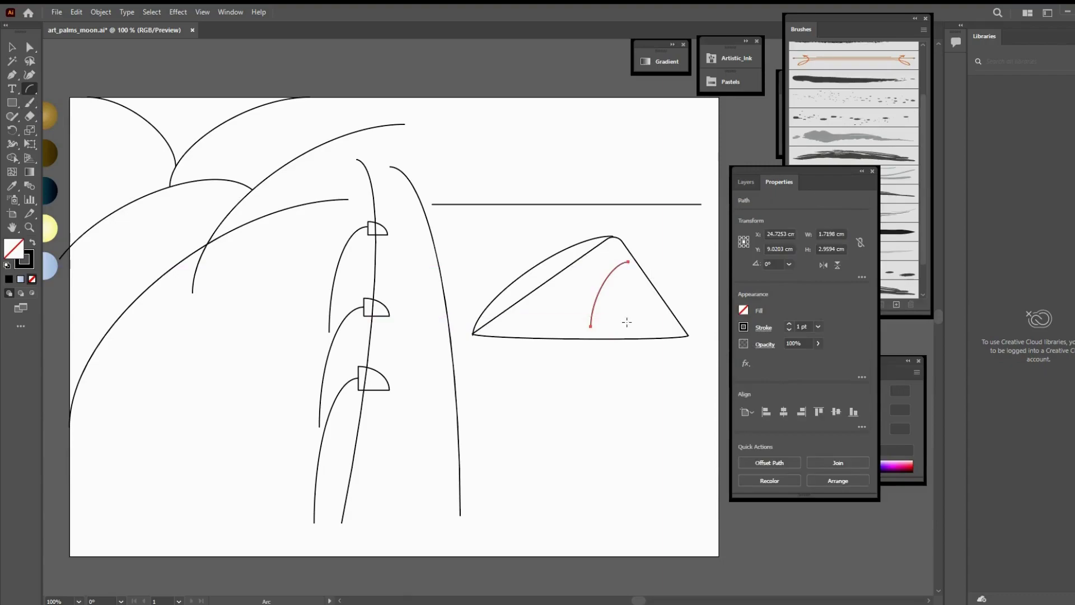
left_click_drag(628, 326, 592, 269)
key("v")
left_click(614, 385)
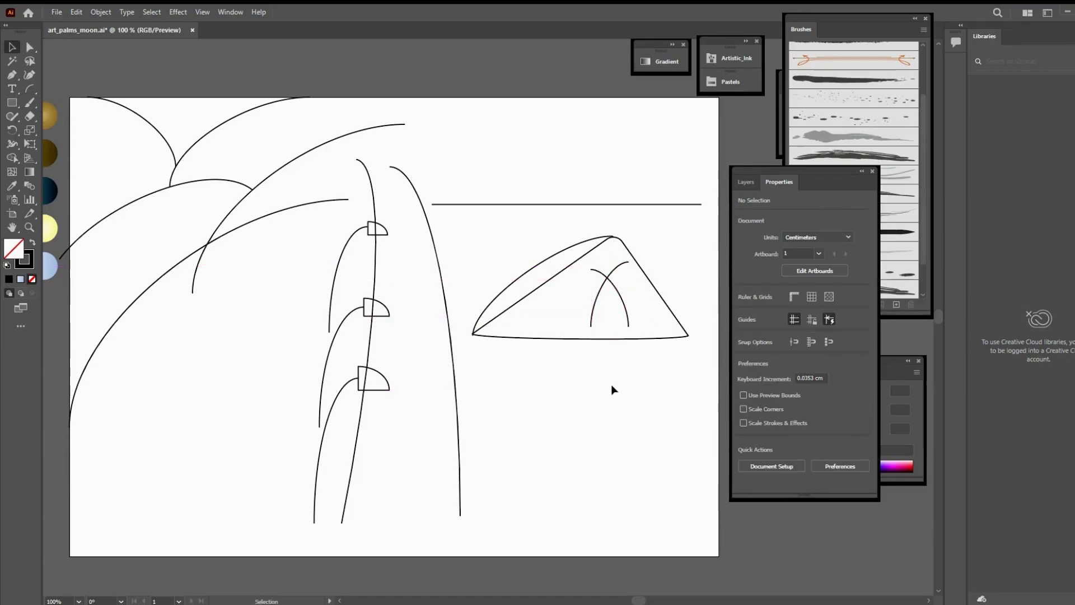
mouse_move(633, 347)
left_mouse_down()
mouse_move(581, 281)
mouse_move(596, 301)
left_mouse_up()
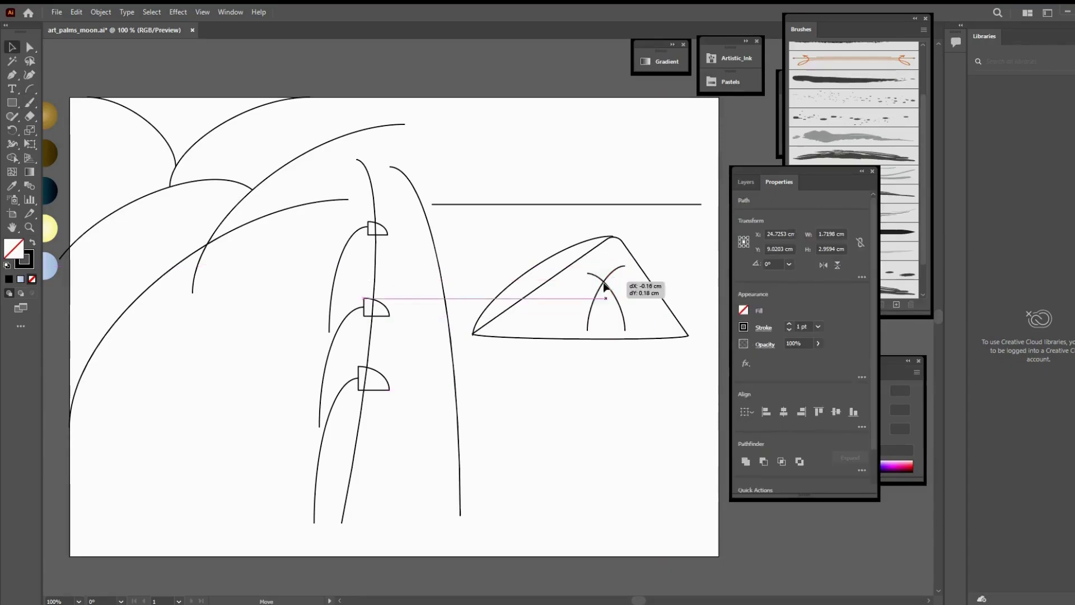
left_click(636, 379)
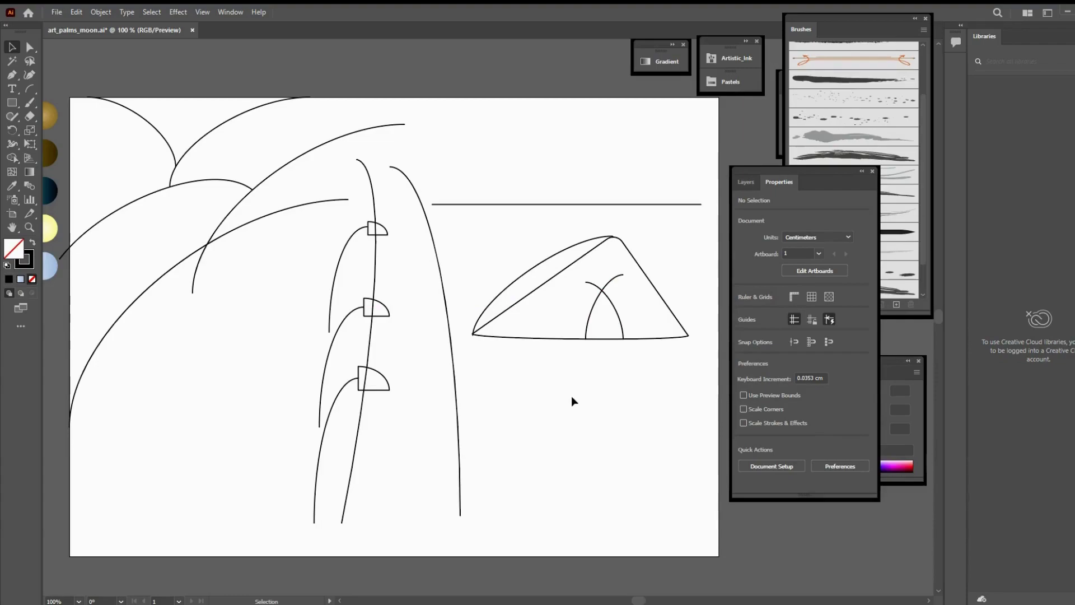
Move the horizon line down toward the sail, then lift it up across it.
left_click_drag(572, 204, 586, 274)
left_click(633, 384)
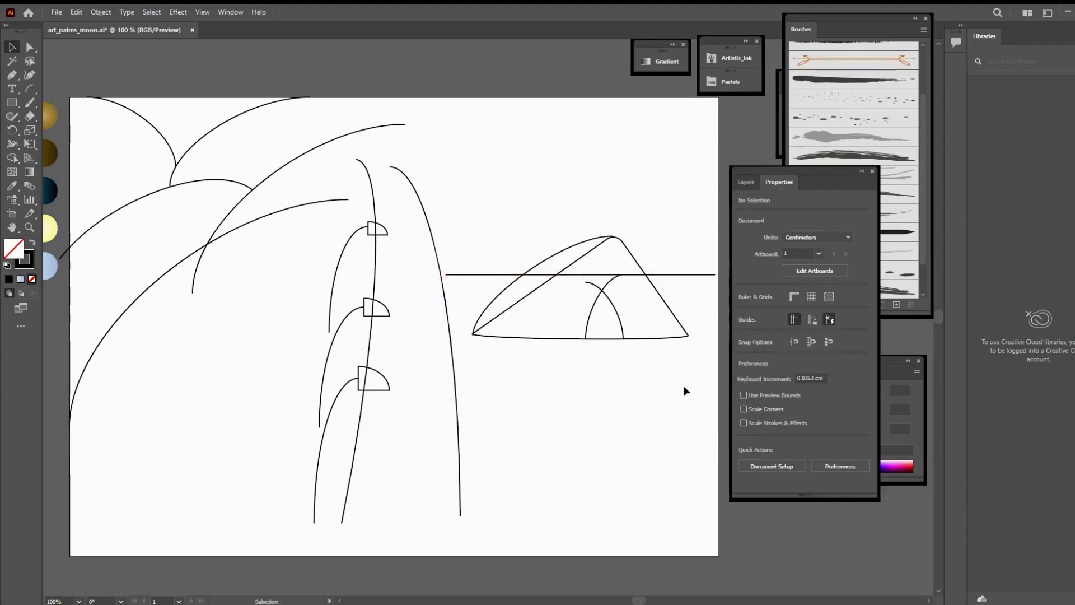
left_click_drag(693, 274, 693, 259)
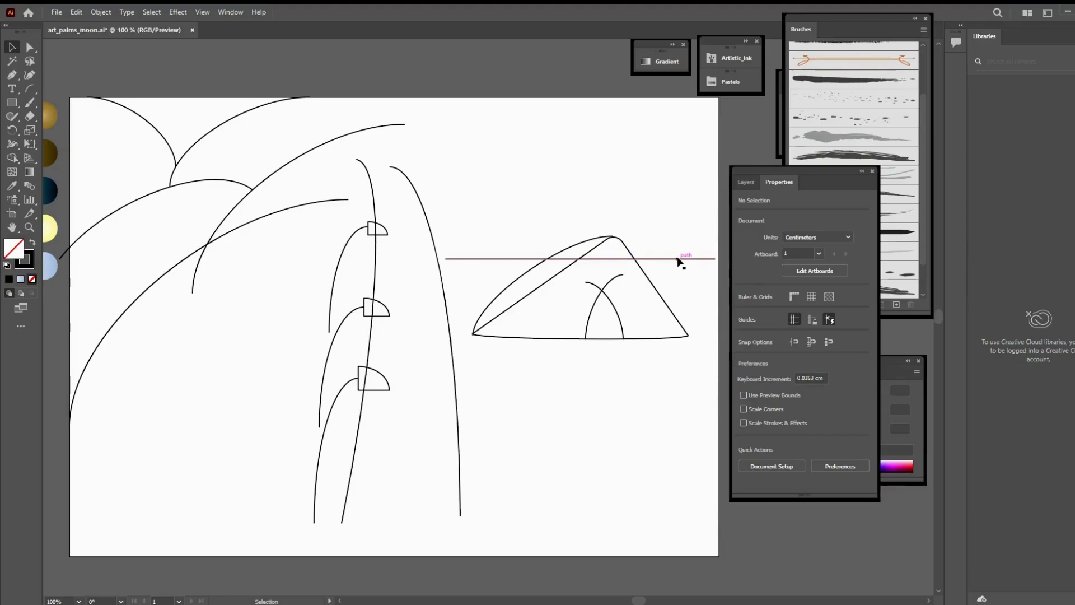
left_click_drag(680, 261, 641, 179)
left_click(639, 432)
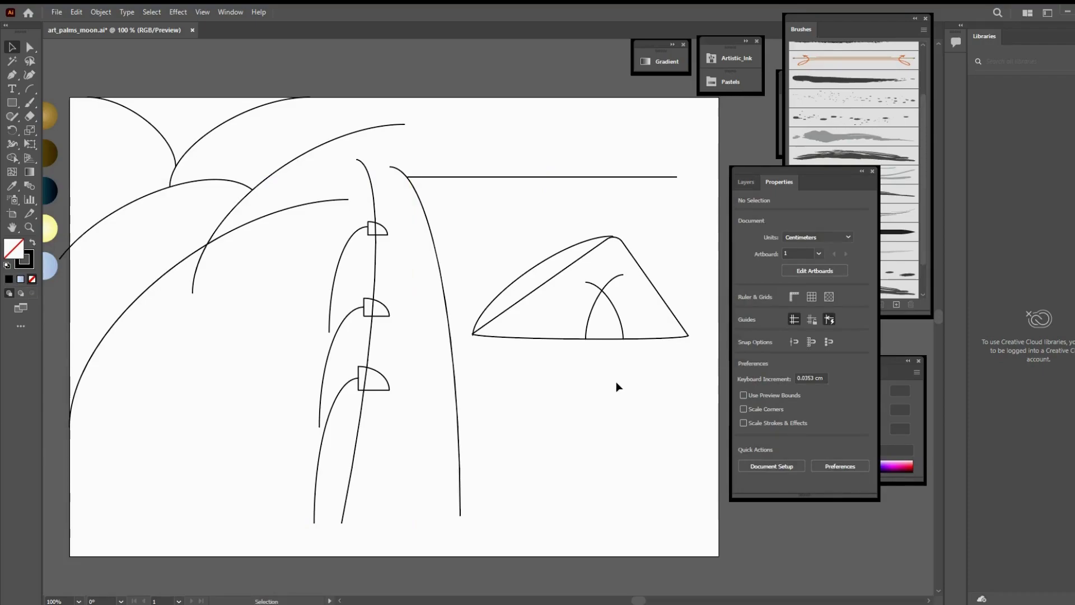
Undo the line's move, drag its right end up-left, and delete the line.
key("a")
left_click(577, 177)
key("ctrl+z")
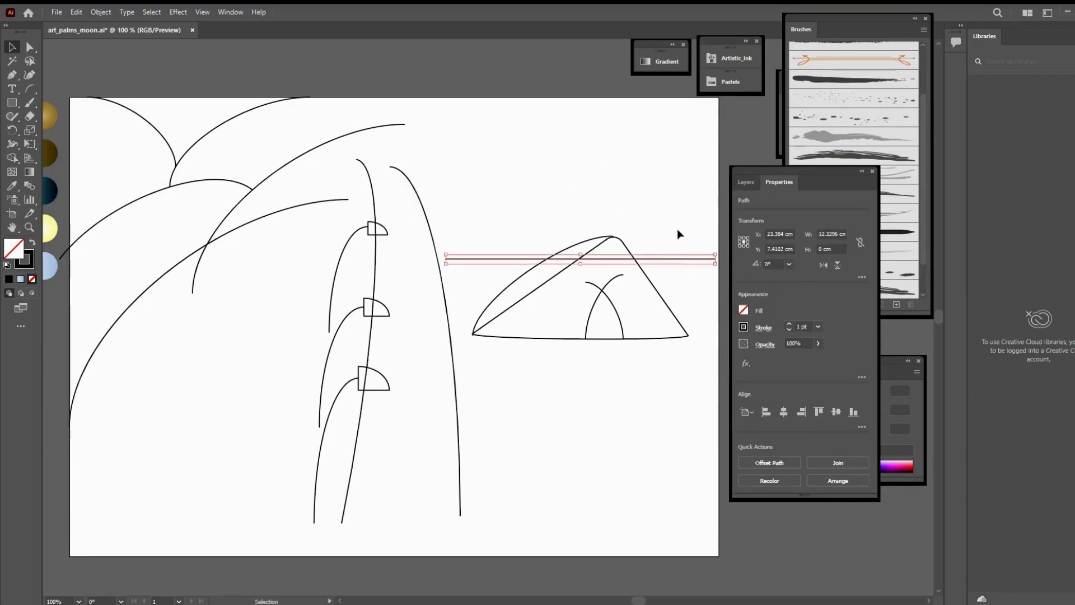
key("a")
left_click_drag(715, 259, 643, 200)
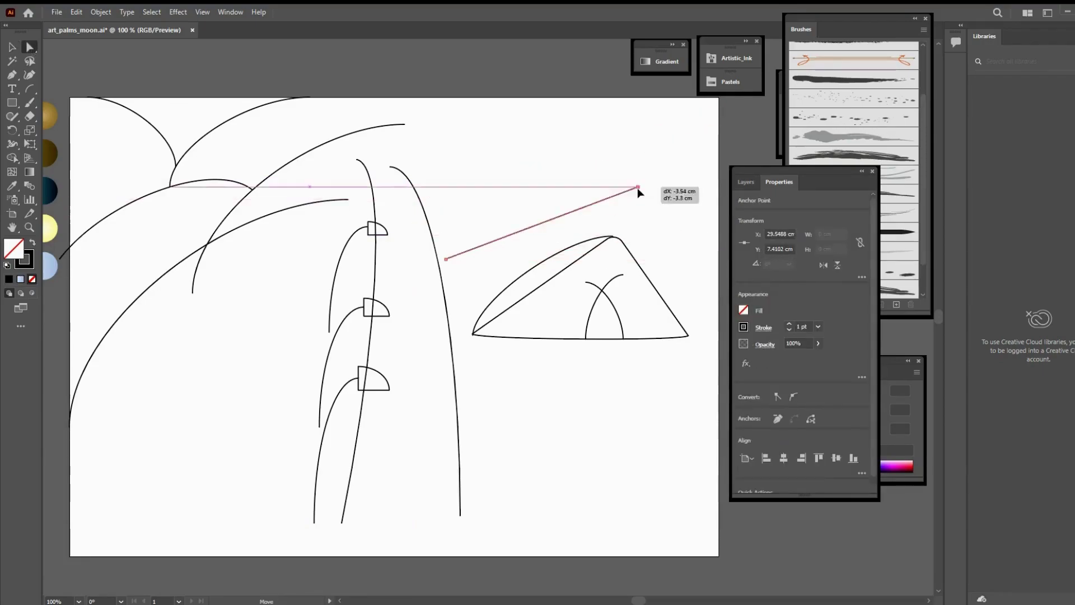
key("Delete")
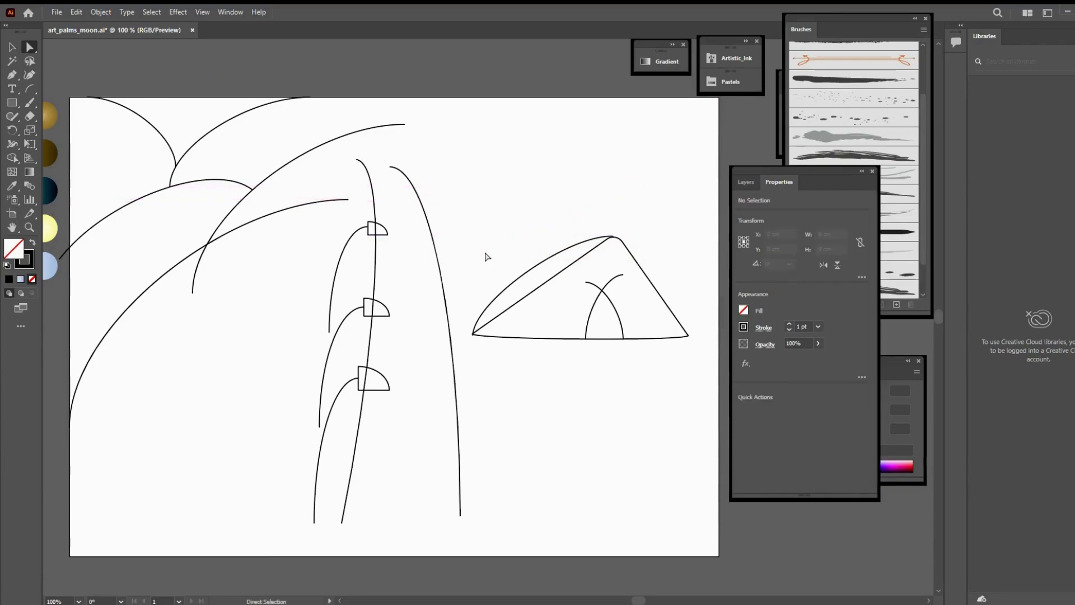
Draw four wave arcs of increasing length below the sailboat, discarding a trial arc.
left_click(29, 89)
left_click_drag(476, 422, 604, 367)
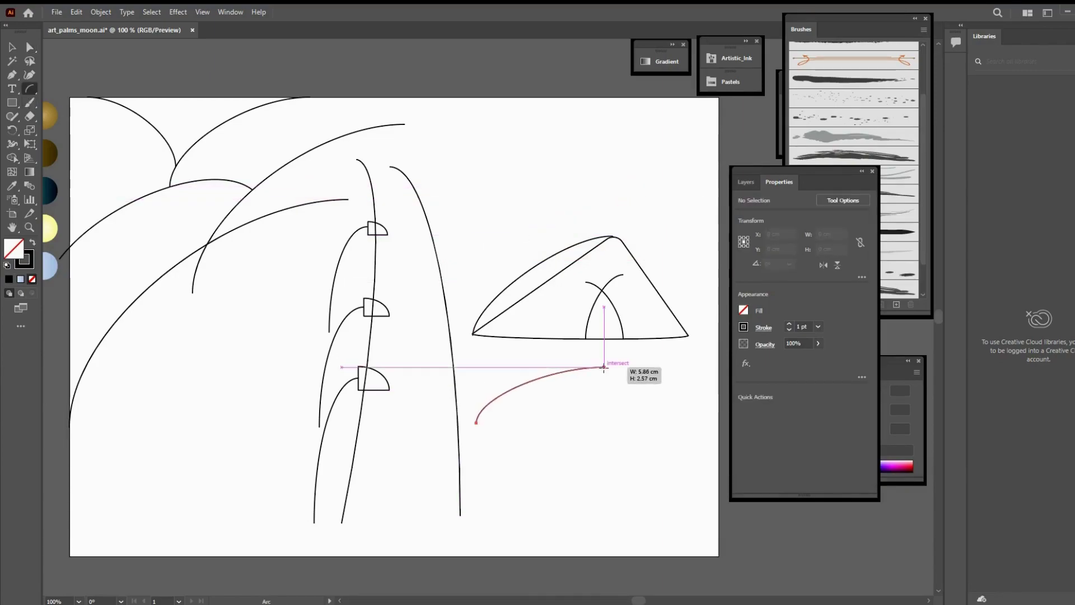
key("ctrl+z")
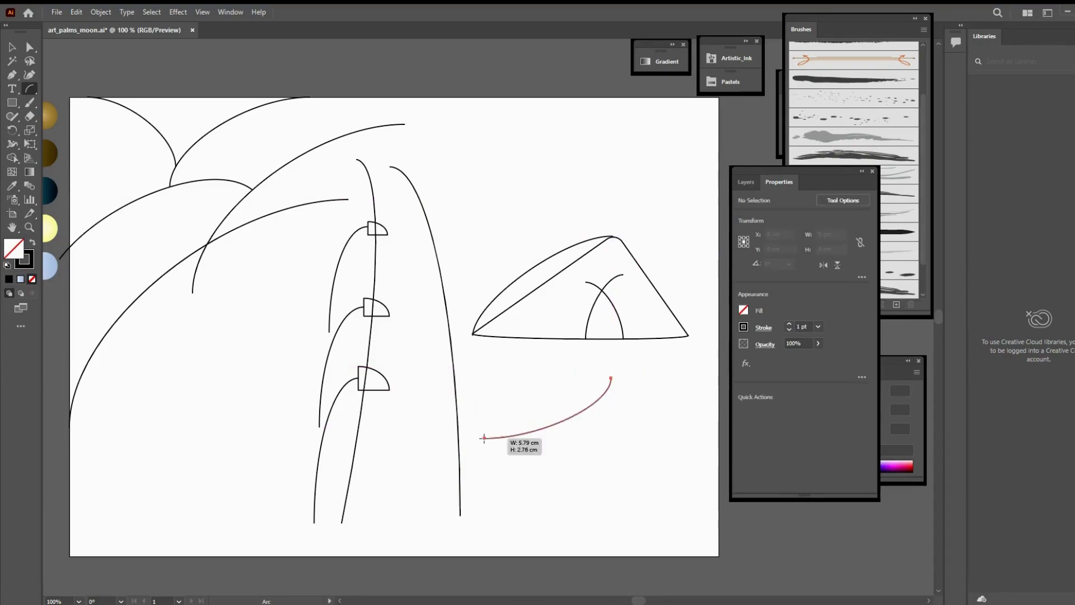
left_click_drag(611, 379, 474, 438)
key("ctrl+z")
left_click_drag(470, 389, 470, 389)
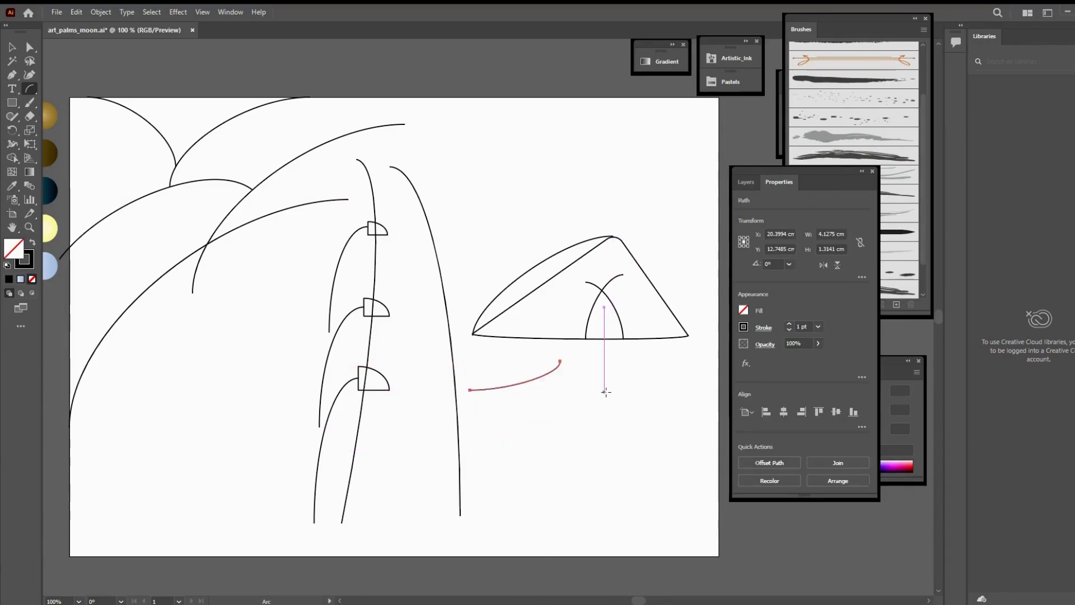
left_click_drag(604, 394, 473, 445)
left_click_drag(677, 437, 477, 507)
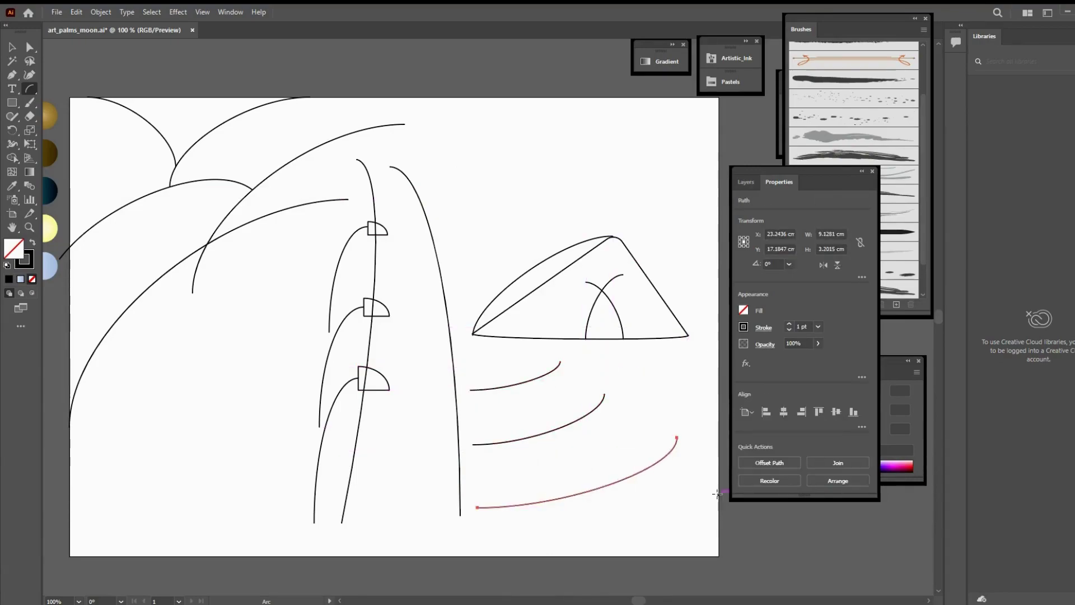
left_click_drag(718, 503, 474, 552)
key("v")
left_click(687, 379)
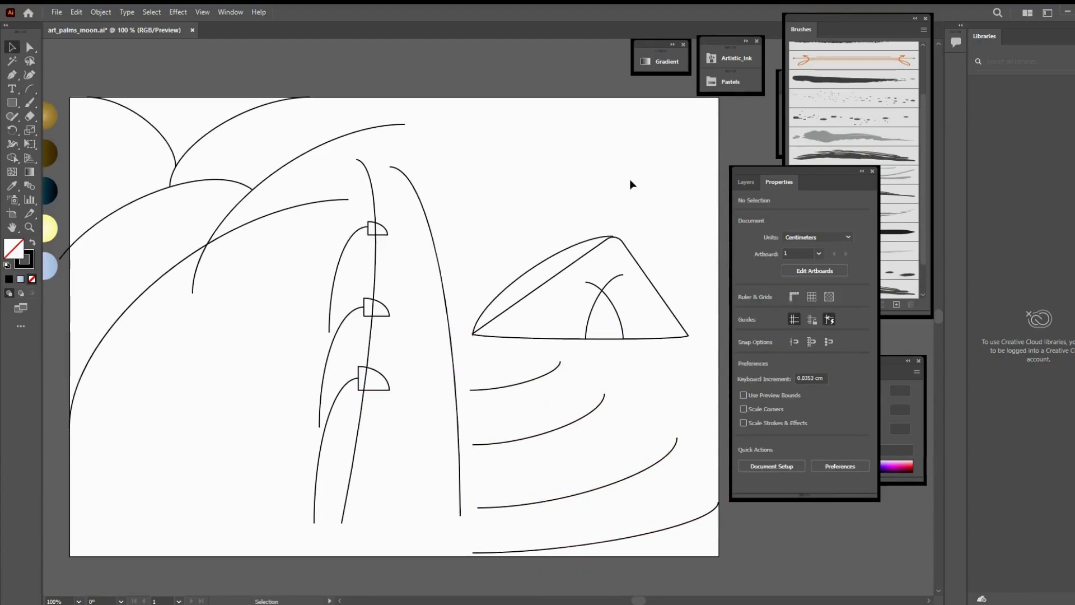
Reflect each wave arc so it curves down toward the right, repeating with Ctrl+D.
left_click(678, 529)
left_click(821, 264)
left_click(653, 462)
key("ctrl+d")
left_click(592, 413)
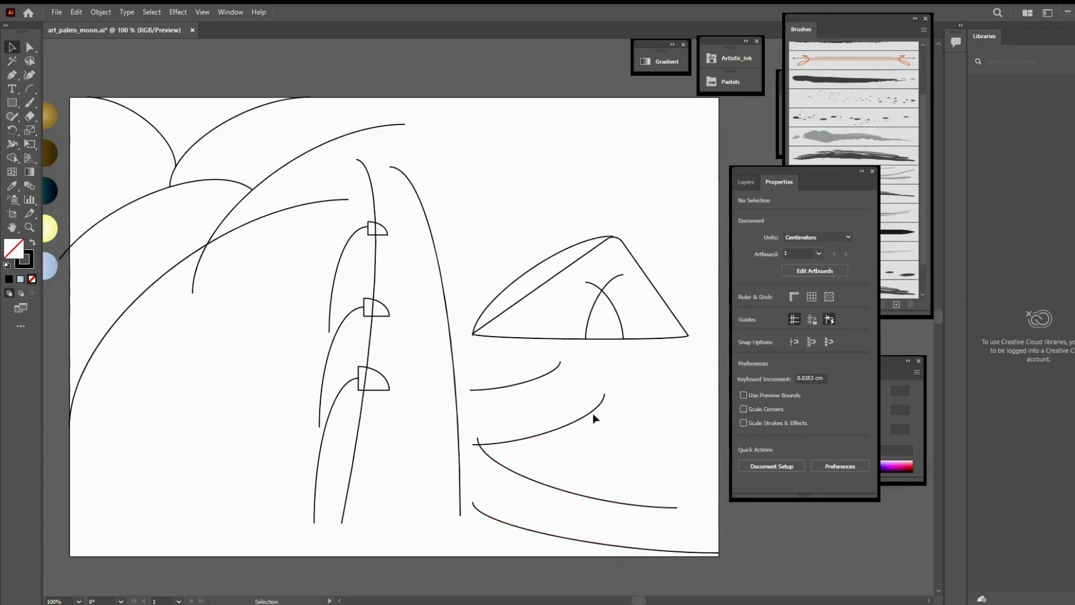
key("ctrl+d")
left_click(532, 378)
key("ctrl+d")
left_click(655, 408)
scroll(662, 408, "down", 1)
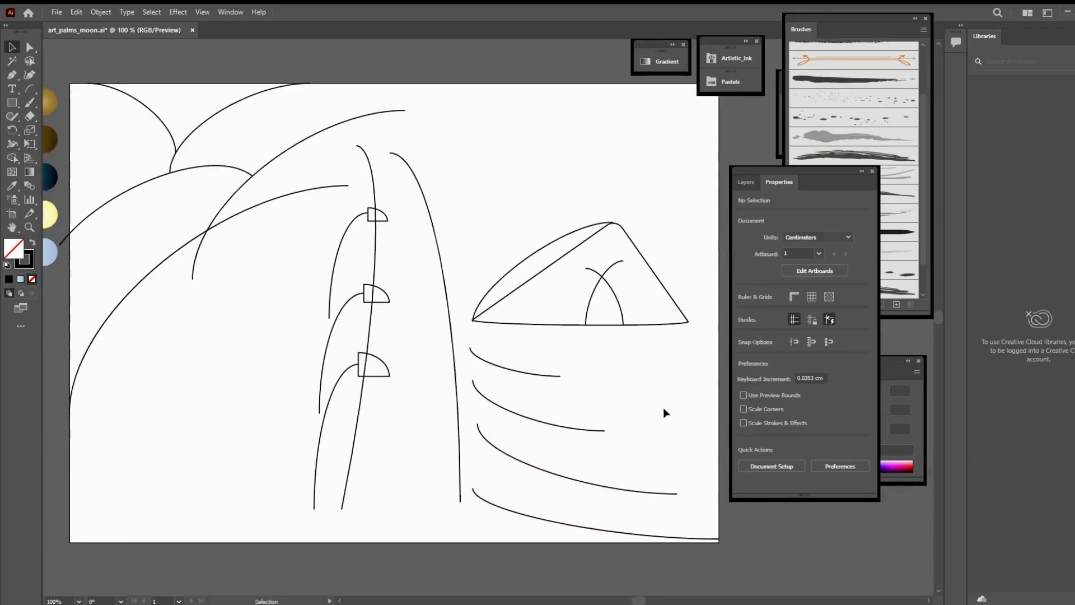
scroll(664, 409, "up", 1)
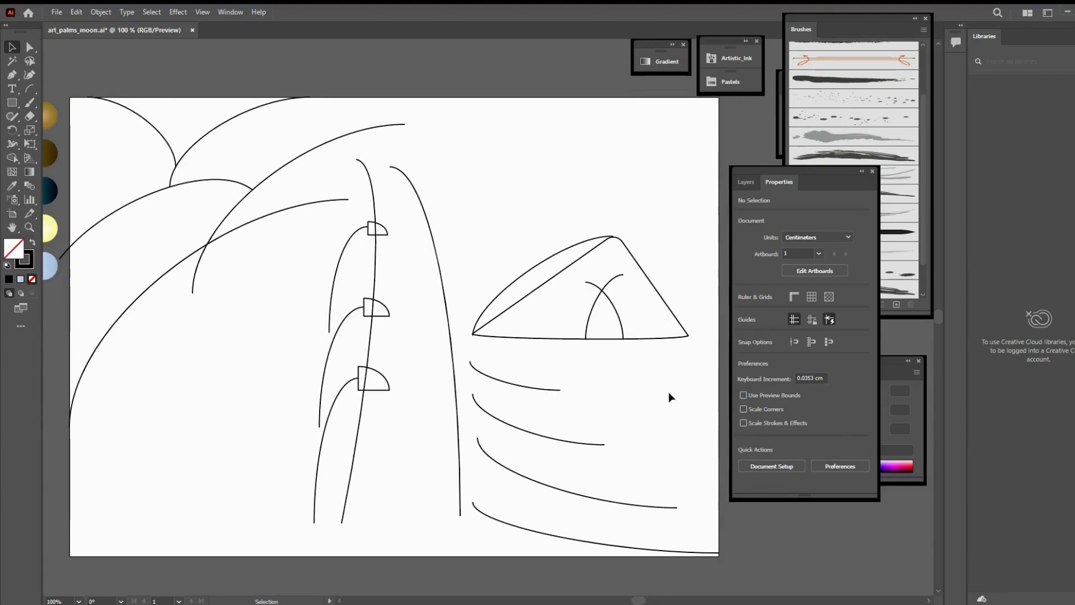
left_click(29, 89)
left_click(536, 178)
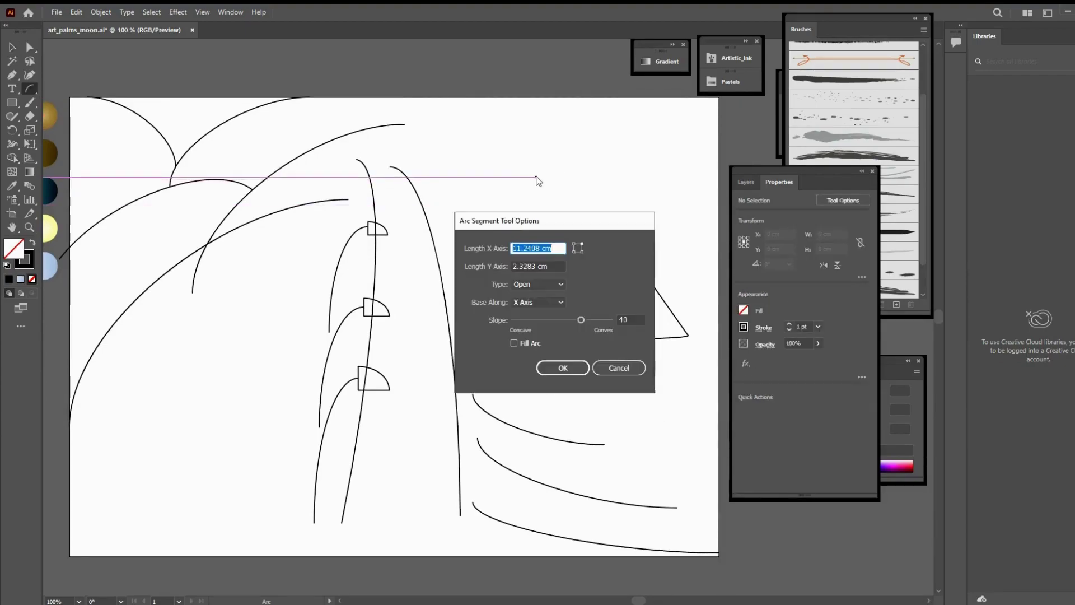
left_click(560, 283)
left_click(535, 304)
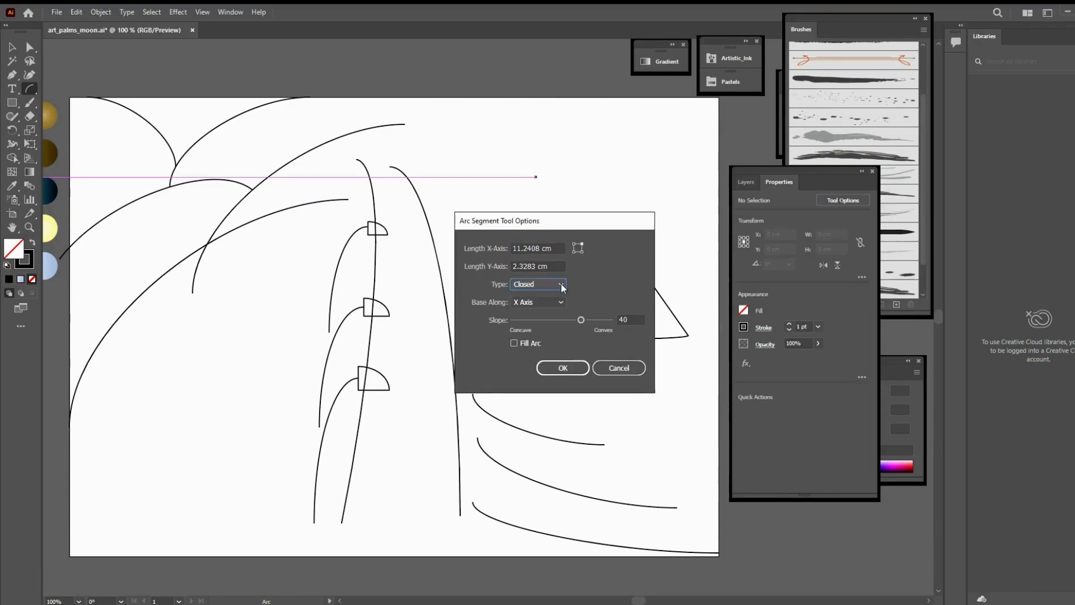
left_click(583, 320)
left_click(563, 368)
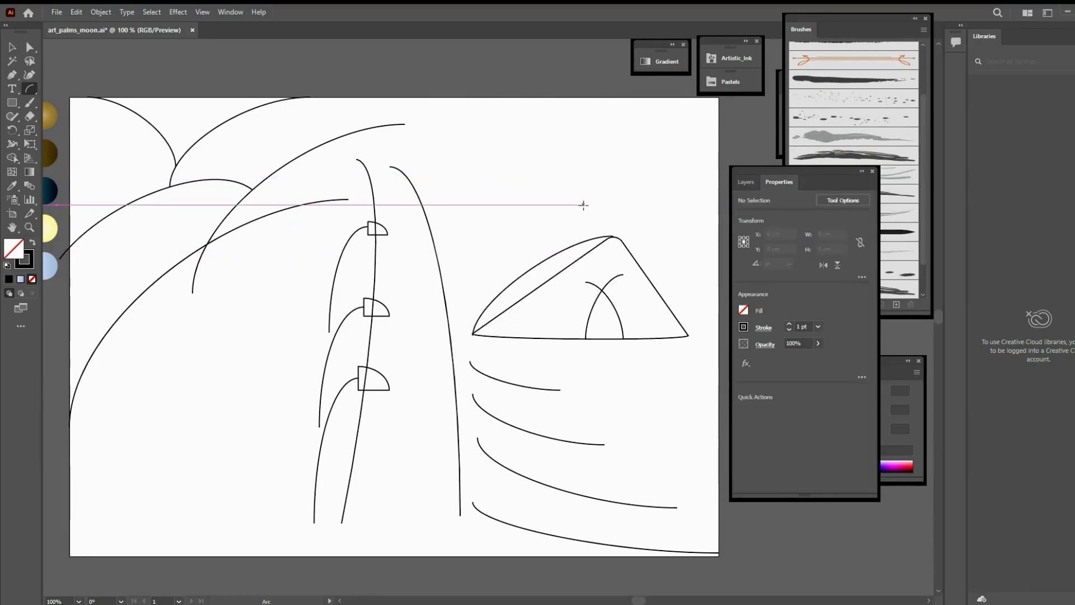
left_click(589, 163)
left_click(563, 368)
key("ctrl+z")
left_click(543, 195)
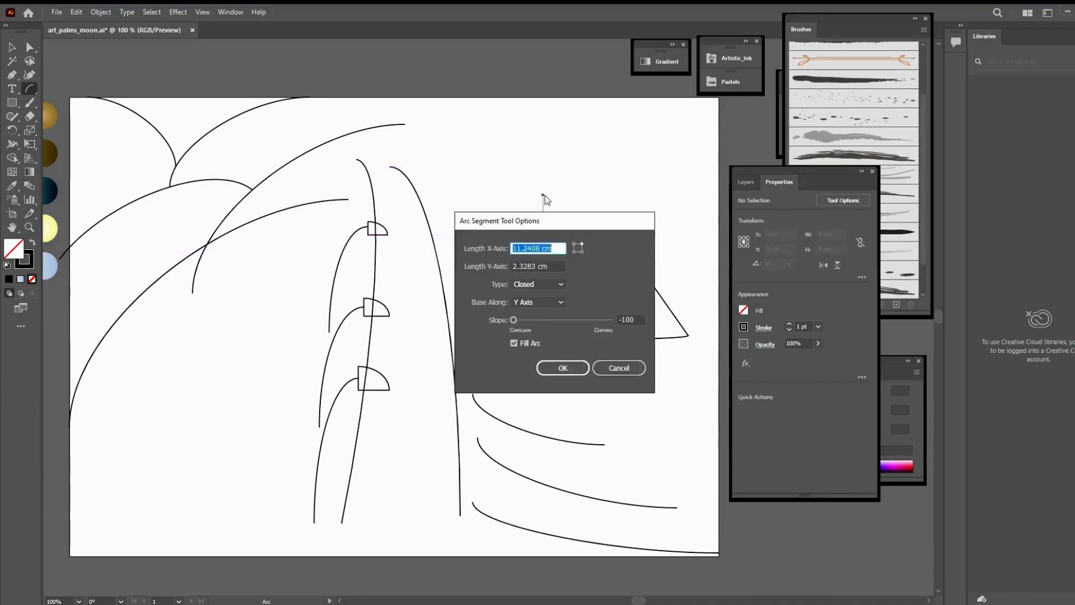
key("Escape")
left_click(567, 197)
key("Escape")
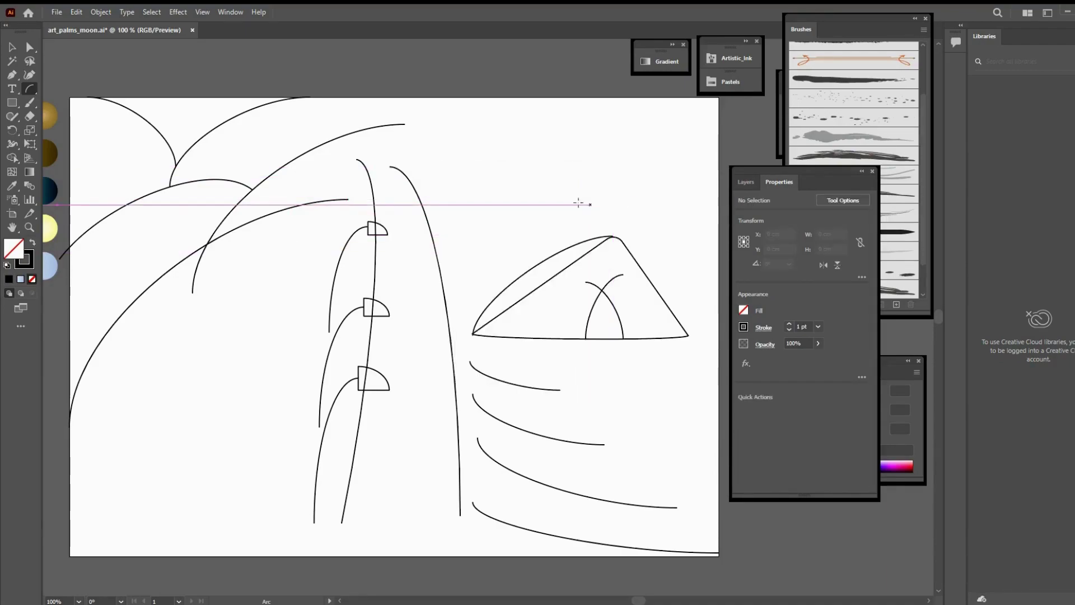
left_click(560, 191)
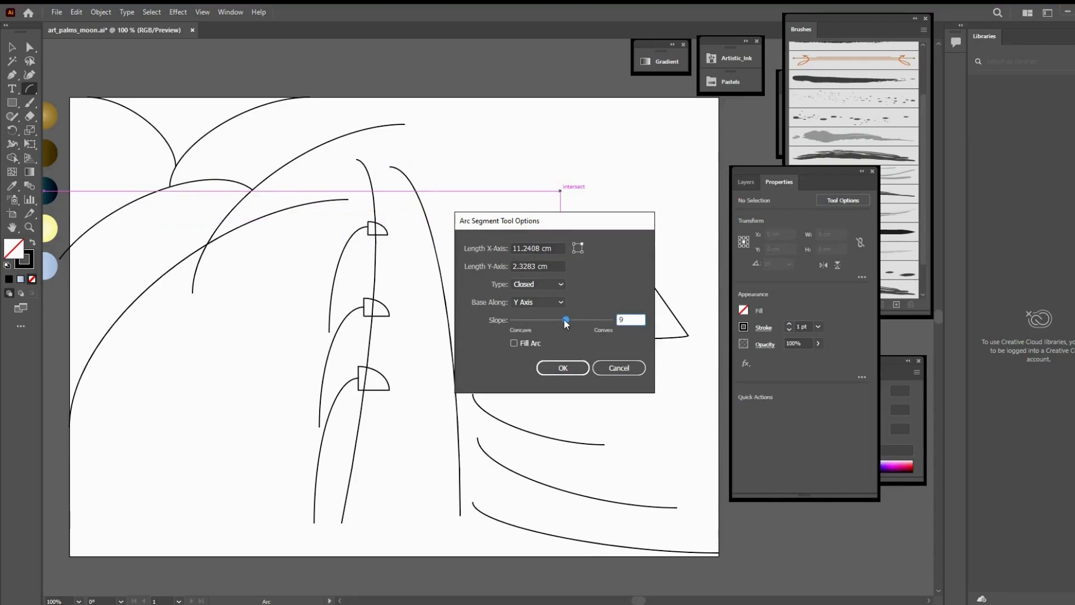
key("Escape")
left_click(592, 205)
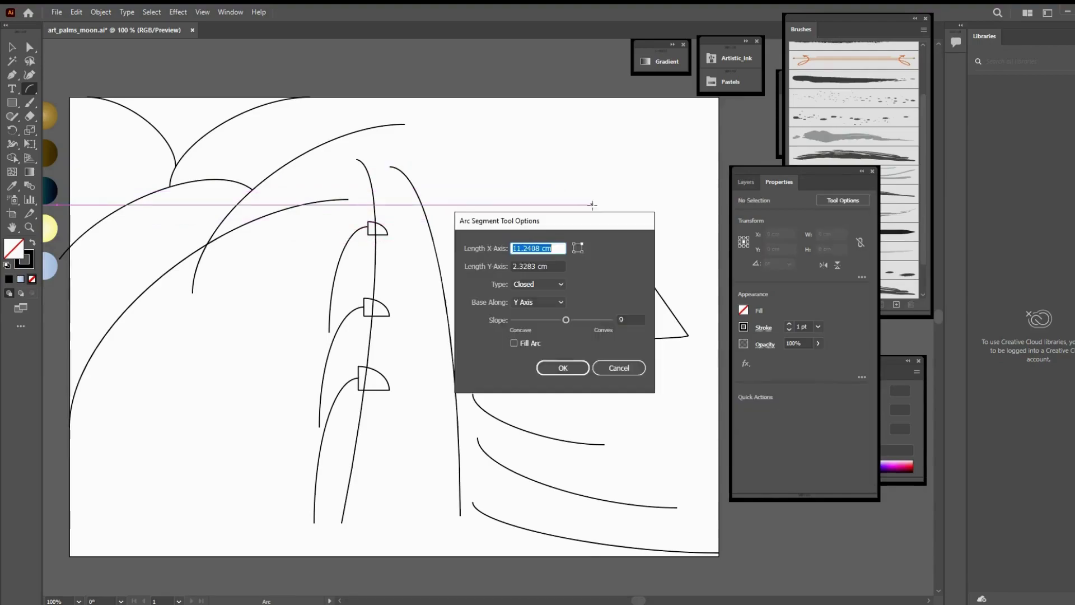
left_click(563, 367)
key("Return")
left_click(585, 195)
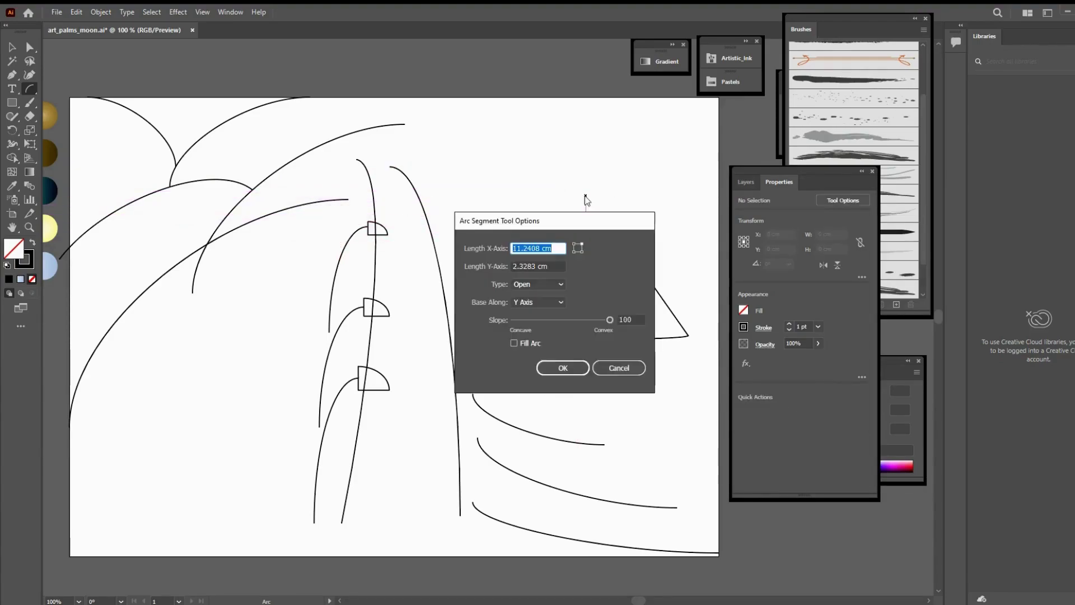
key("Return")
key("Delete")
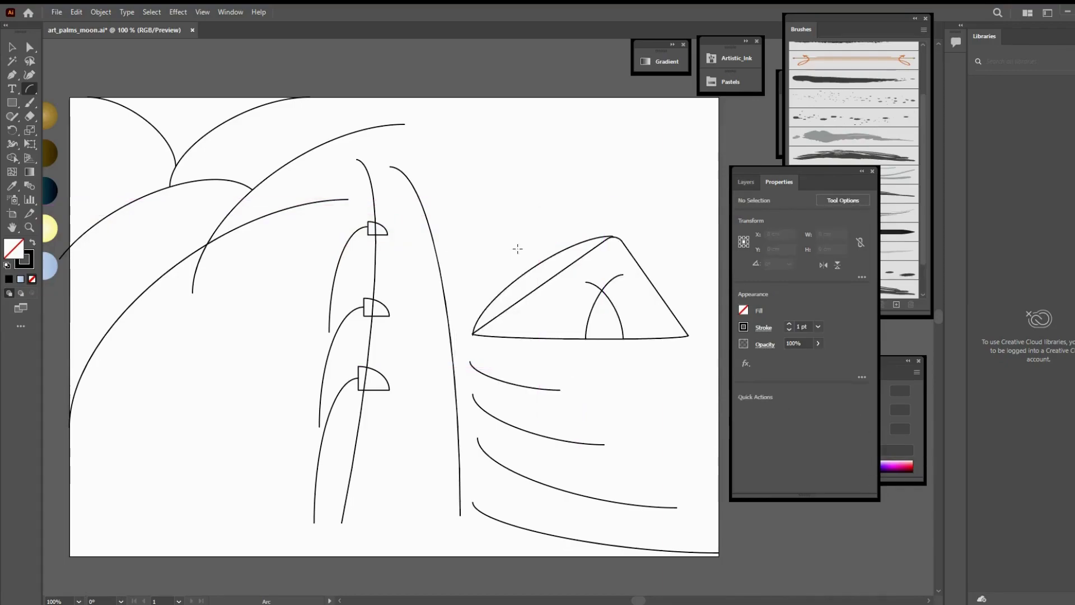
left_click_drag(491, 271, 648, 129)
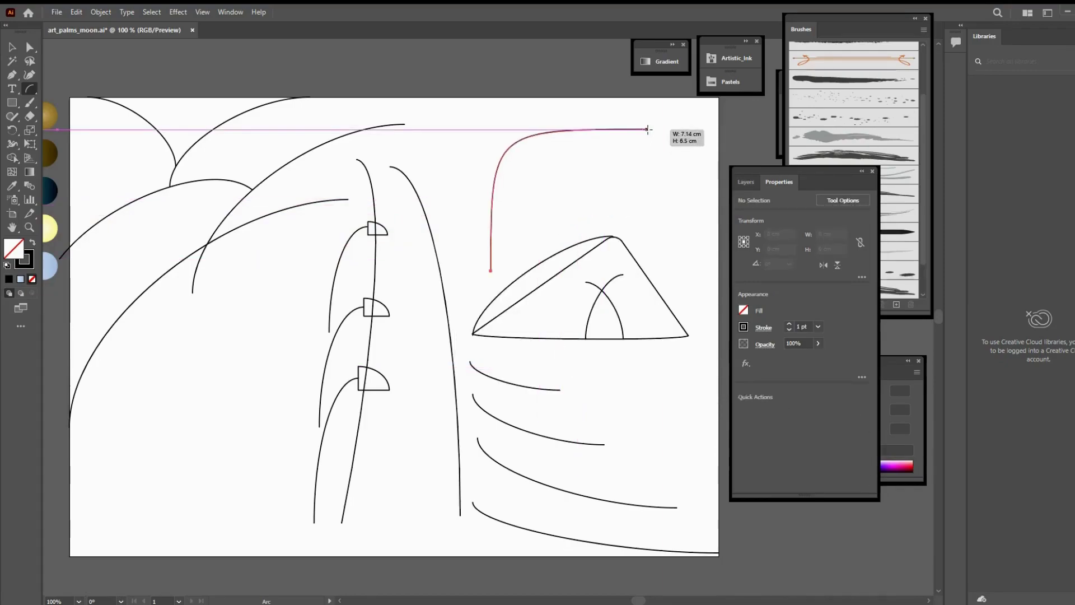
left_click(507, 209)
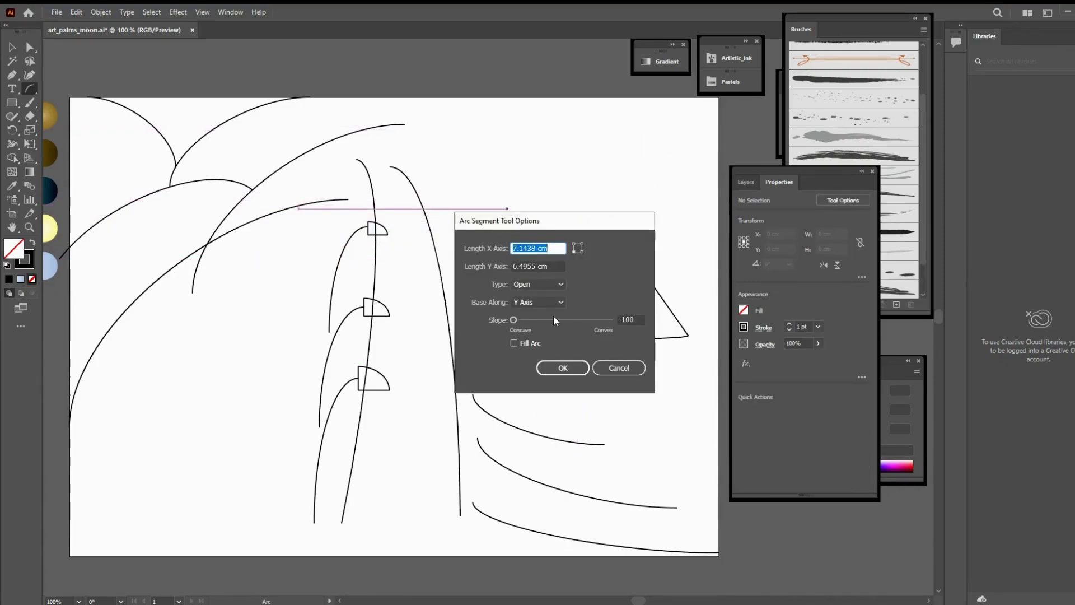
left_click(562, 285)
left_click(562, 368)
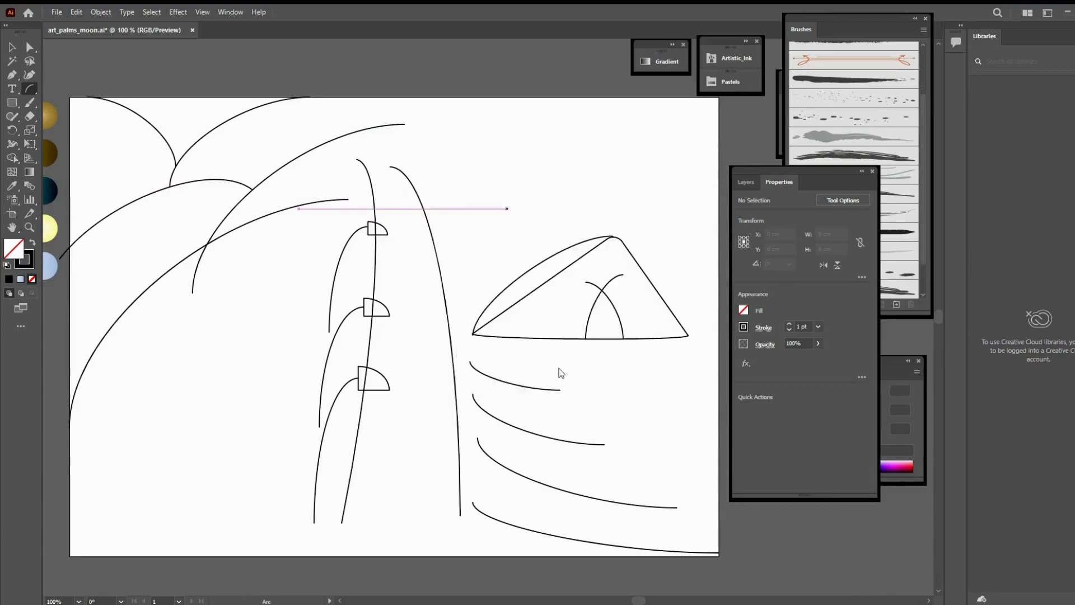
key("Delete")
Draw a circle about 10.24 cm across above the boat as the moon and nudge it left.
left_click(13, 103)
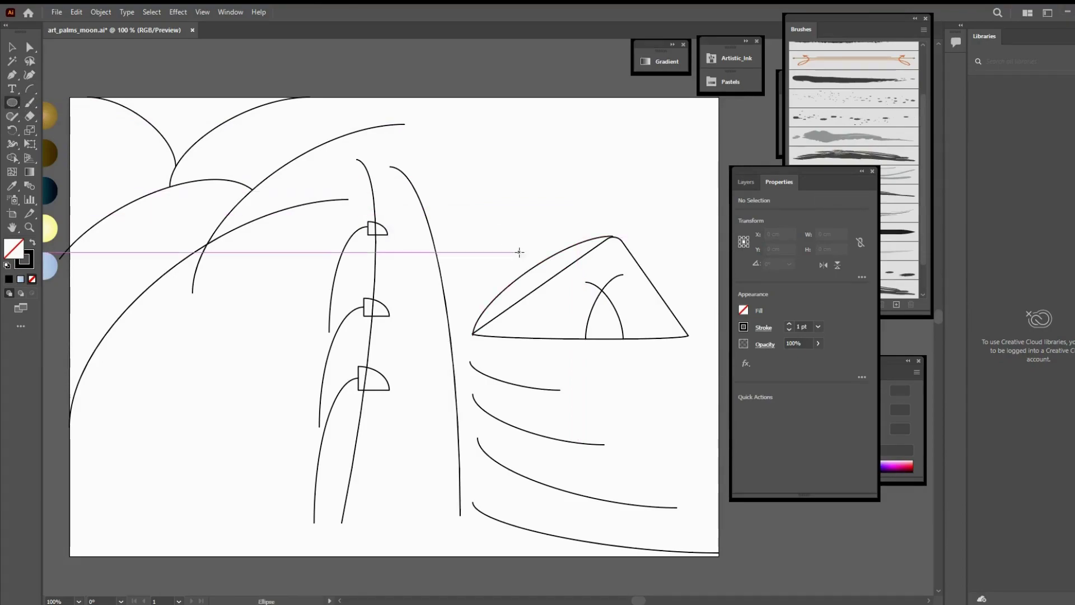
left_click(13, 106)
mouse_move(487, 259)
left_mouse_down()
mouse_move(670, 122)
mouse_move(708, 114)
mouse_move(675, 192)
mouse_move(676, 203)
mouse_move(701, 201)
left_mouse_up()
key("v")
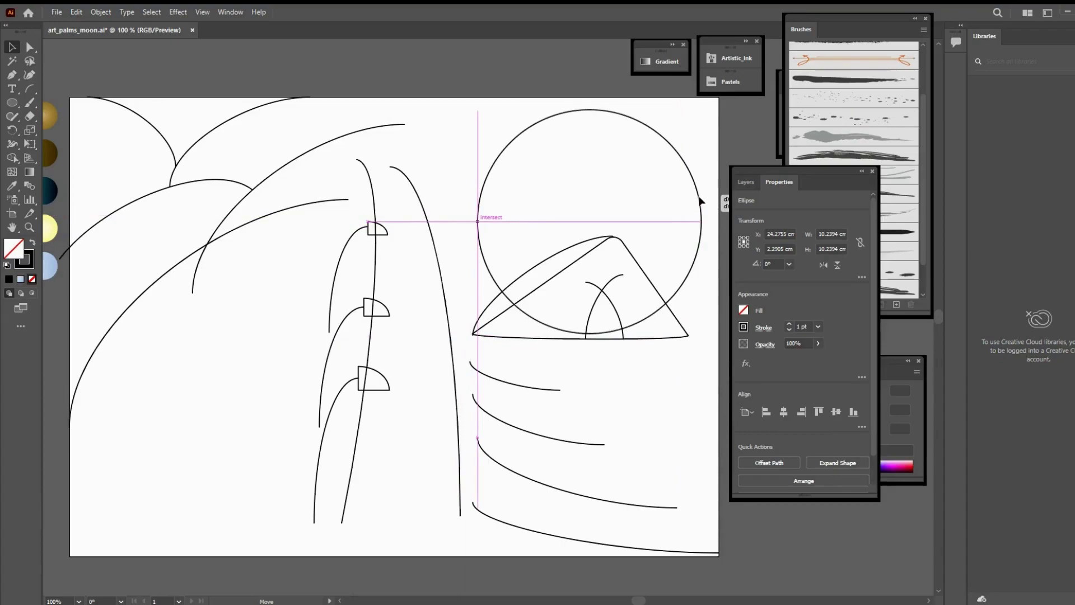
left_click_drag(700, 200, 693, 202)
left_click(692, 376)
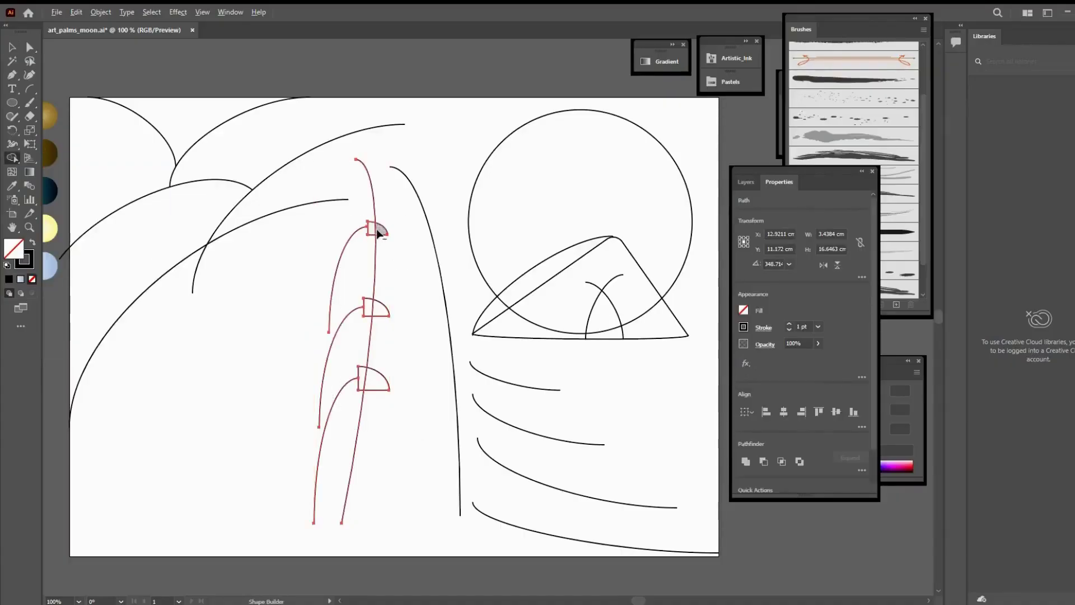
Trim the stray curve tail off the left palm fronds with Shape Builder.
key("v")
left_click(456, 253)
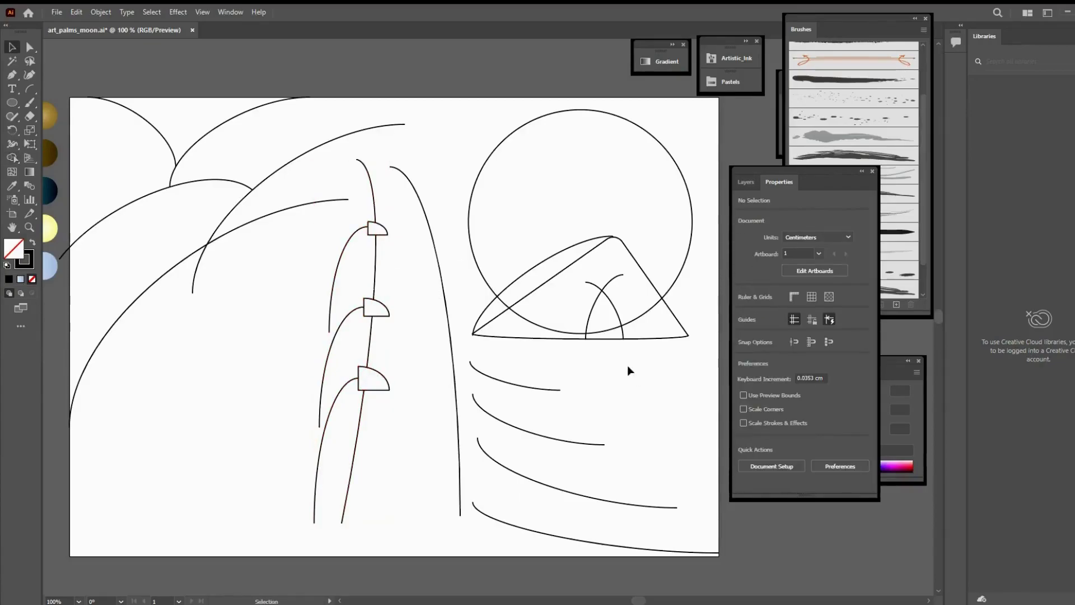
left_click_drag(226, 308, 129, 185)
left_click(12, 158)
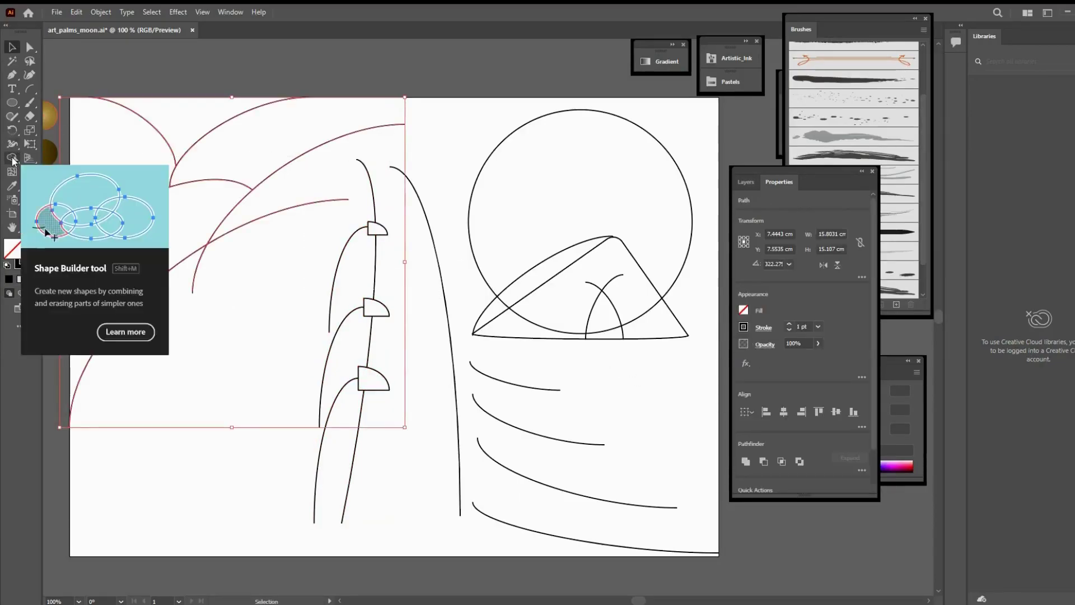
left_click(193, 291, "alt")
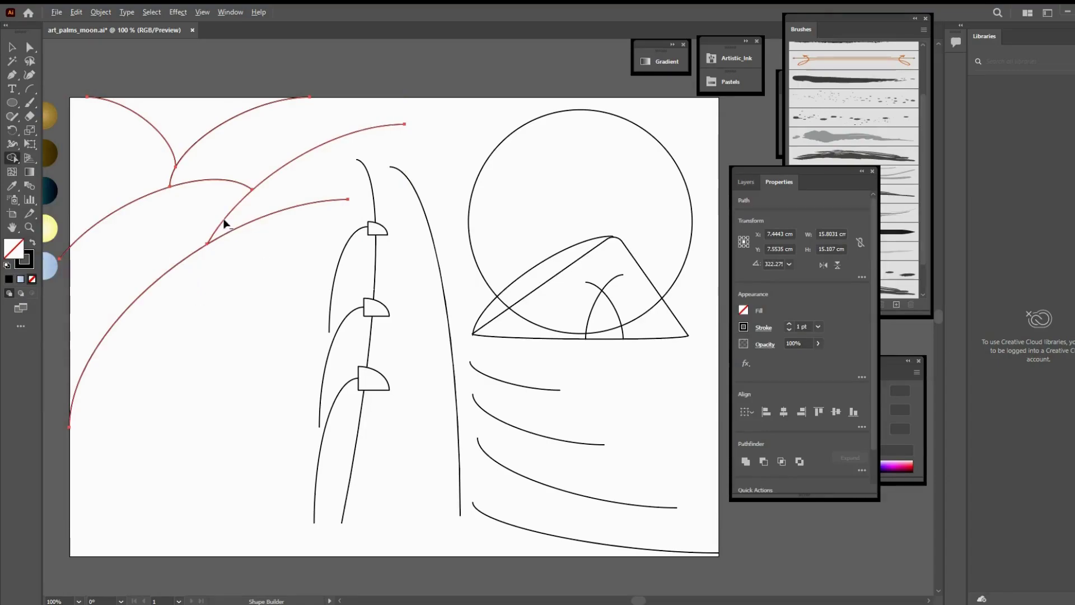
Erase the moon's arc edge crossing the sail's lower right with Shape Builder.
left_click_drag(509, 144, 692, 343)
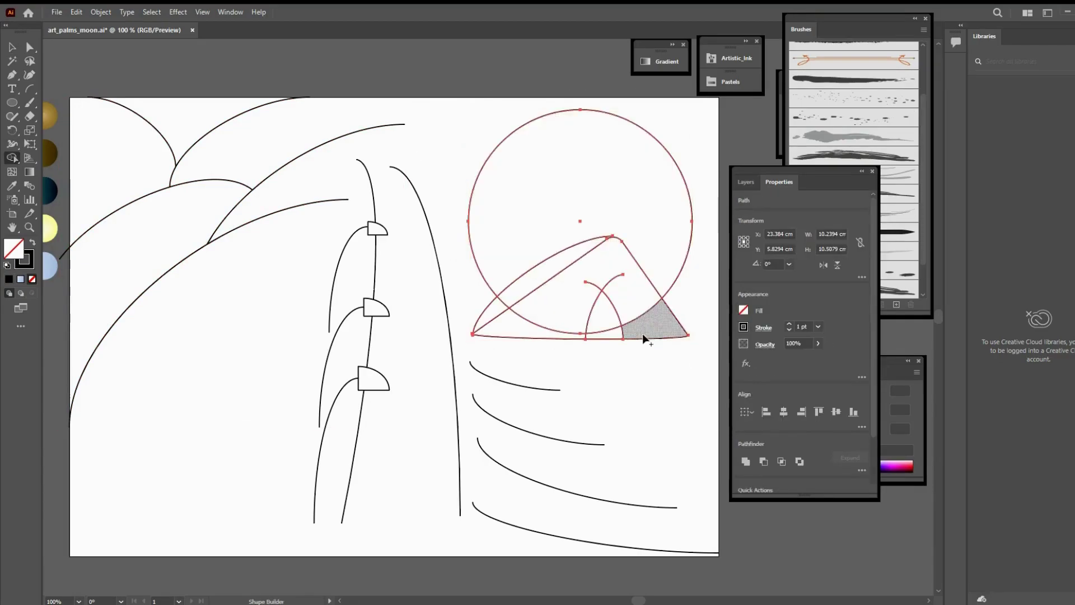
left_click_drag(643, 331, 636, 293)
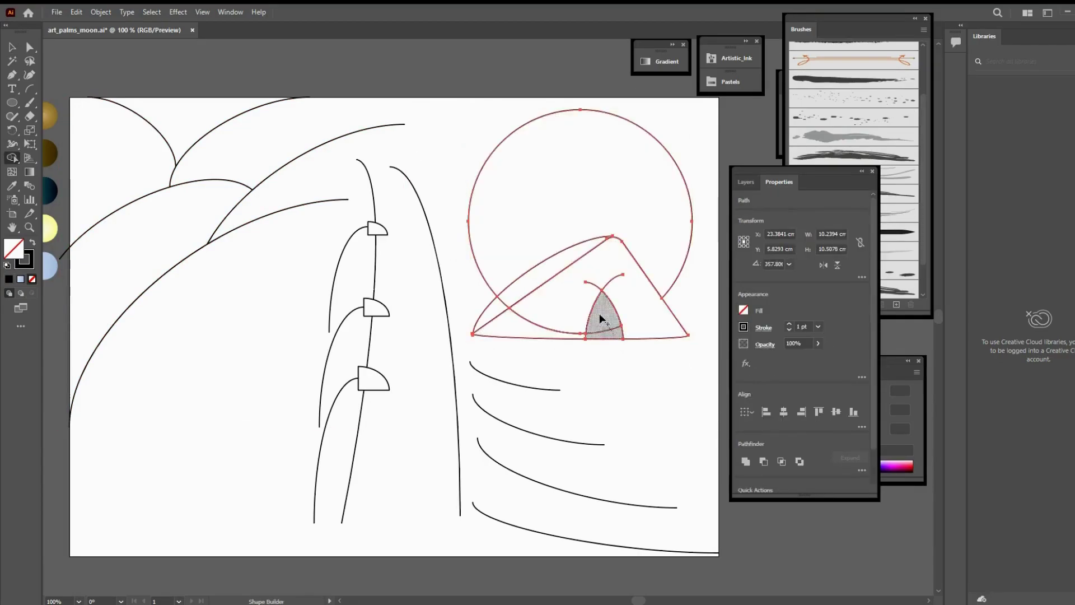
key("v")
left_click(619, 369)
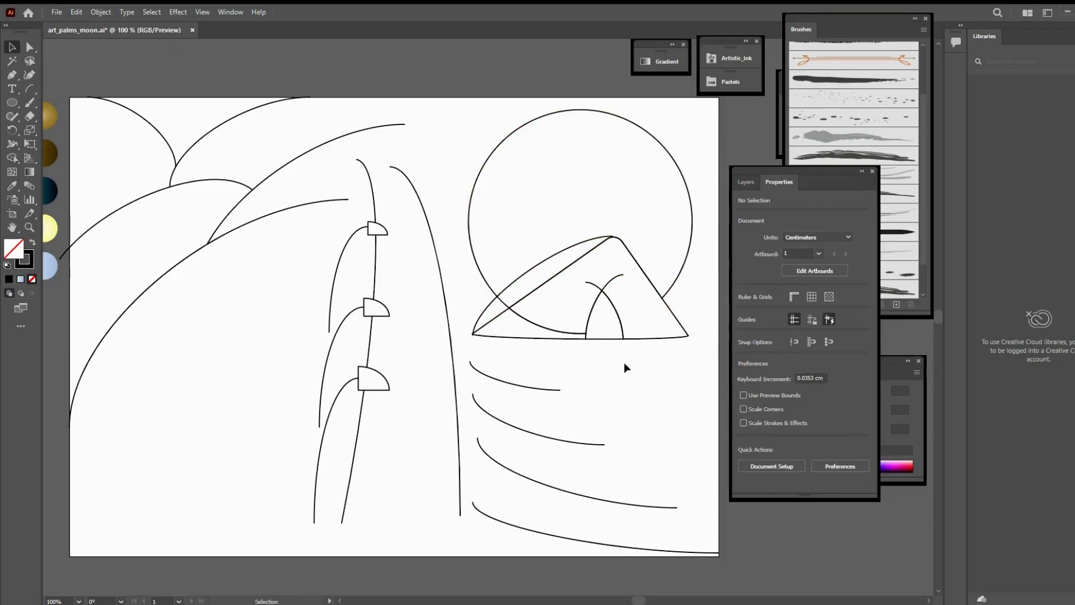
left_click_drag(709, 357, 485, 146)
key("shift+m")
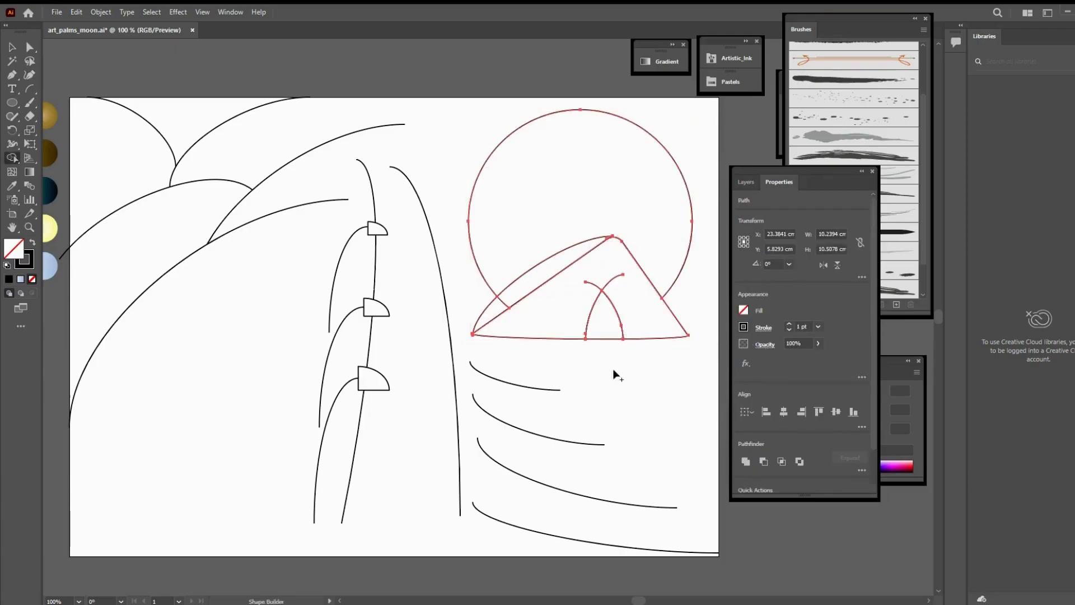
key("v")
left_click(629, 371)
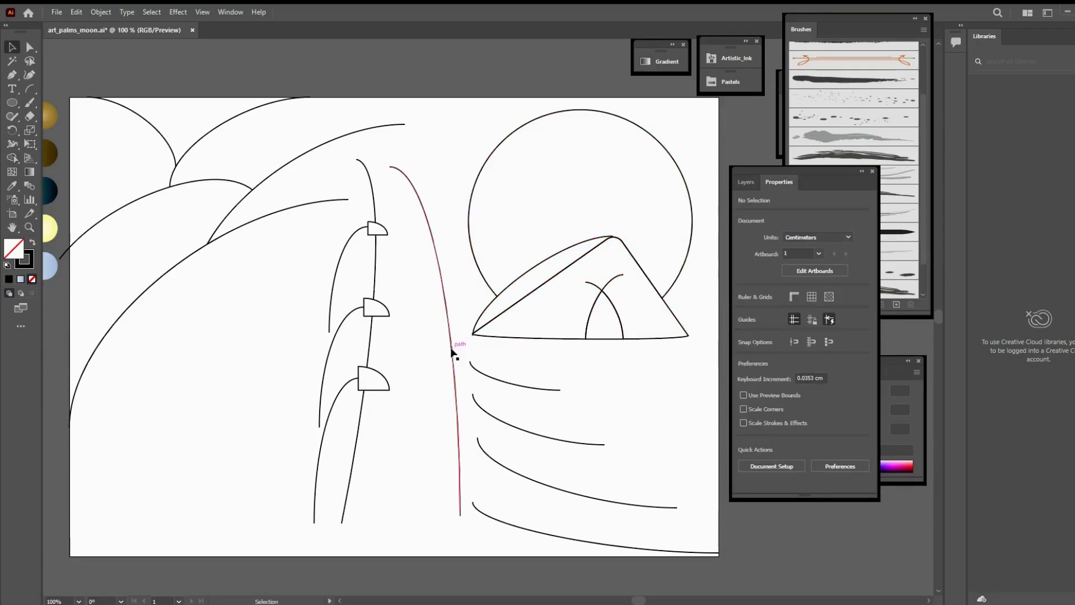
Draw an arc down beside the right palm trunk and nudge it slightly lower.
left_click(29, 89)
mouse_move(386, 177)
left_mouse_down()
mouse_move(416, 427)
mouse_move(410, 334)
mouse_move(411, 368)
left_mouse_up()
key("v")
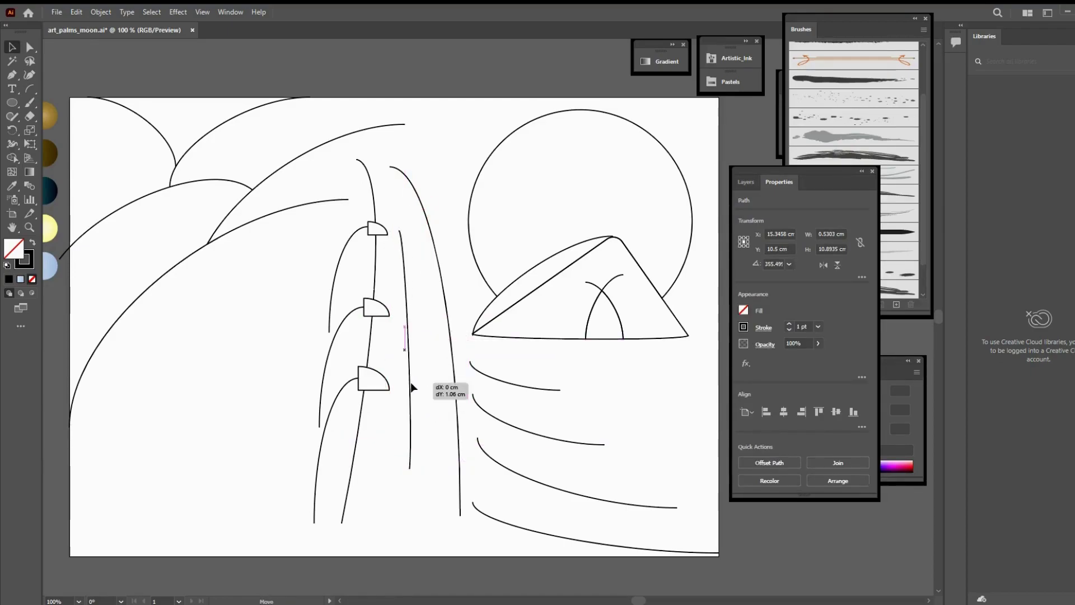
left_click(245, 408)
left_click(406, 426)
left_click(441, 433)
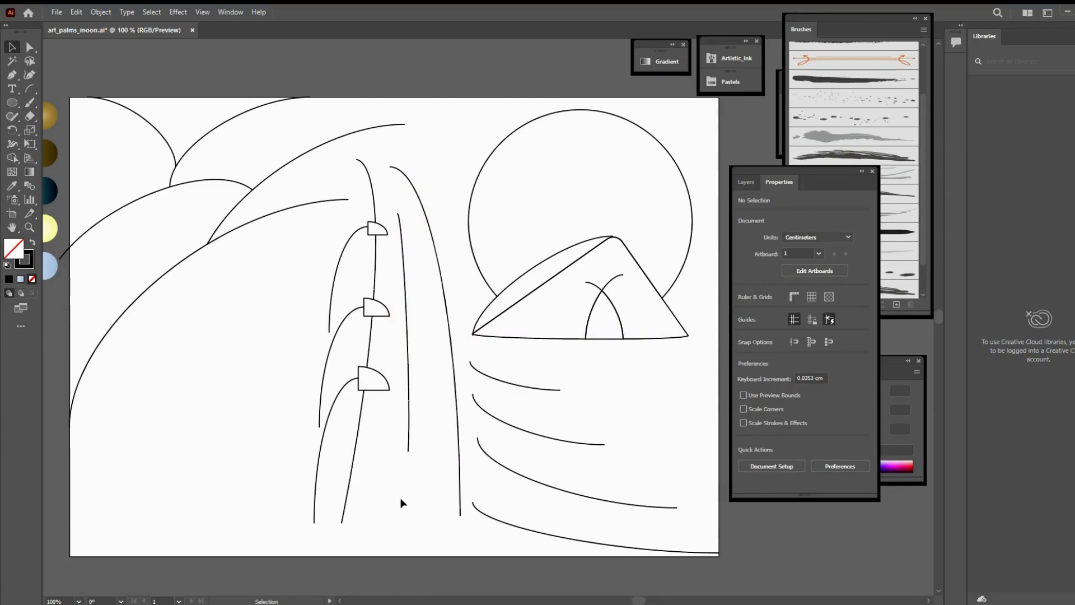
Add a short arc near the lower end of the trunk.
left_click(30, 89)
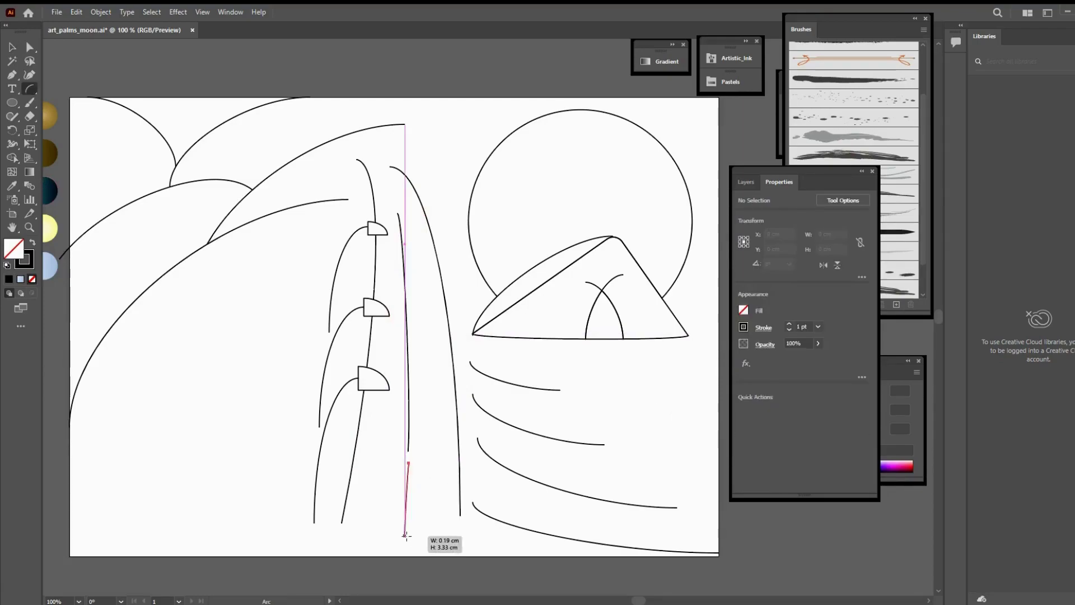
left_click_drag(409, 498, 415, 534)
key("v")
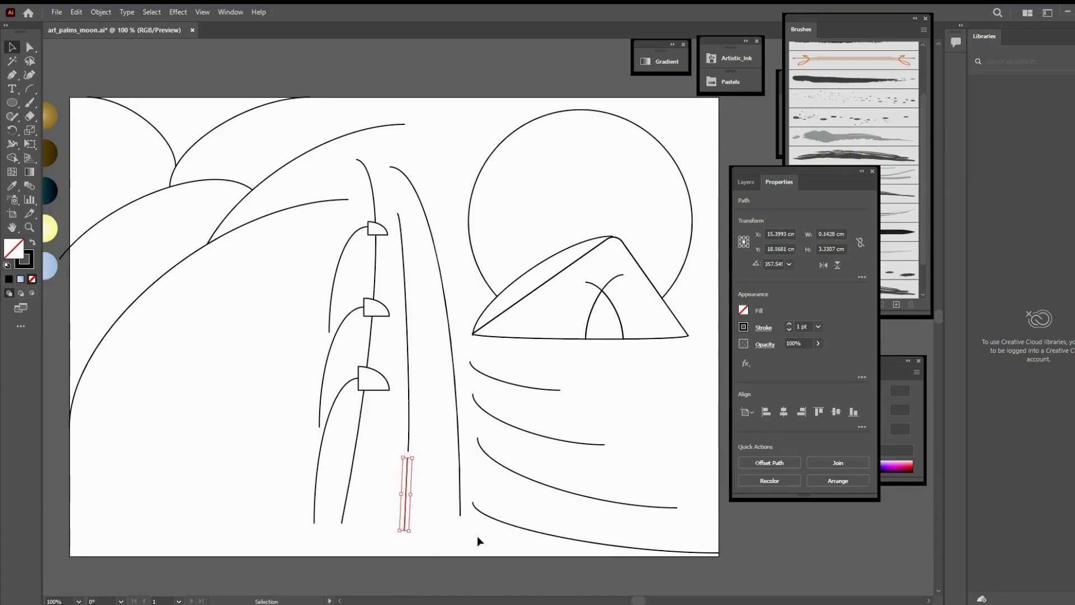
left_click(446, 464)
Rotate the outer right trunk curve slightly clockwise.
left_click(458, 504)
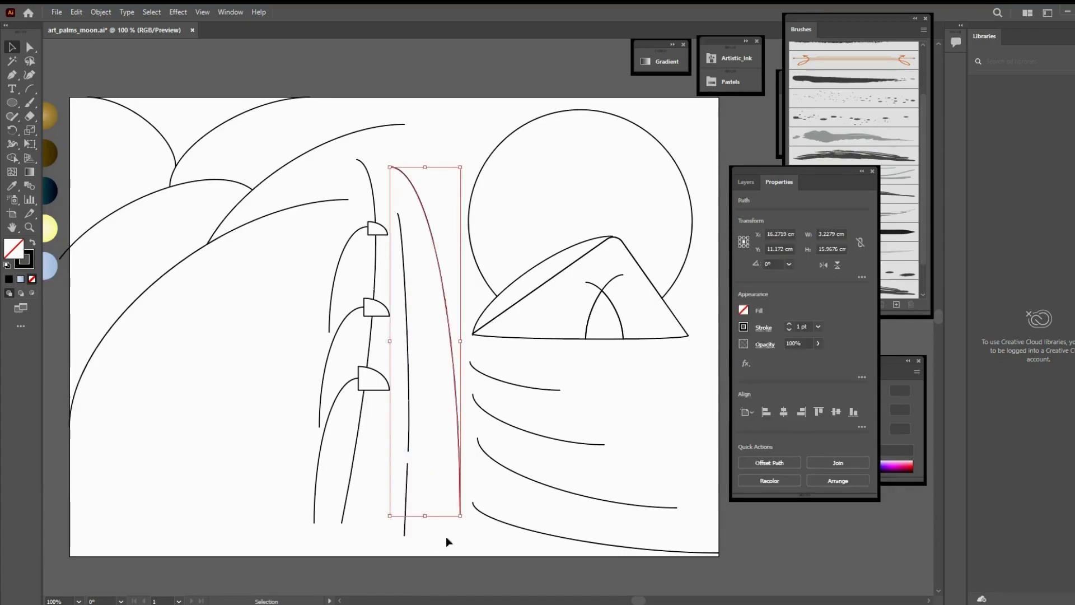
left_click_drag(446, 537, 499, 523)
left_click(653, 446)
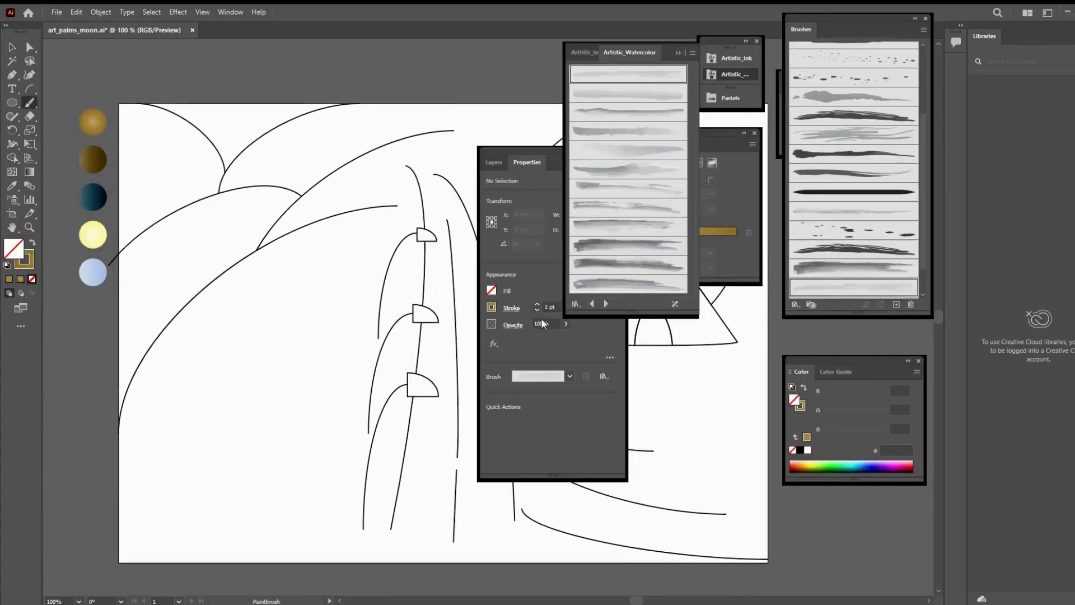
Paint a short brush stroke across the palm fronds in beige a97c50.
left_click_drag(241, 362, 324, 257)
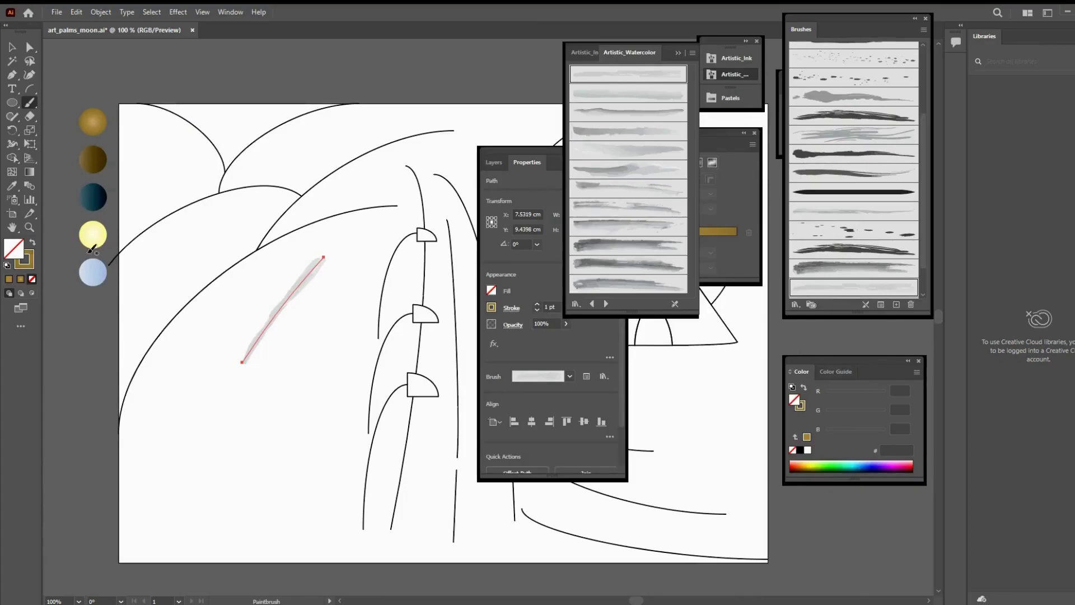
double_click(24, 259)
left_click(893, 288)
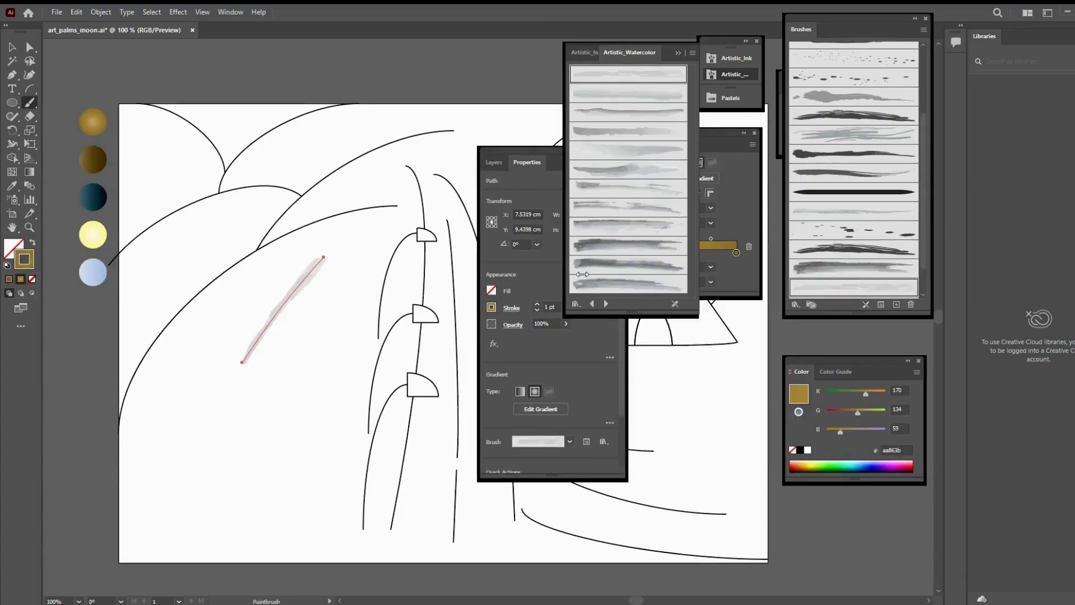
left_click(491, 307)
left_click(471, 381)
key("Escape")
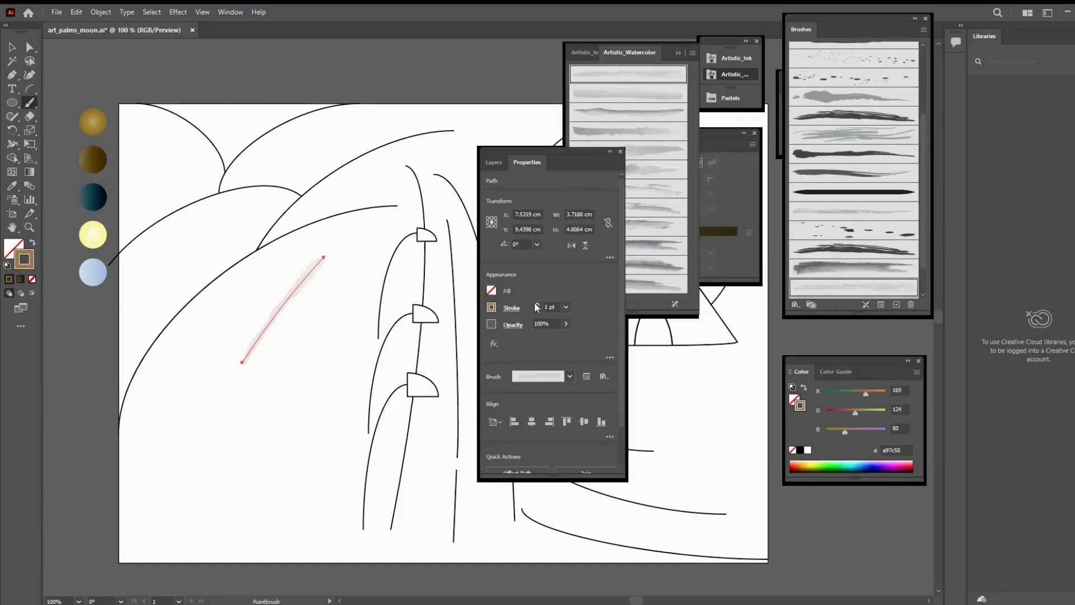
Try several Artistic_Watercolor brushes on the stroke, settling on a broad streaky one.
left_click(648, 170)
left_click(643, 135)
left_click(648, 102)
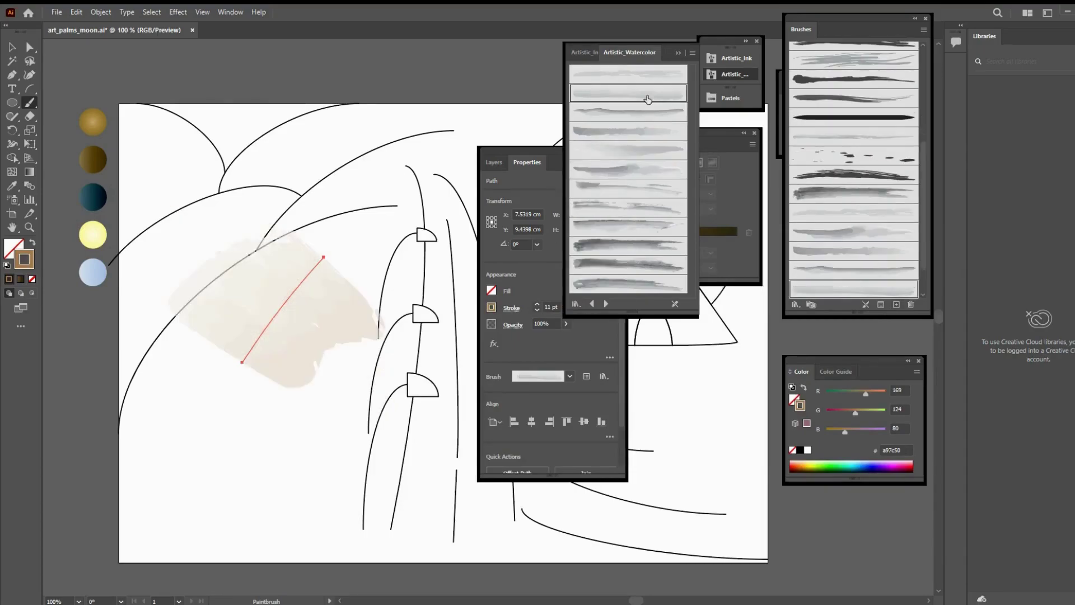
left_click(634, 209)
left_click(628, 227)
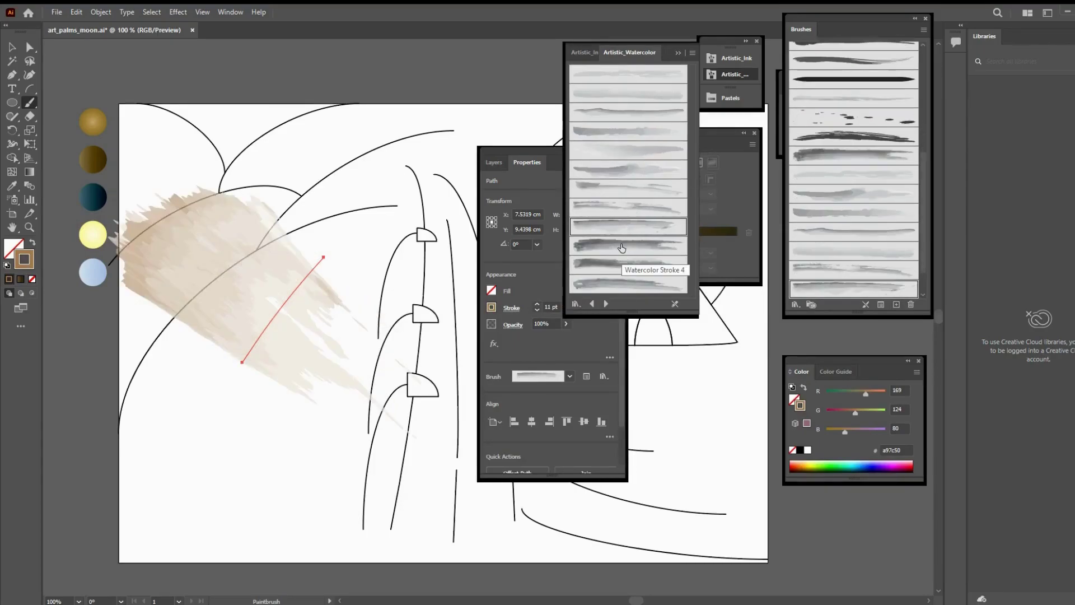
left_click_drag(555, 154, 788, 185)
Move the beige wash higher and enlarge it to cover the upper-left fronds.
key("v")
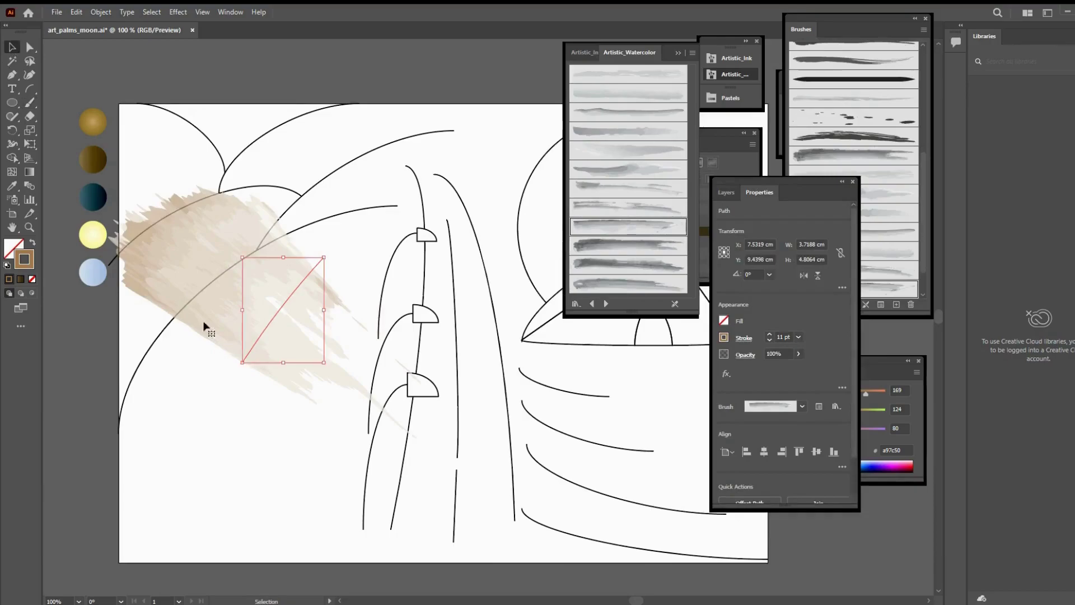
left_click_drag(212, 329, 236, 254)
left_click(628, 284)
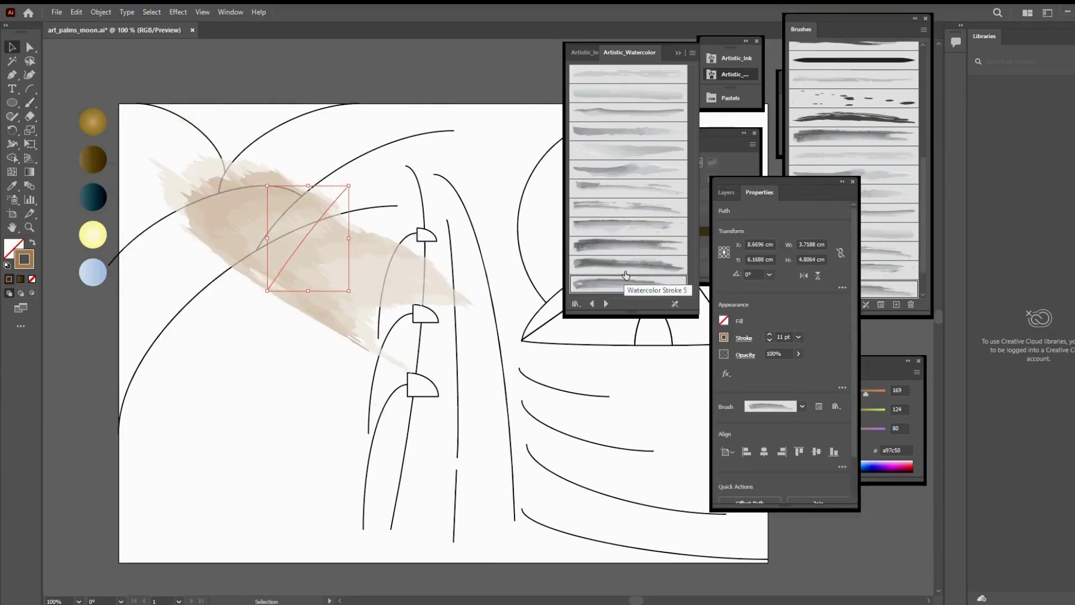
mouse_move(268, 292)
left_mouse_down()
mouse_move(207, 323)
mouse_move(139, 420)
left_mouse_up()
left_click_drag(265, 227, 223, 347)
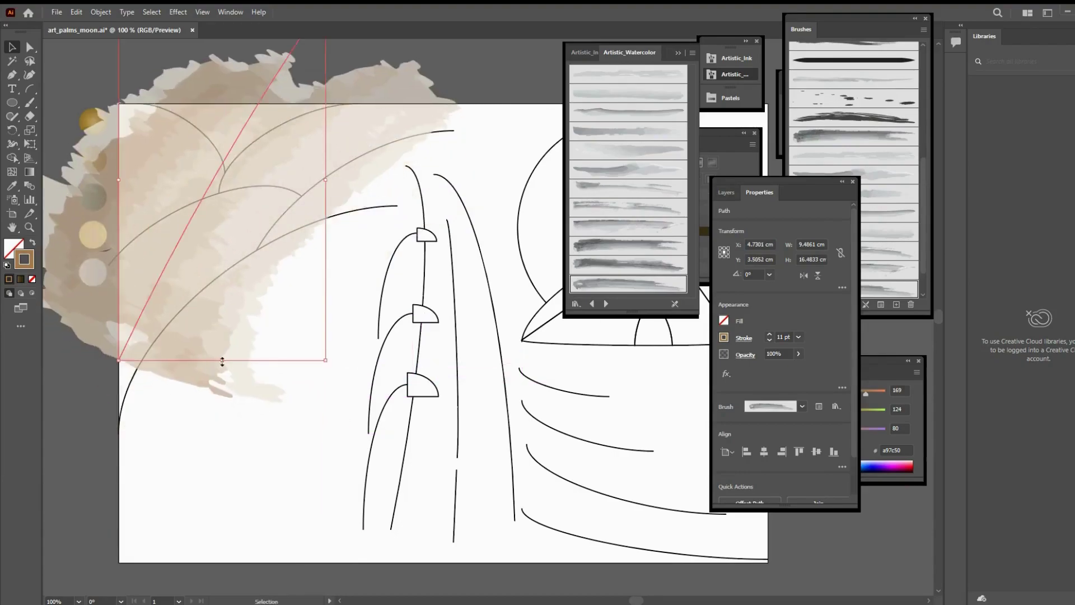
key("ctrl+shift+a")
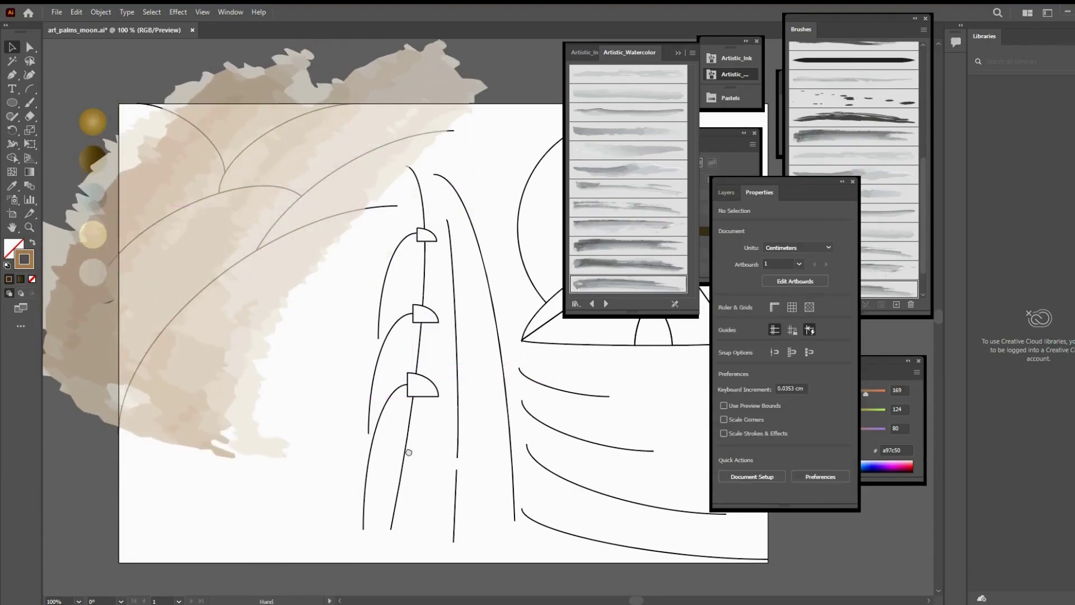
mouse_move(411, 452)
left_mouse_down()
mouse_move(271, 396)
mouse_move(243, 396)
mouse_move(349, 416)
left_mouse_up()
Paint a large dark brown 3c2415 wash down the palm trunk and adjust an anchor.
key("b")
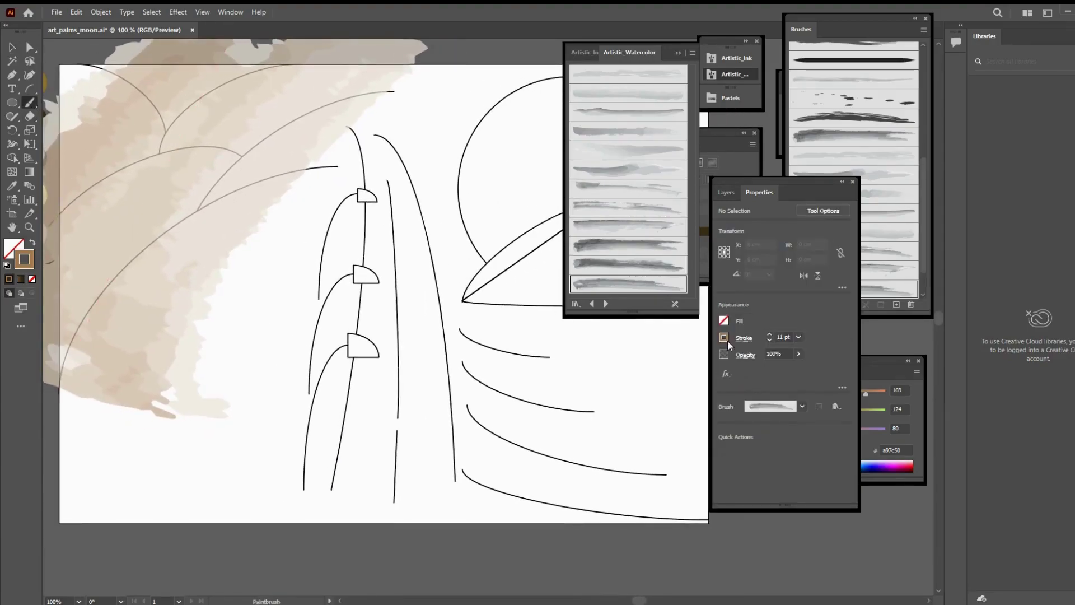
left_click(724, 338)
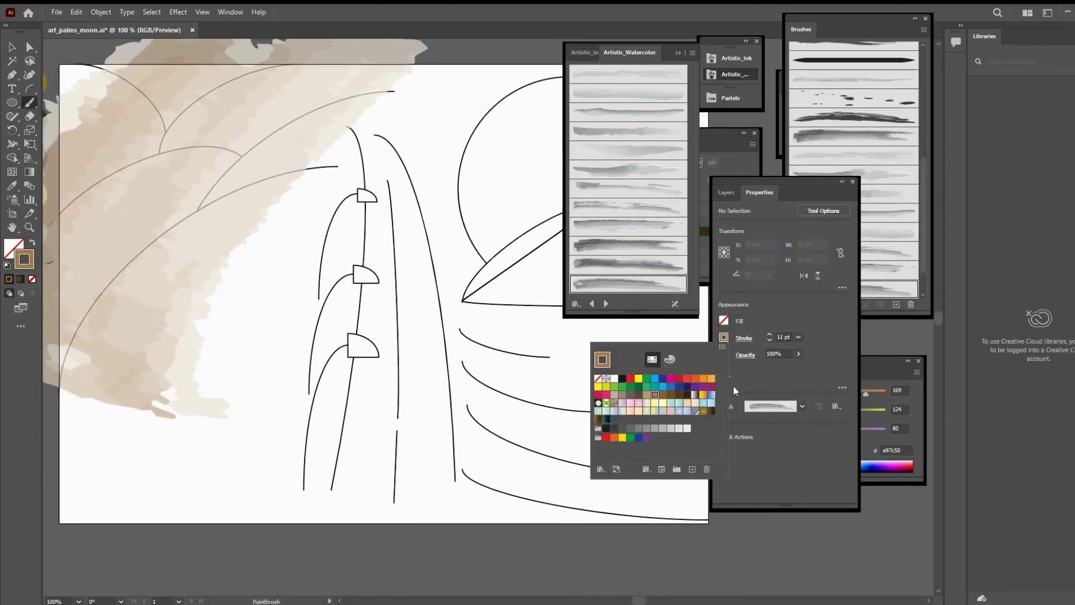
left_click(676, 400)
left_click_drag(396, 472, 367, 164)
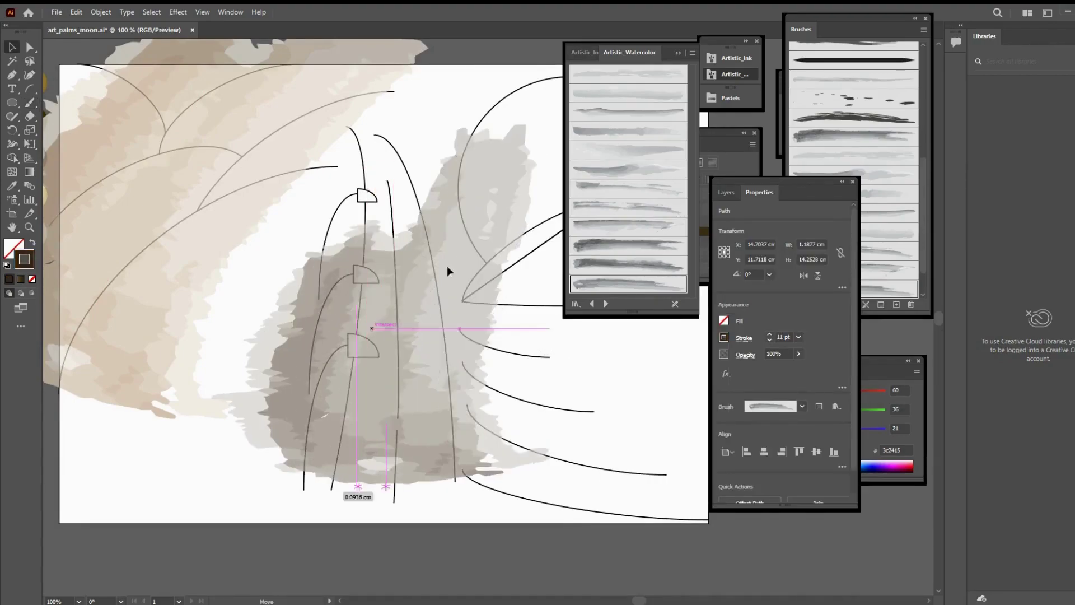
key("a")
mouse_move(352, 207)
left_mouse_down()
mouse_move(333, 198)
mouse_move(288, 205)
mouse_move(250, 166)
mouse_move(224, 171)
left_mouse_up()
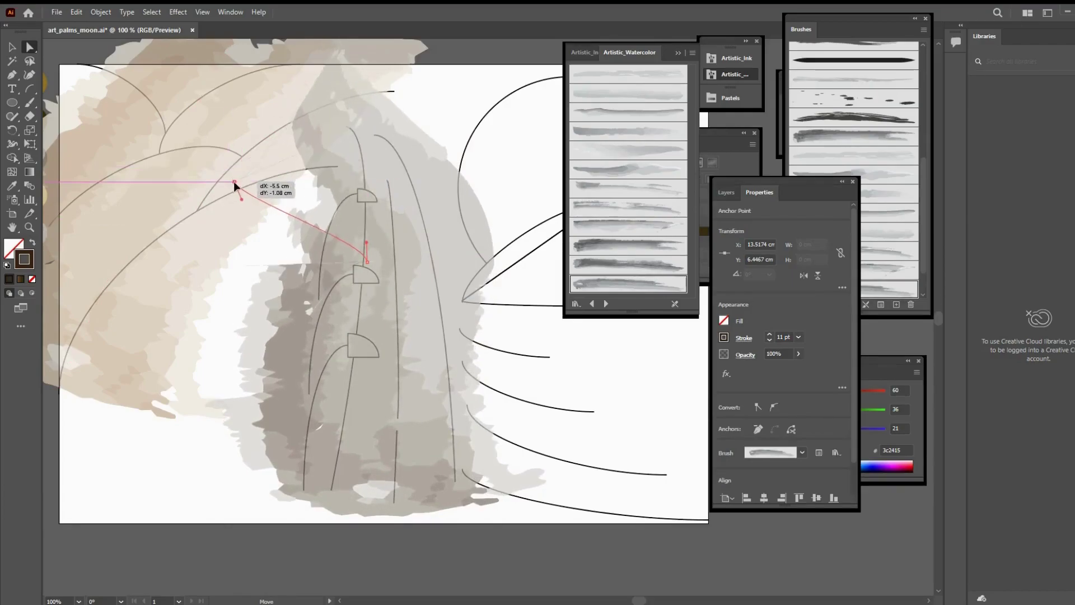
left_click(625, 351)
Delete that trunk stroke and paint new wide watercolour strokes over the trunk.
left_click(395, 492)
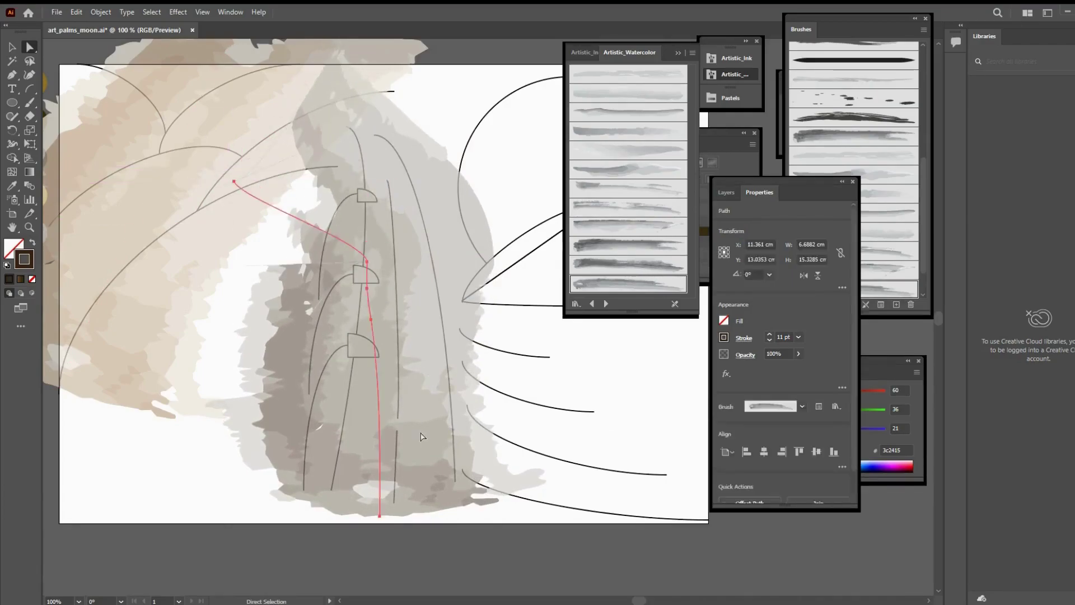
key("Delete")
key("b")
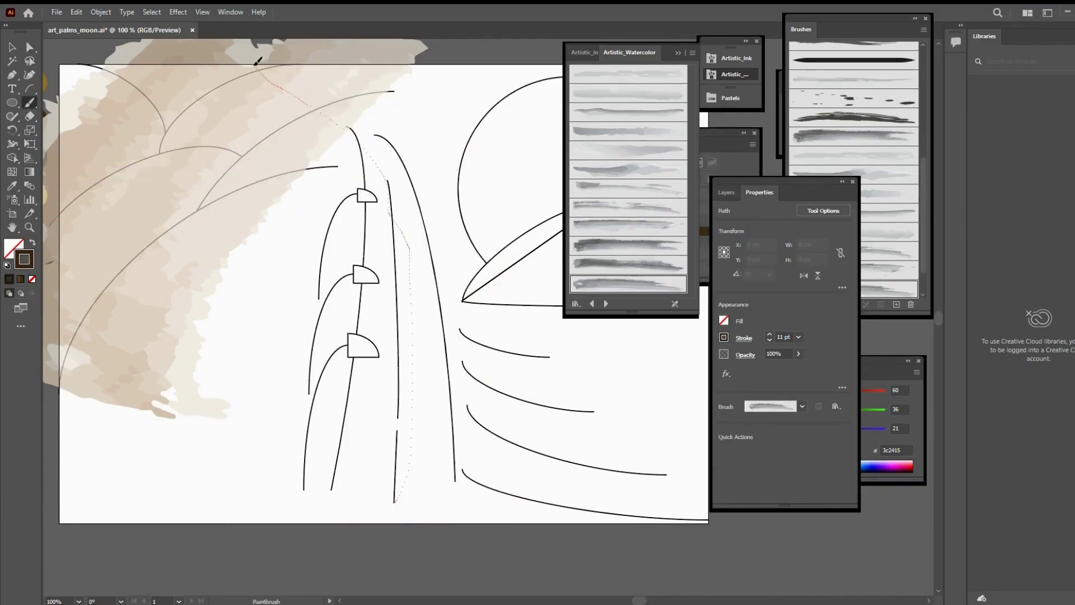
left_click_drag(258, 61, 258, 60)
left_click_drag(459, 370, 426, 392)
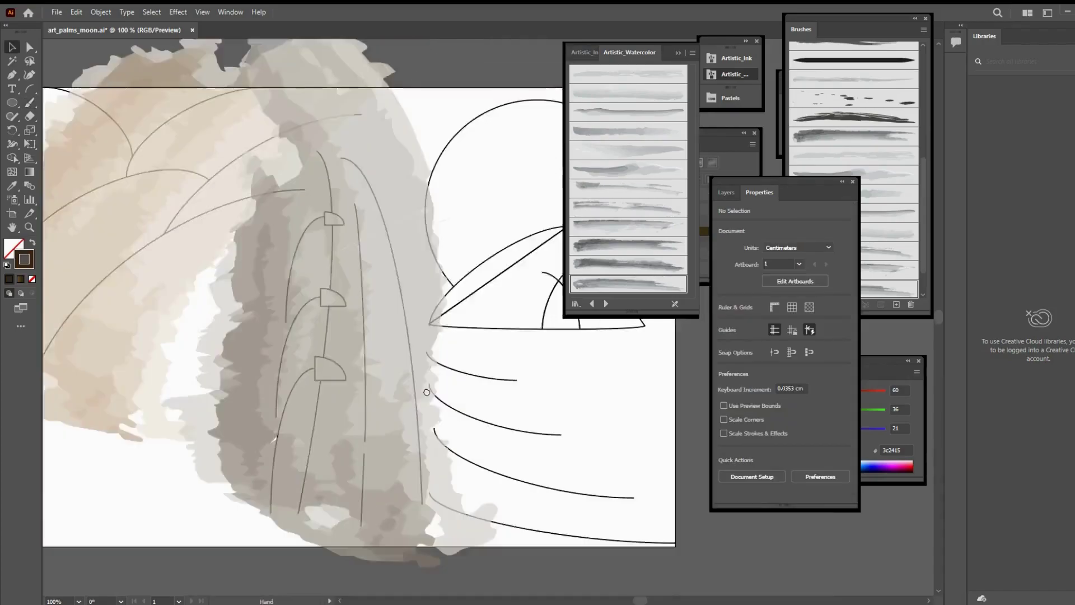
Bring the left fronds into view and check the beige watercolour wash there.
mouse_move(559, 439)
left_mouse_down()
mouse_move(580, 386)
mouse_move(590, 425)
mouse_move(527, 427)
mouse_move(473, 408)
left_mouse_up()
left_click(304, 408)
left_click(580, 435)
left_click_drag(65, 289, 258, 348)
left_click(258, 348)
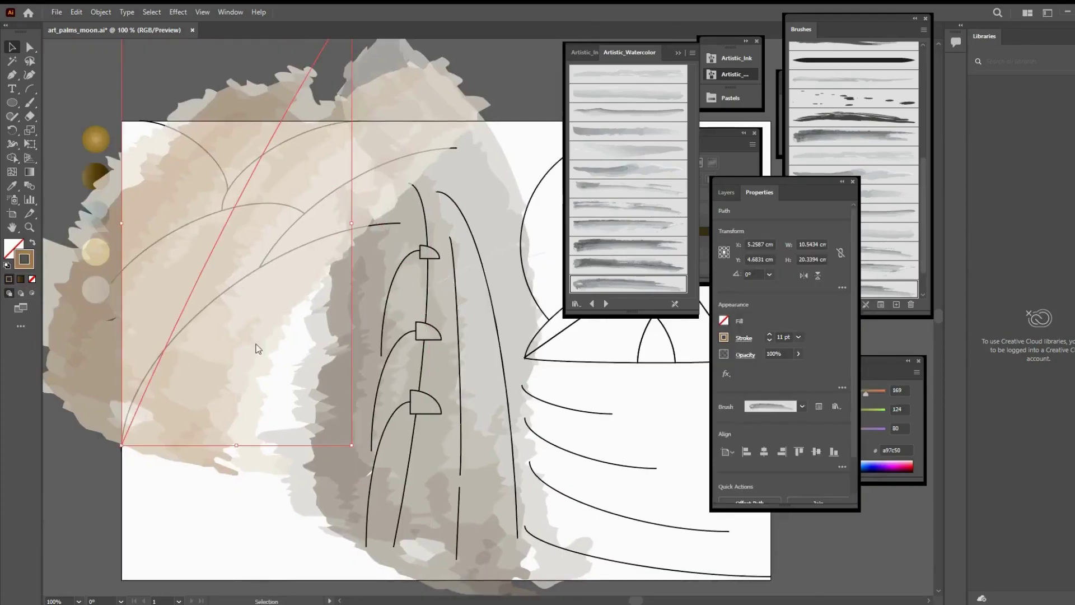
left_click(263, 492)
scroll(493, 388, "right", 5)
scroll(463, 404, "down", 2)
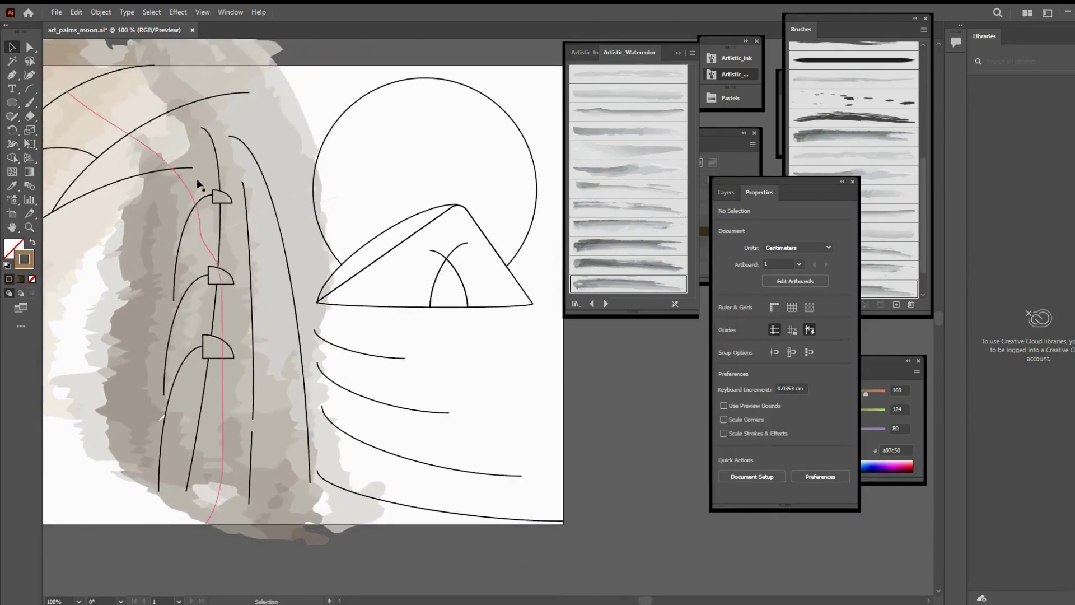
Paint a first yellow stroke across the moon with a different watercolour brush.
key("b")
left_click(724, 337)
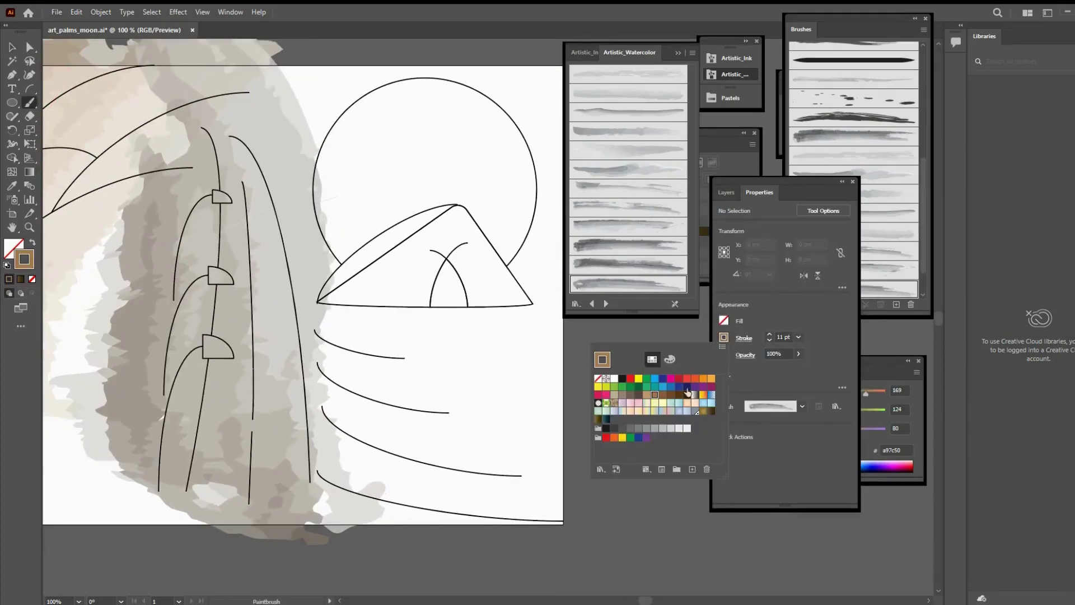
left_click(655, 411)
left_click(627, 189)
left_click_drag(356, 109, 502, 347)
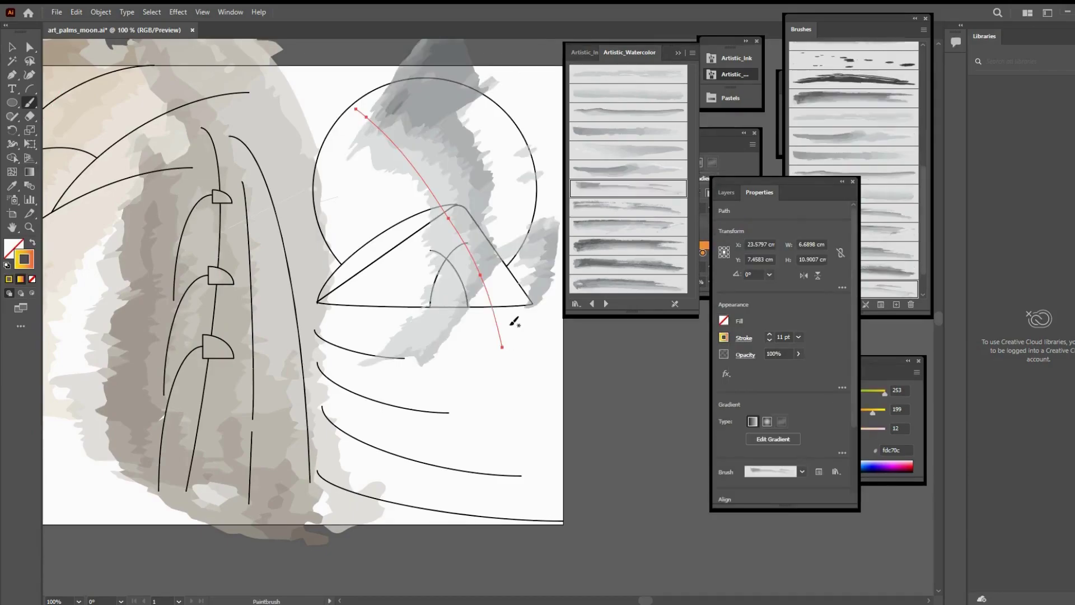
key("v")
left_click(723, 337)
left_click(656, 411)
left_click(548, 351)
mouse_move(315, 366)
left_mouse_down()
mouse_move(467, 426)
mouse_move(453, 377)
left_mouse_up()
mouse_move(615, 384)
left_mouse_down()
mouse_move(460, 405)
mouse_move(473, 365)
left_mouse_up()
Paint a yellow wash over the moon, undoing two extra strokes beside it.
key("b")
left_click_drag(414, 302, 334, 145)
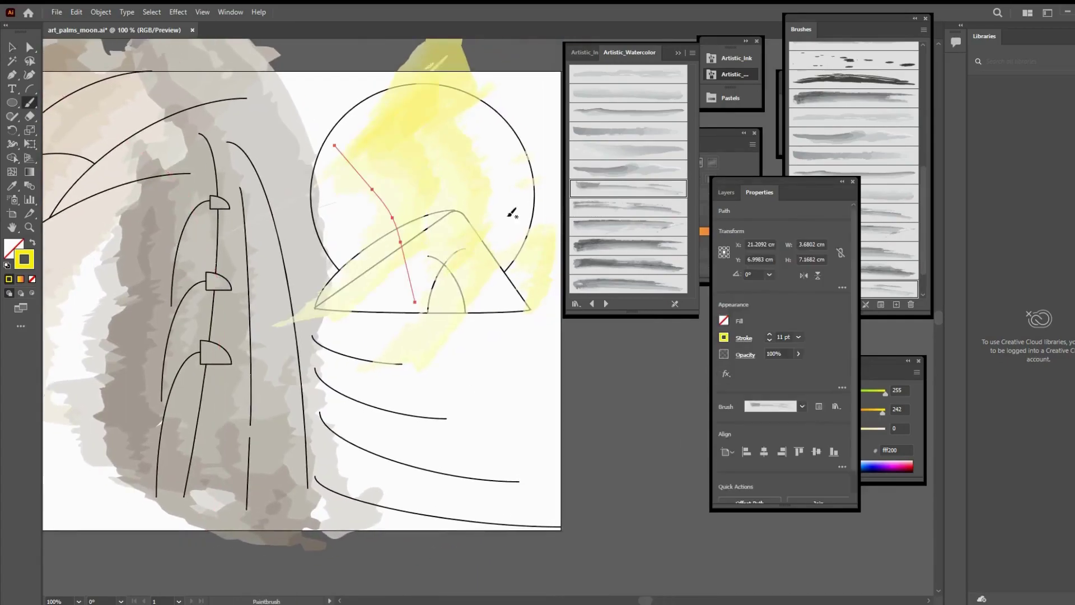
left_click_drag(507, 124, 532, 283)
key("ctrl+z")
left_click_drag(504, 218, 516, 355)
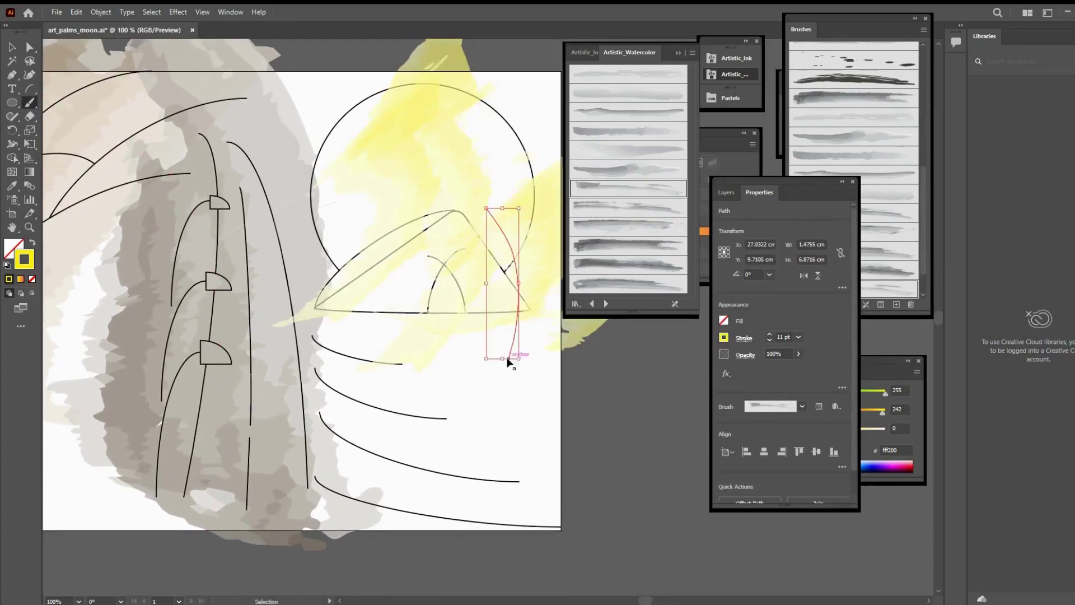
key("ctrl+z")
key("ctrl+z")
key("v")
left_click(527, 363)
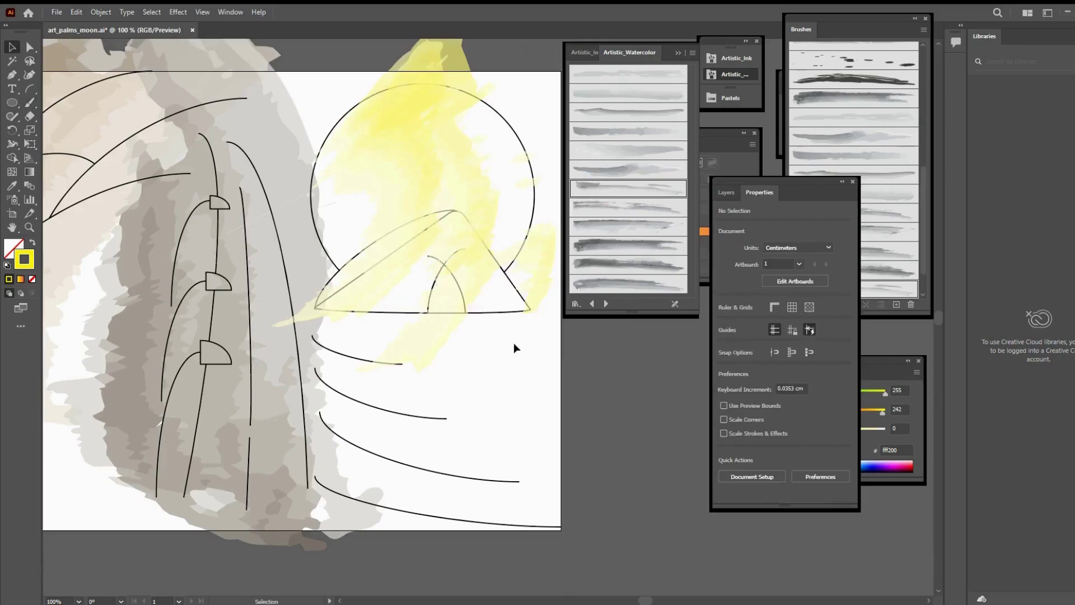
Paint orange watercolour strokes across the moon and along the boat's base.
key("b")
left_click(724, 338)
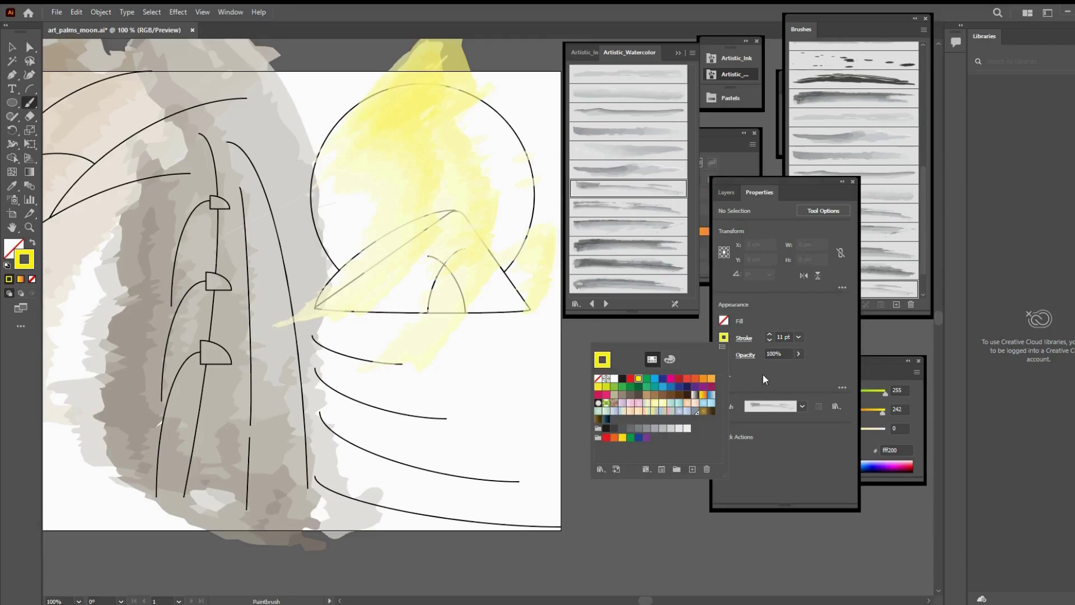
left_click(703, 378)
left_click_drag(325, 311, 500, 256)
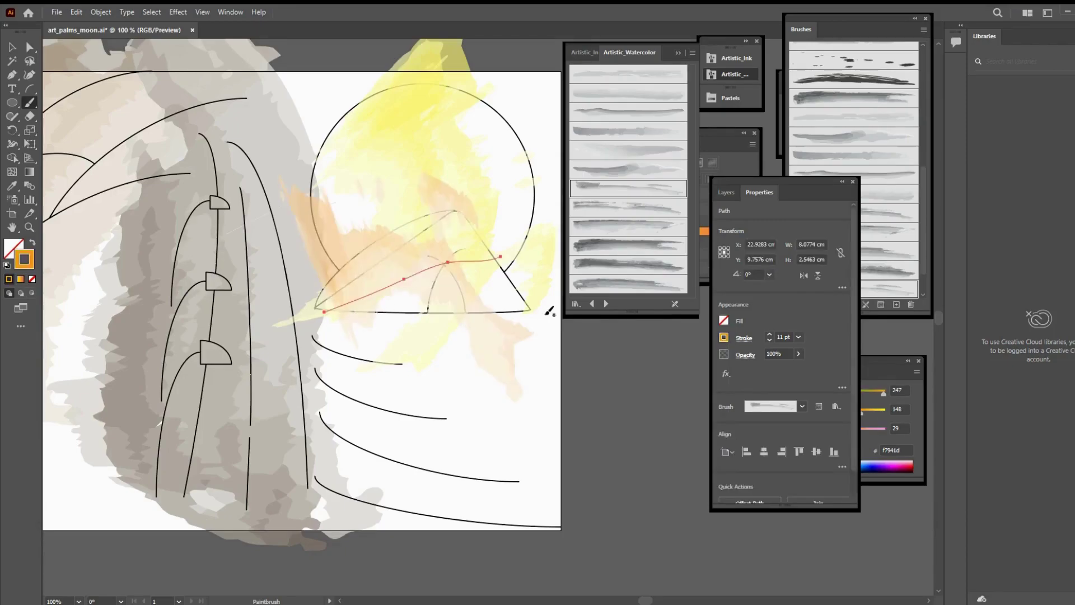
left_click_drag(358, 319, 502, 289)
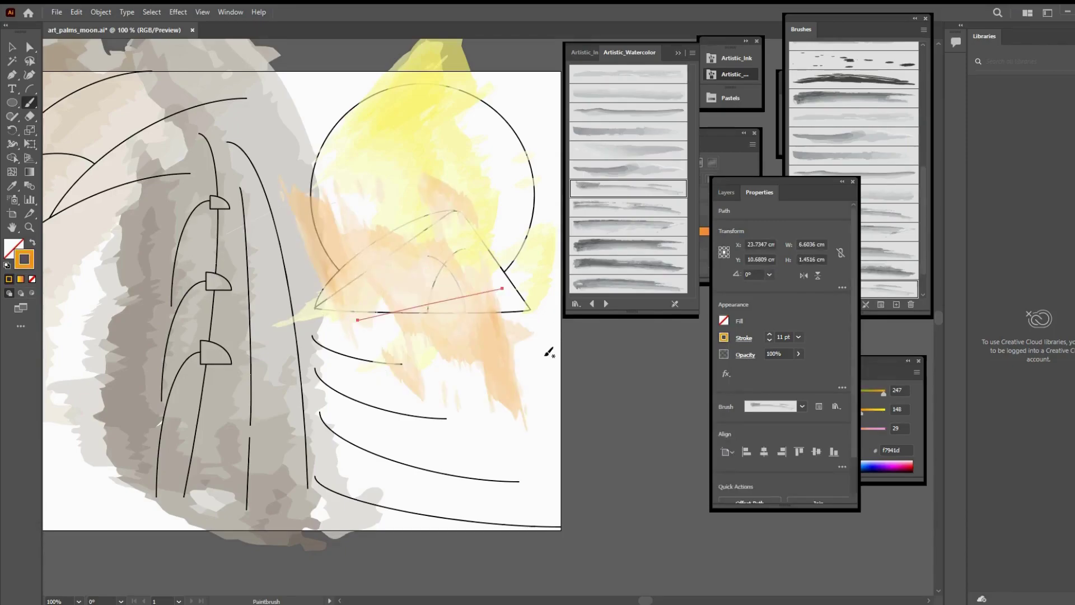
key("v")
Send the orange and yellow strokes to the back, behind the line art.
right_click(642, 555)
left_click(648, 356)
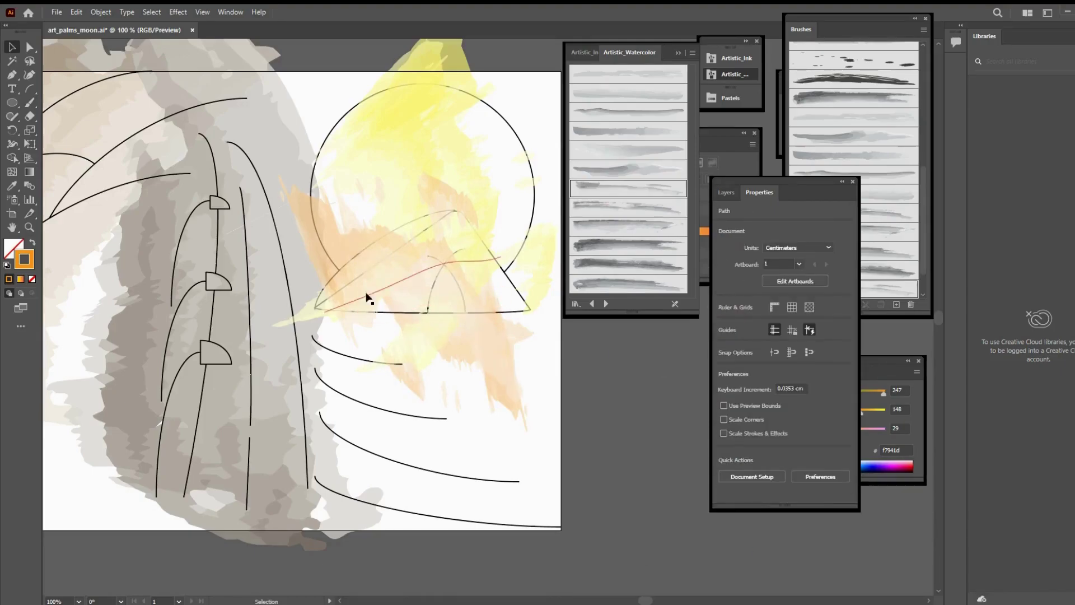
left_click(364, 292)
right_click(549, 499)
left_click(599, 421)
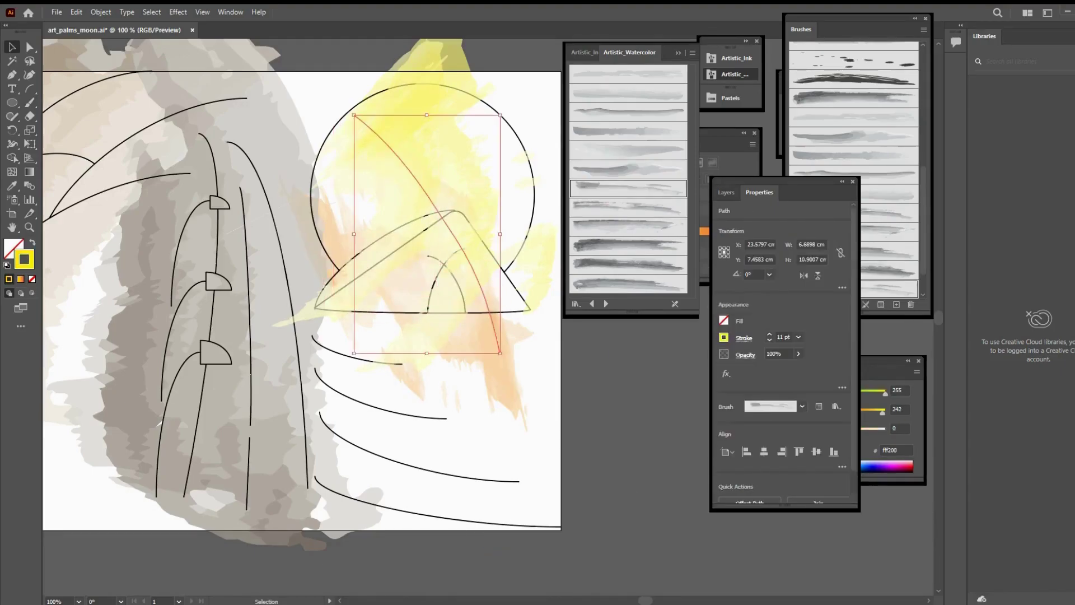
left_click(627, 361)
scroll(623, 353, "down", 1)
mouse_move(391, 360)
left_mouse_down()
mouse_move(435, 385)
mouse_move(444, 323)
mouse_move(523, 389)
left_mouse_up()
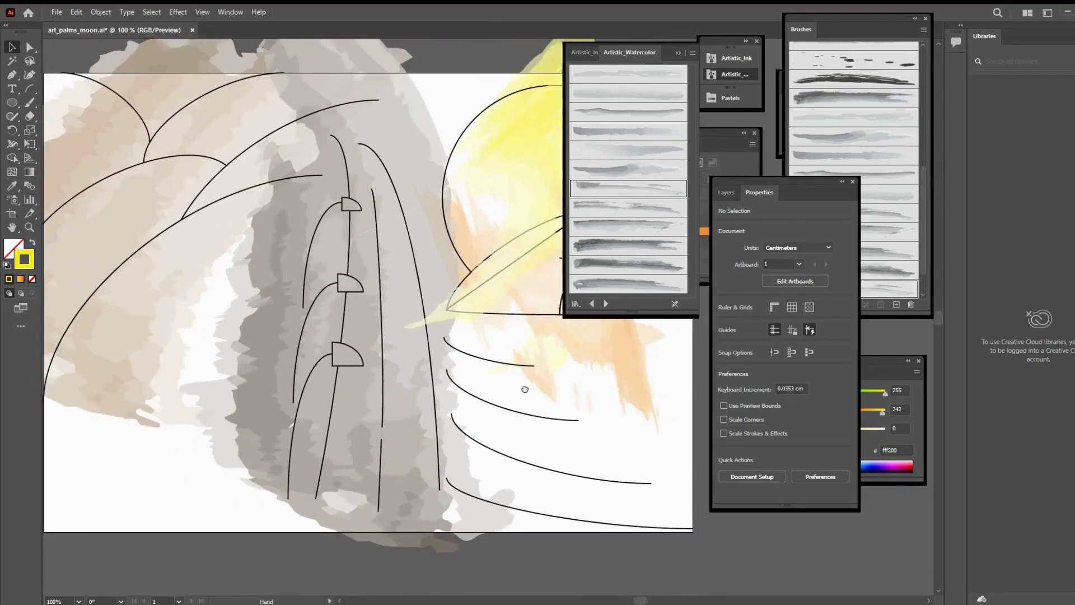
Paint a white watercolour highlight stroke along the palm trunk.
key("b")
left_click(724, 337)
left_click(608, 359)
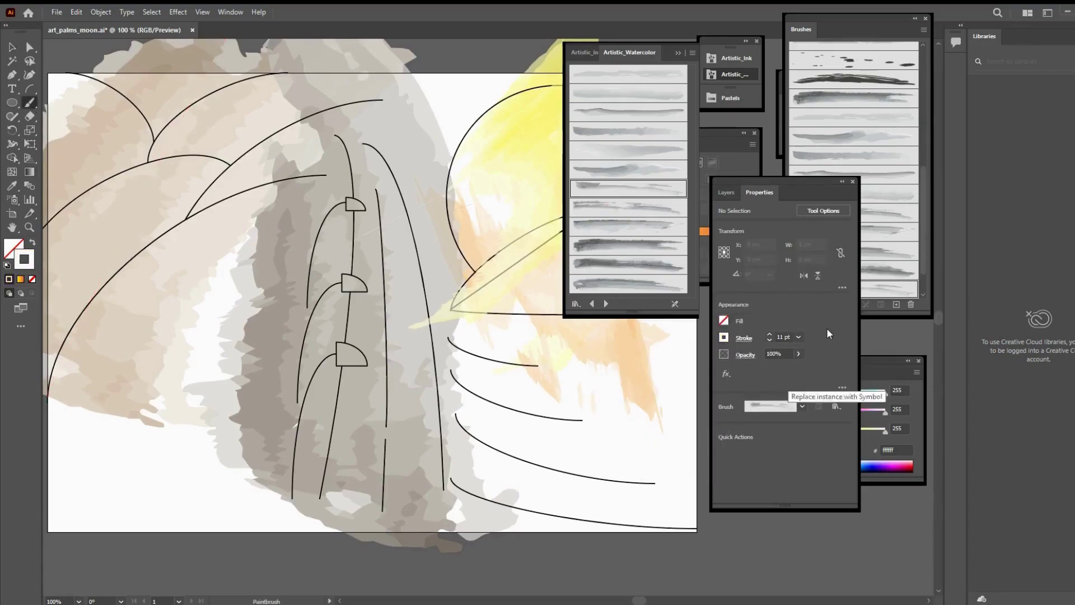
left_click_drag(349, 483, 351, 192)
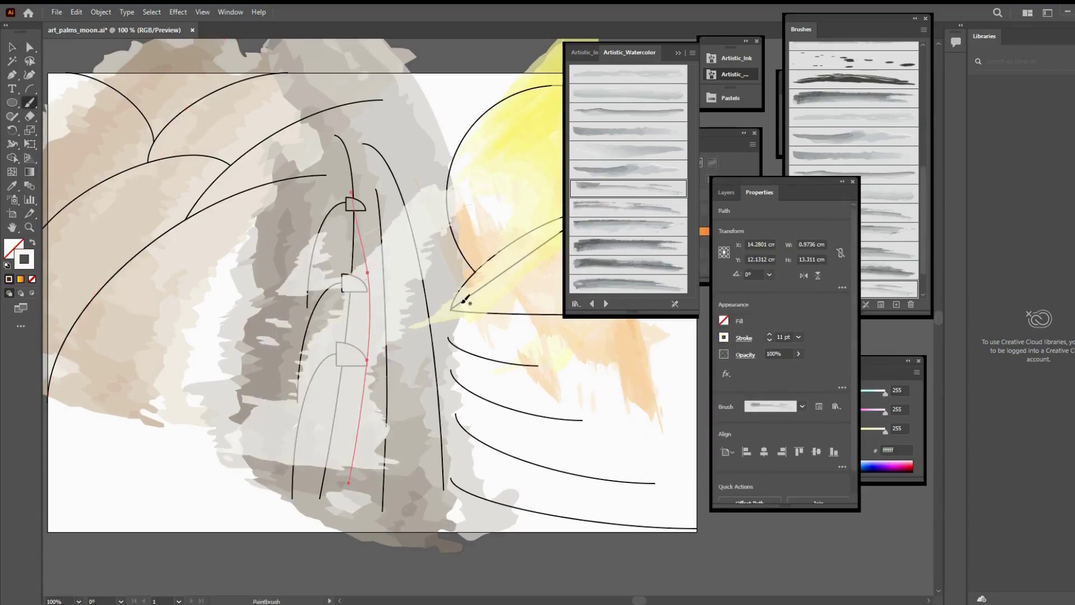
key("v")
left_click(355, 408)
left_click(537, 530)
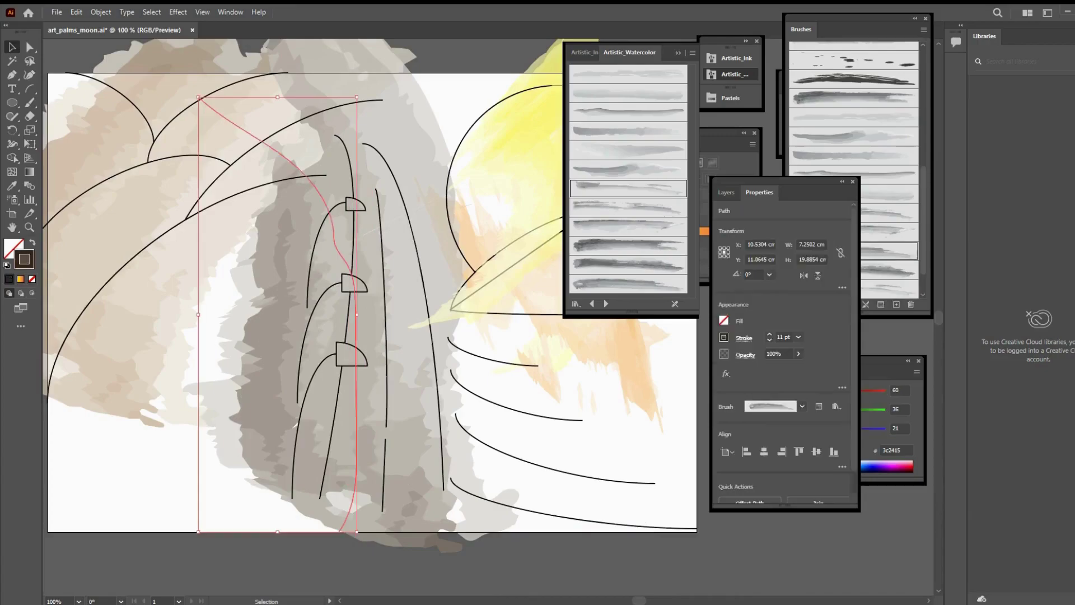
Paint a wide watercolour wash across the palms and zoom out to the artboard.
key("b")
mouse_move(353, 268)
left_mouse_down()
mouse_move(365, 193)
mouse_move(360, 259)
left_mouse_up()
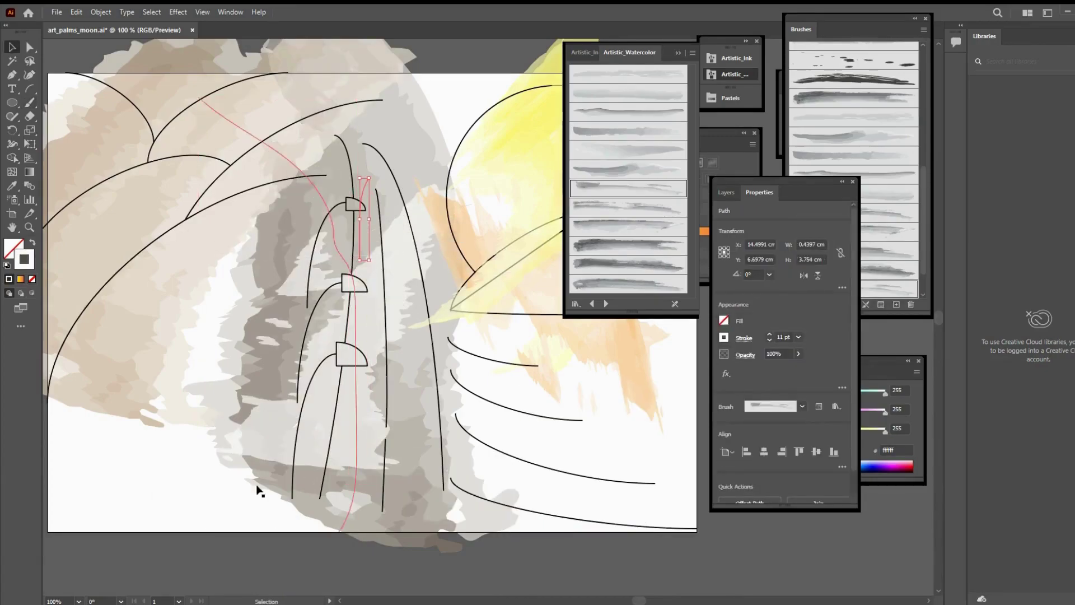
left_click(212, 511)
left_click_drag(425, 331, 403, 373)
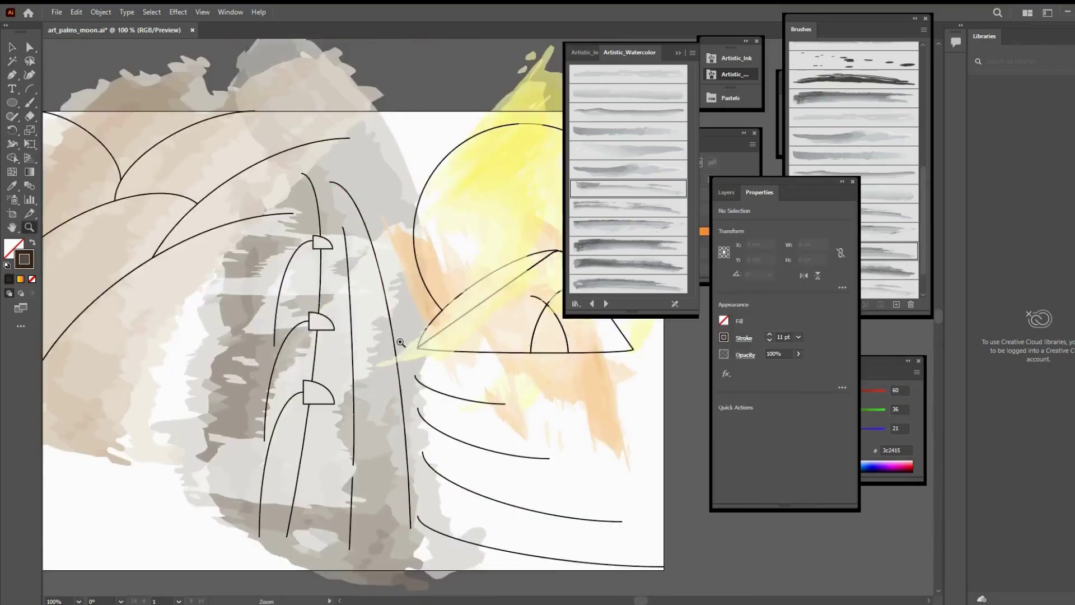
key("z")
left_click(350, 205, "alt")
Widen the middle of the upper frond curve with the Width tool.
key("v")
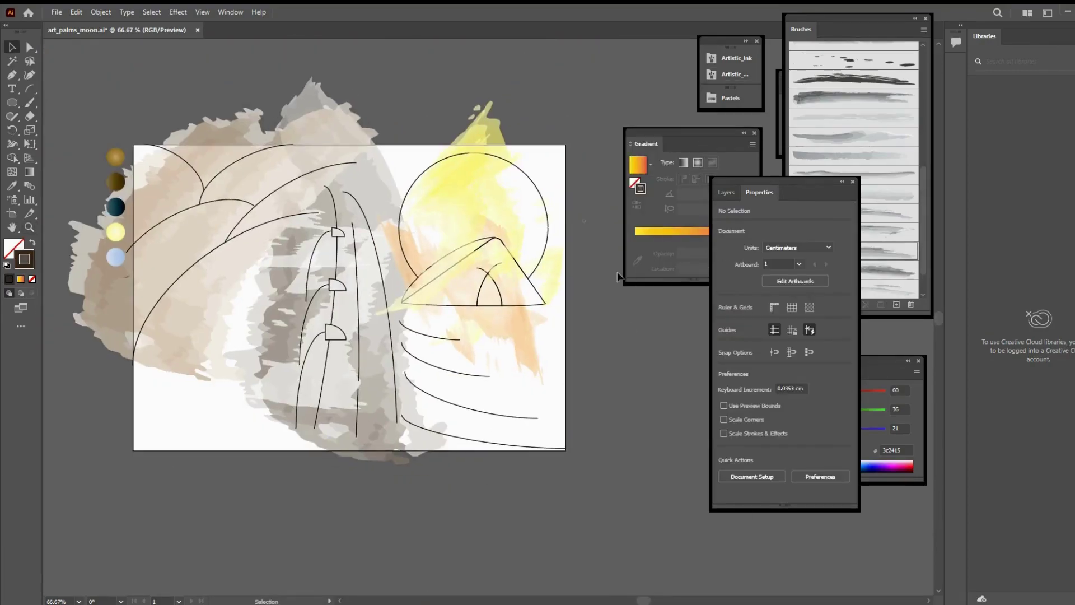
left_click(291, 186)
key("shift+w")
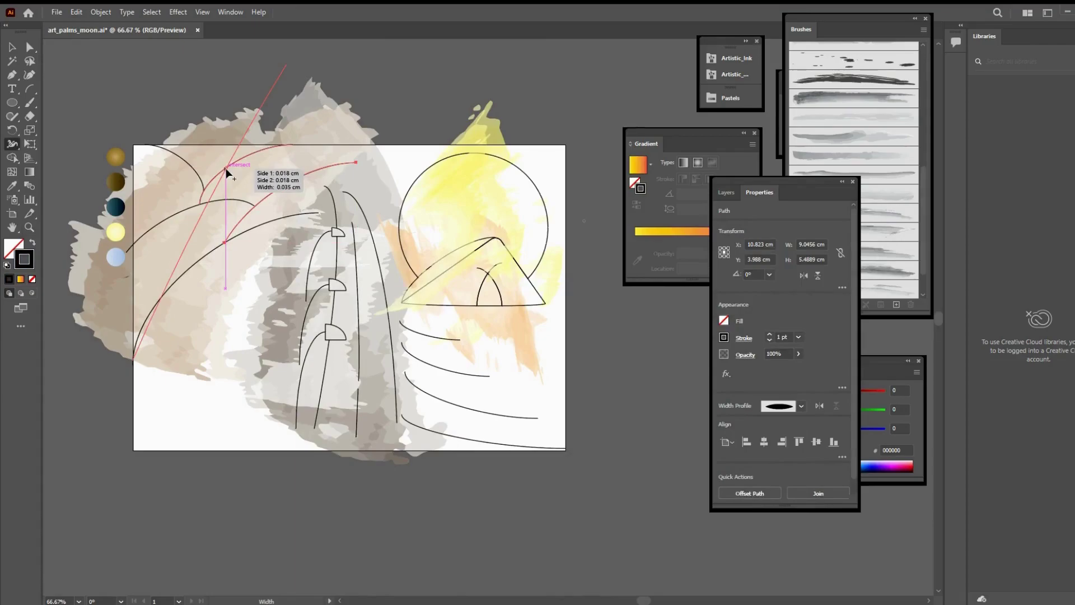
key("v")
left_click(203, 180)
left_click(13, 145)
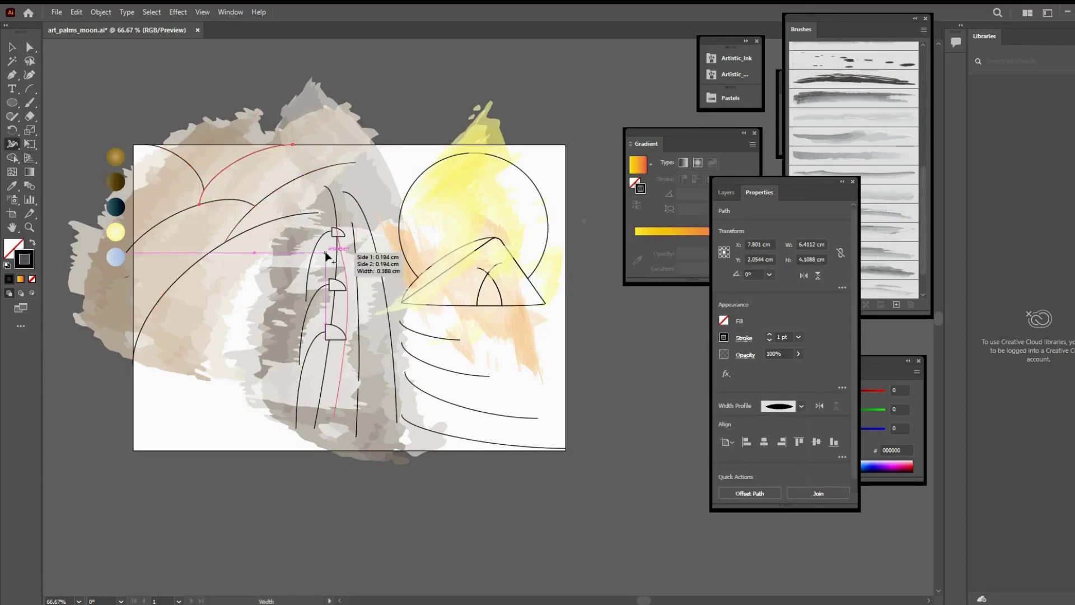
left_click_drag(246, 153, 253, 168)
Give the large left palm arc a varying stroke width.
key("shift+w")
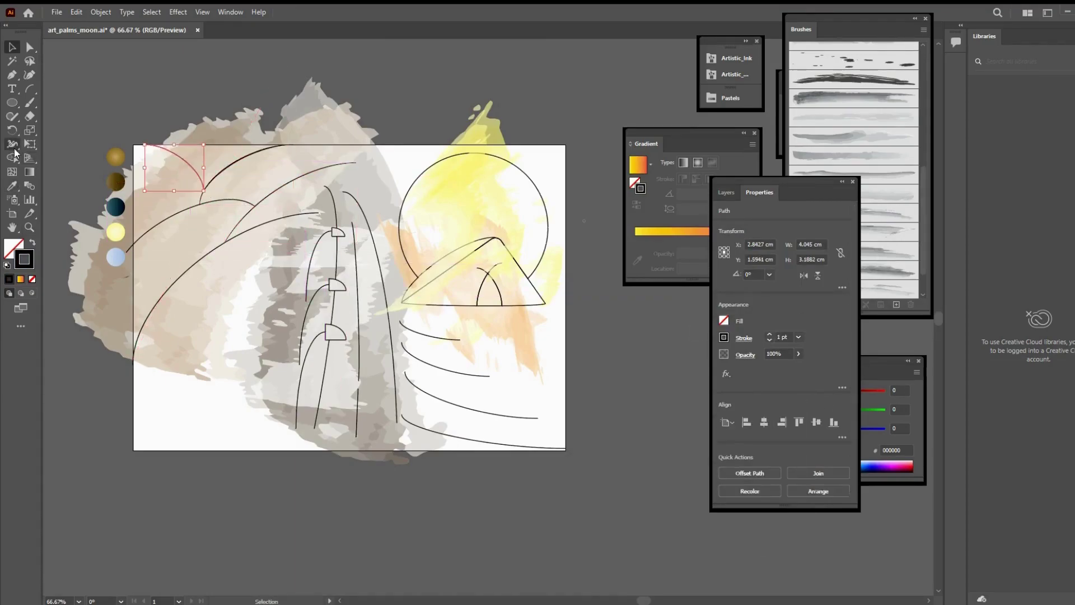
left_click(185, 223)
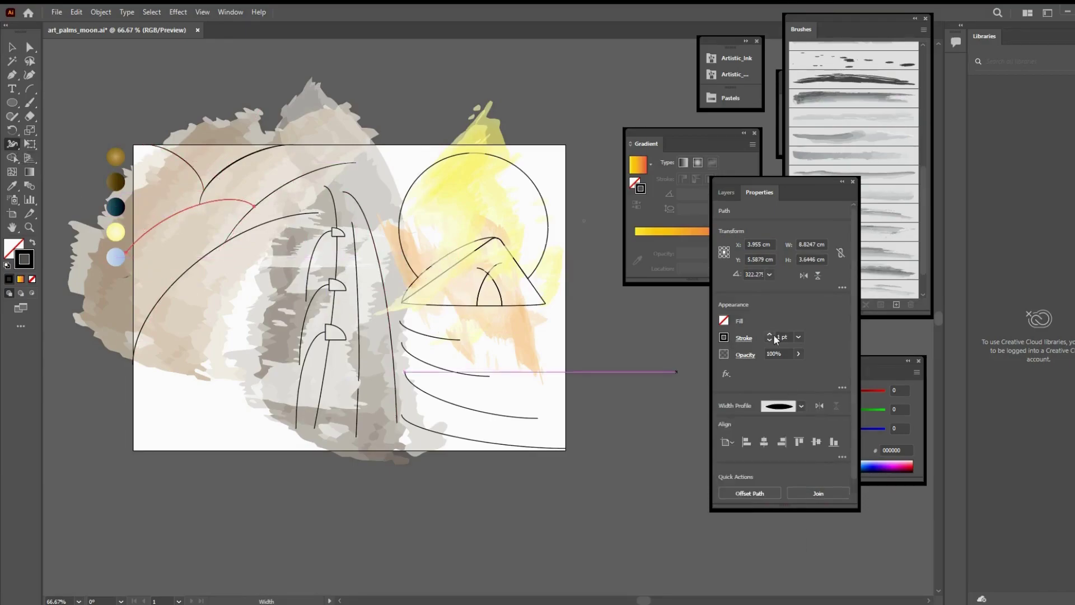
left_click_drag(180, 263, 187, 271)
key("v")
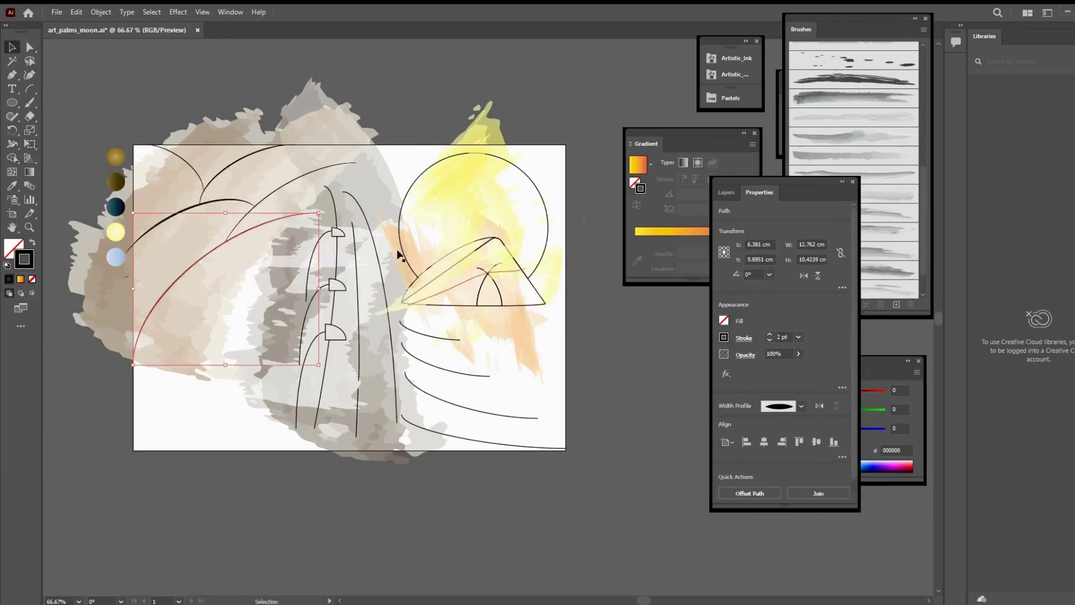
left_click(603, 327)
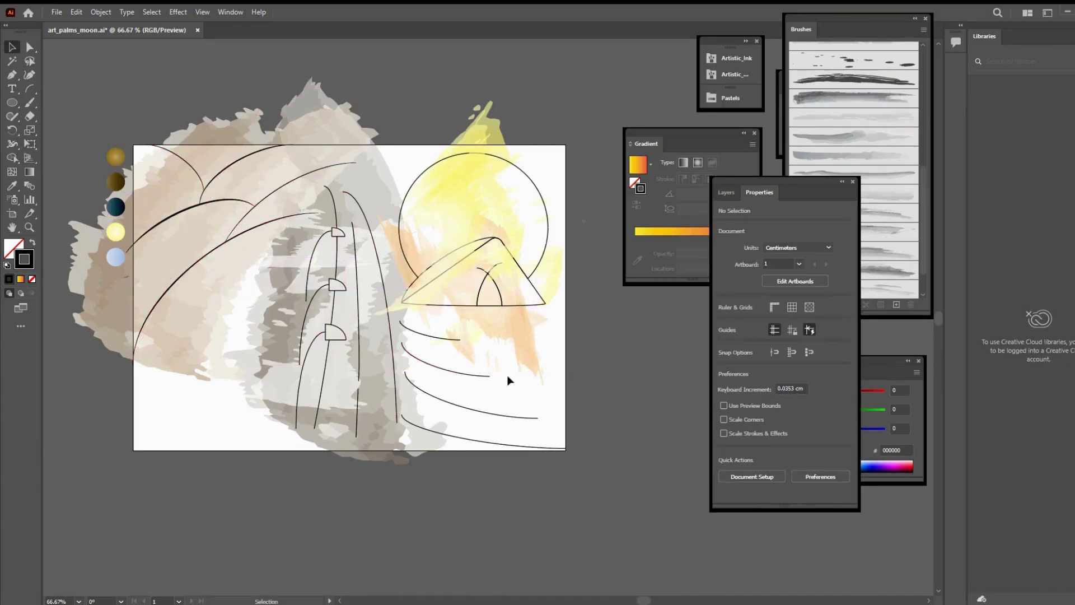
Apply a tapering width profile to the palm trunk line.
left_click(396, 394)
key("shift+w")
left_click(801, 406)
left_click(753, 496)
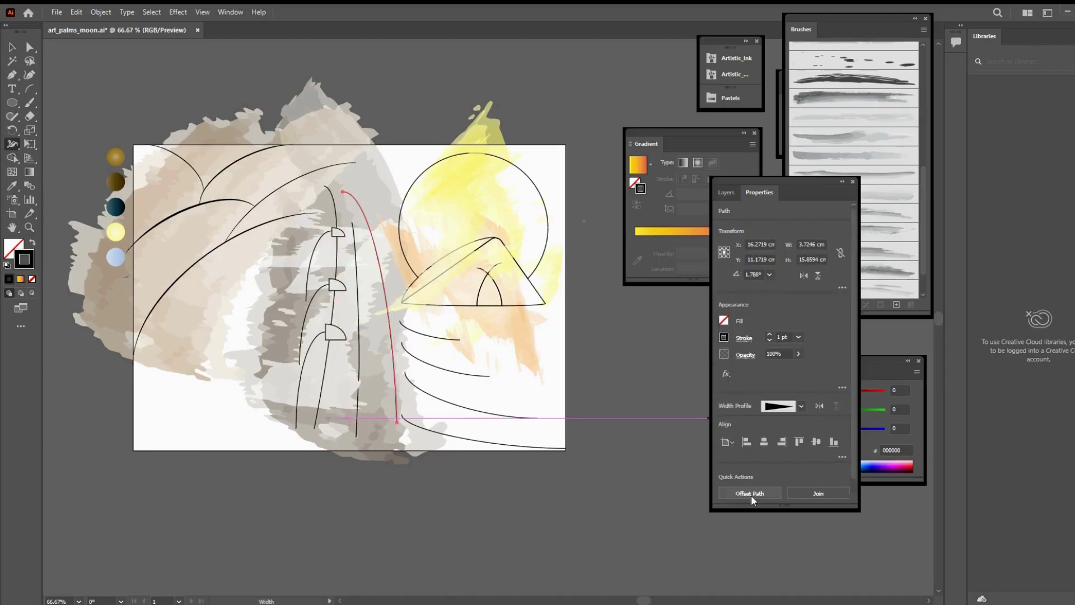
key("v")
left_click(360, 425)
Apply a width profile to the short lower trunk segment.
left_click(321, 386)
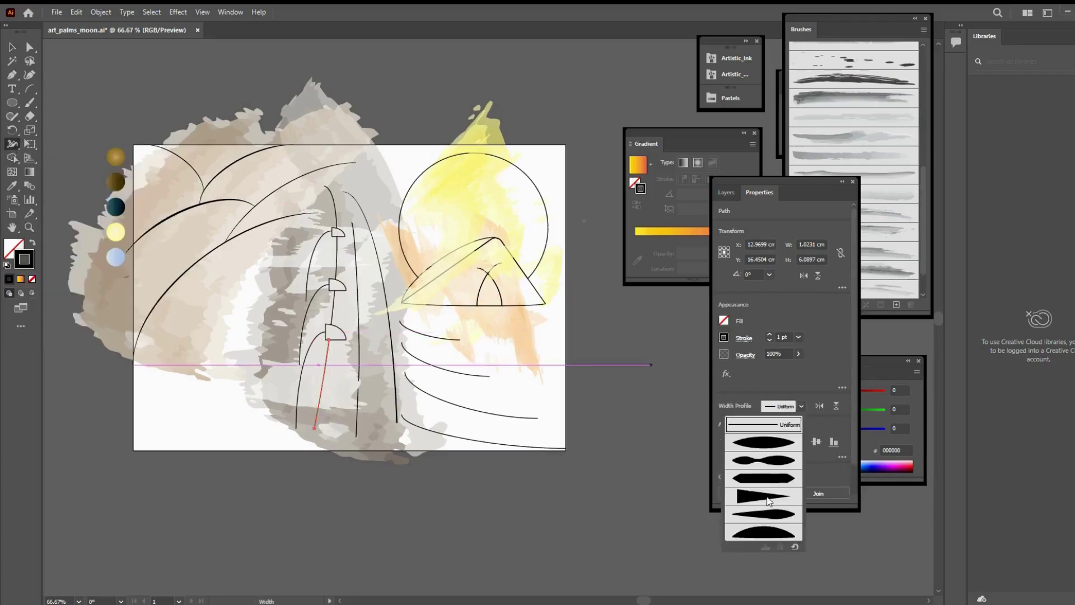
left_click(630, 376)
left_click(334, 307)
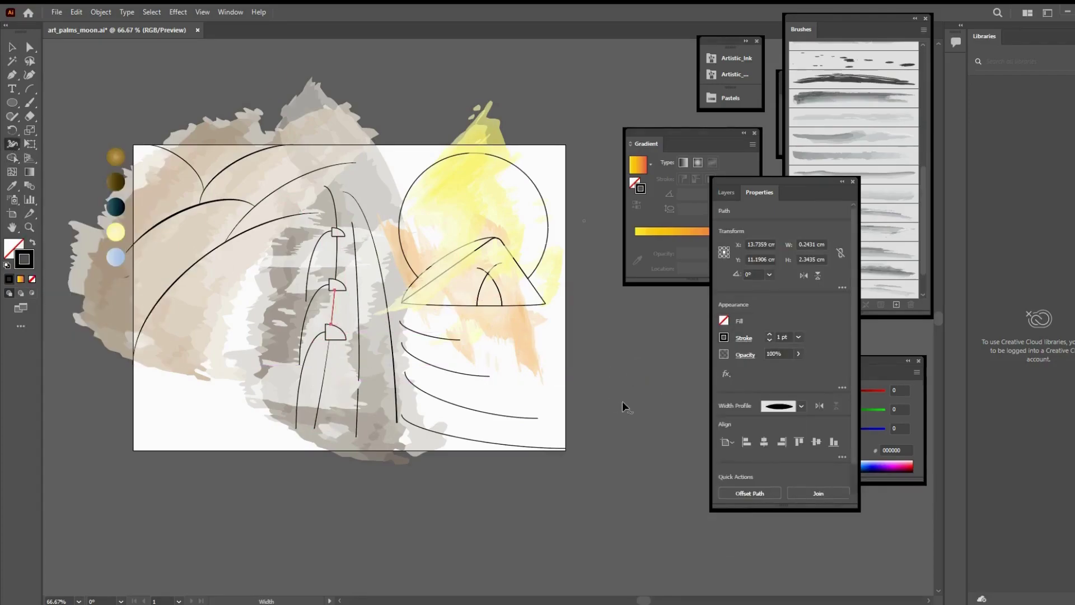
left_click(780, 406)
left_click(763, 497)
left_click(417, 254)
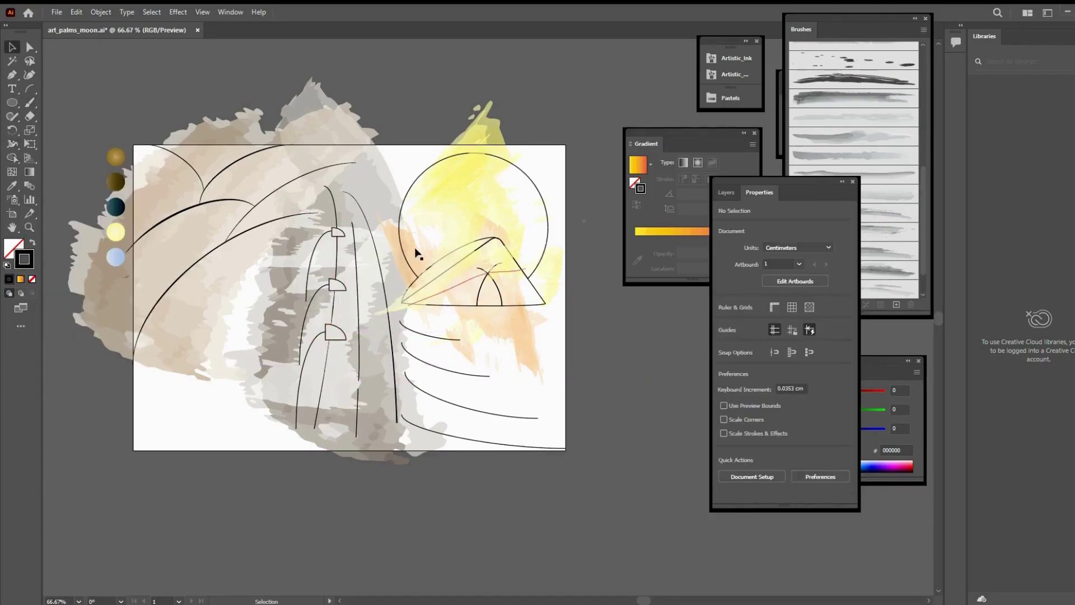
Give the trunk segment between the branches a bulging width profile.
left_click(337, 280)
left_click(780, 406)
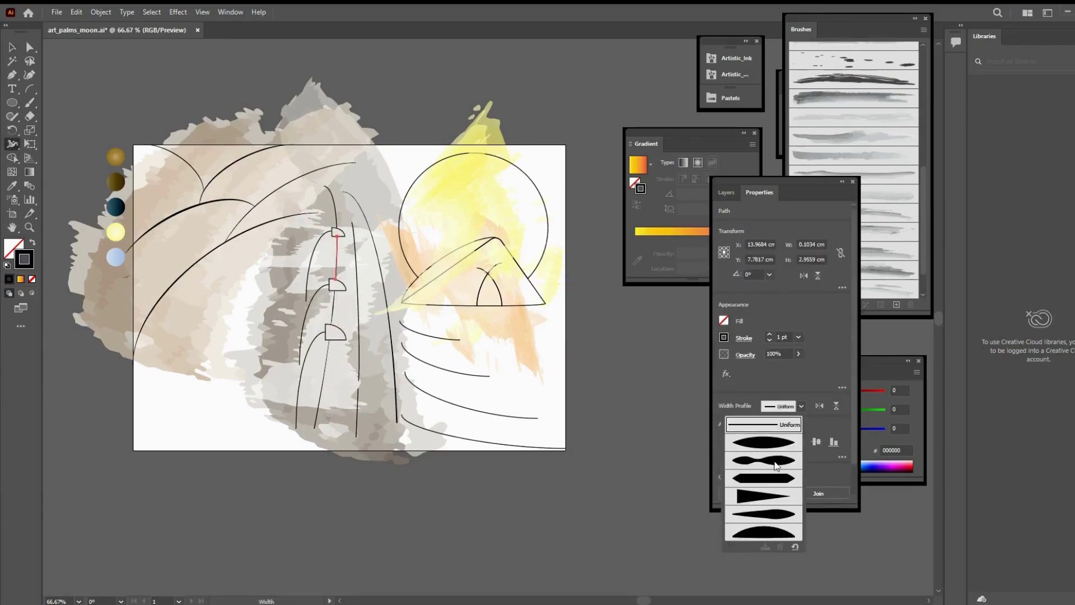
left_click(764, 467)
left_click(598, 339)
Apply a tapering width profile to the top of the palm trunk.
left_click(334, 210)
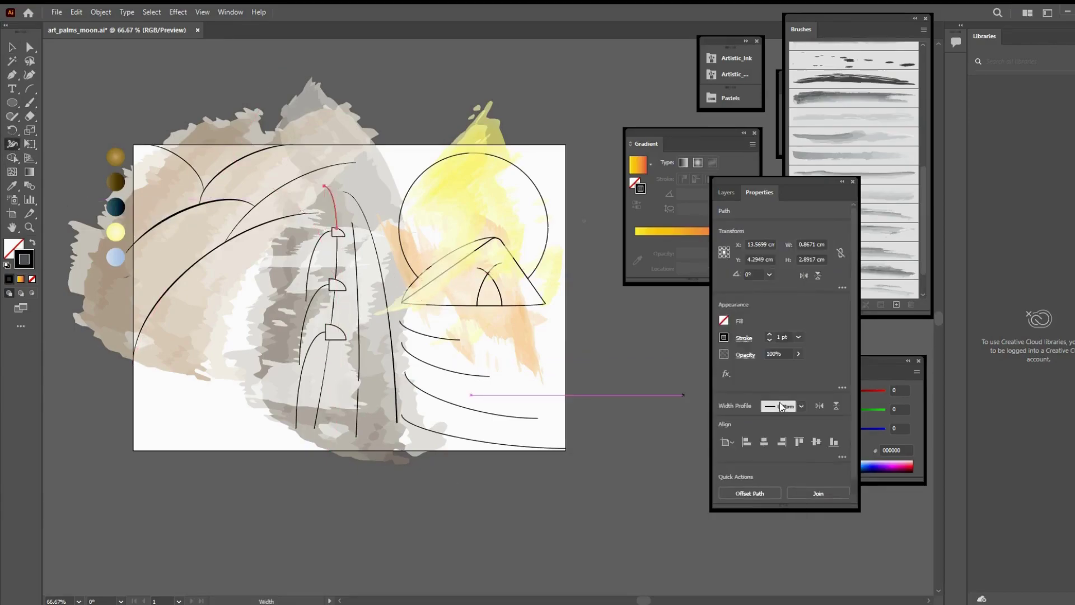
left_click(616, 339)
left_click(335, 210)
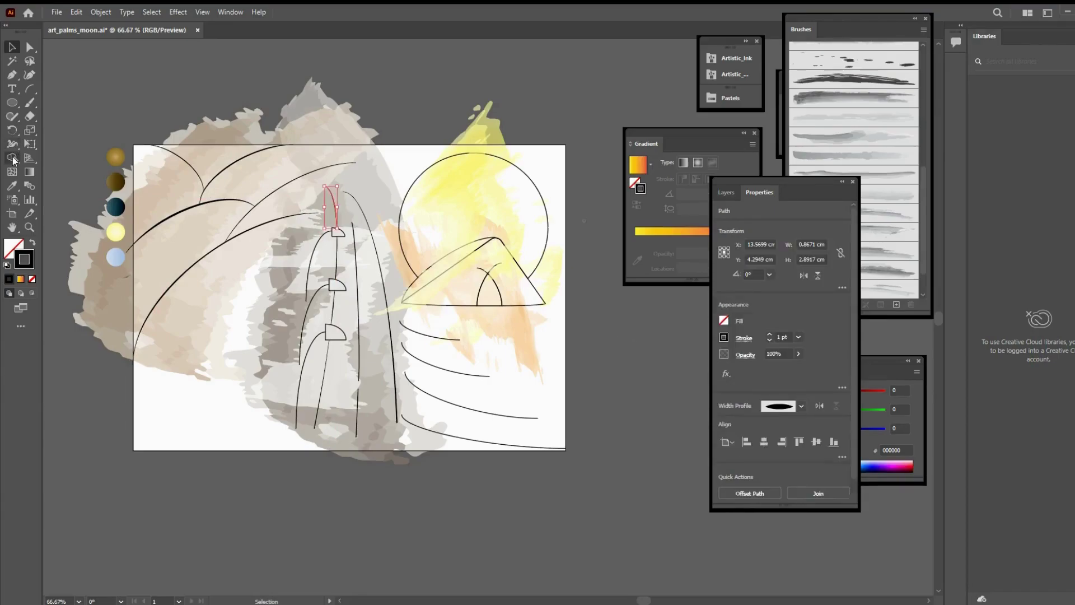
left_click(780, 406)
left_click(773, 500)
left_click(603, 310)
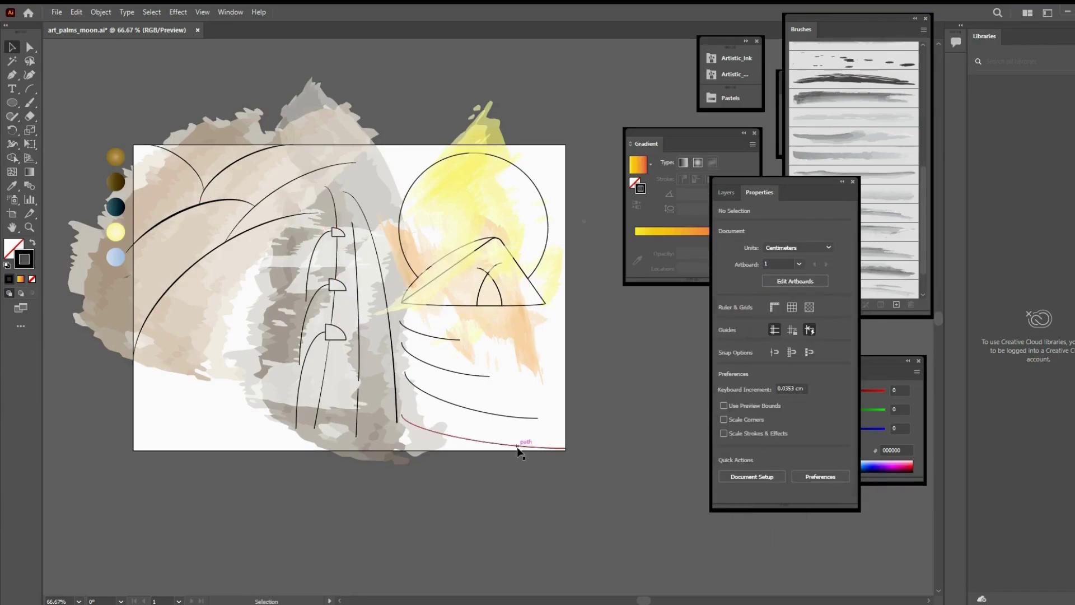
Raise the moon circle's stroke weight for a heavier outline.
left_click(535, 177)
left_click(635, 332)
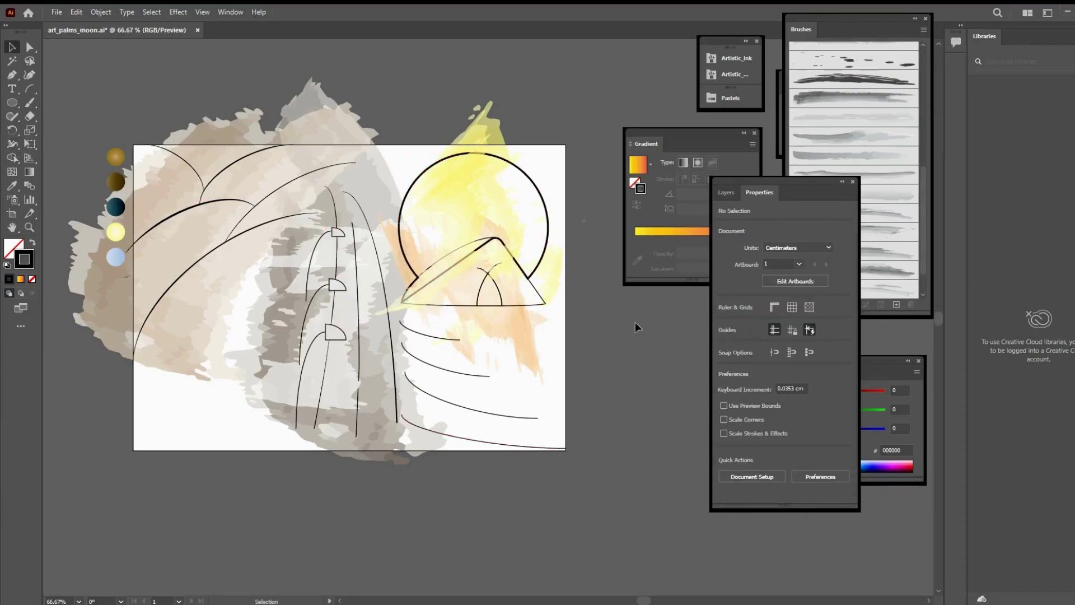
left_click(537, 185)
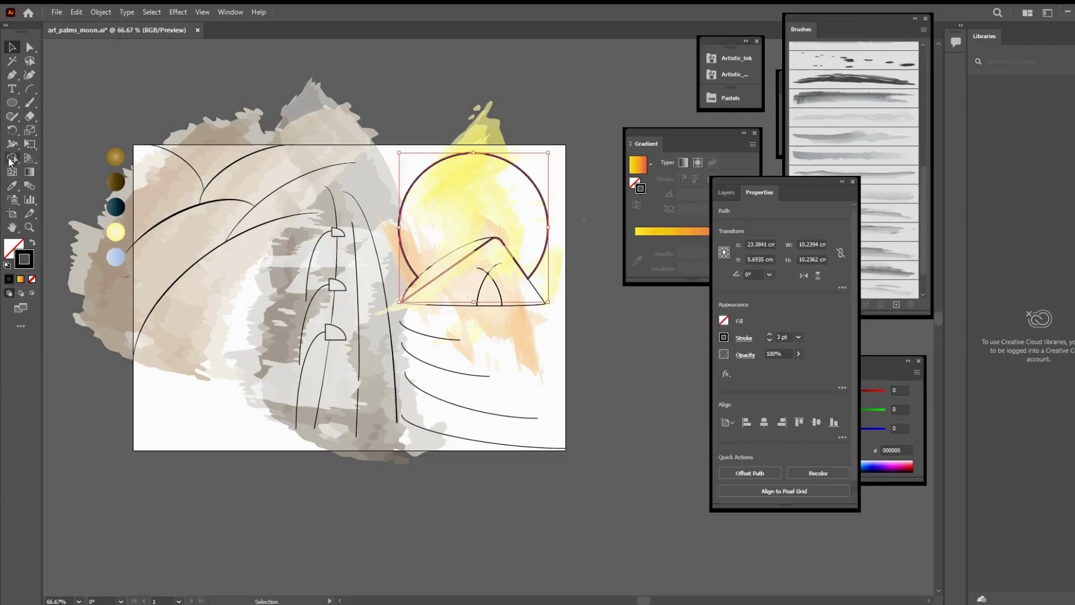
left_click(779, 406)
left_click(762, 448)
left_click(629, 327)
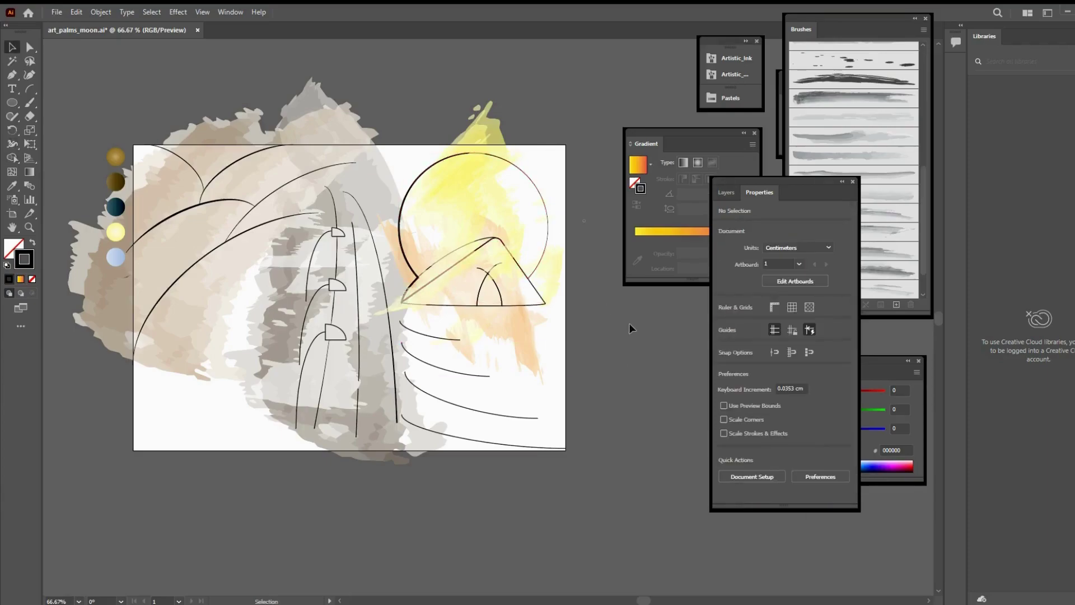
left_click(11, 102)
Draw an artboard-sized rectangle, swap its fill and stroke, and send it to the back.
left_click_drag(133, 145, 566, 450)
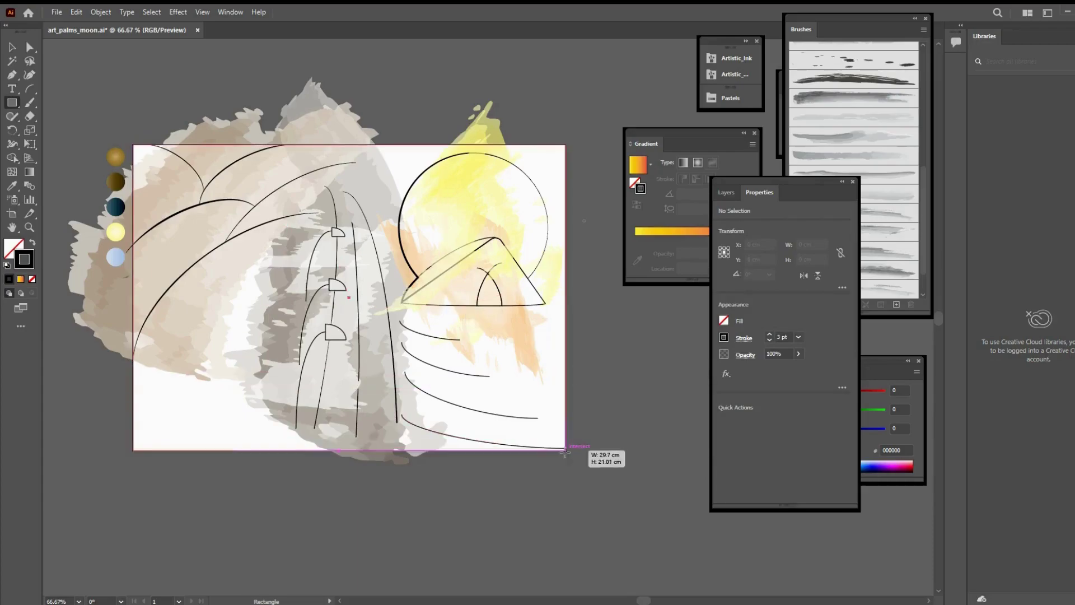
key("shift+x")
key("v")
left_click(783, 491)
left_click(655, 448)
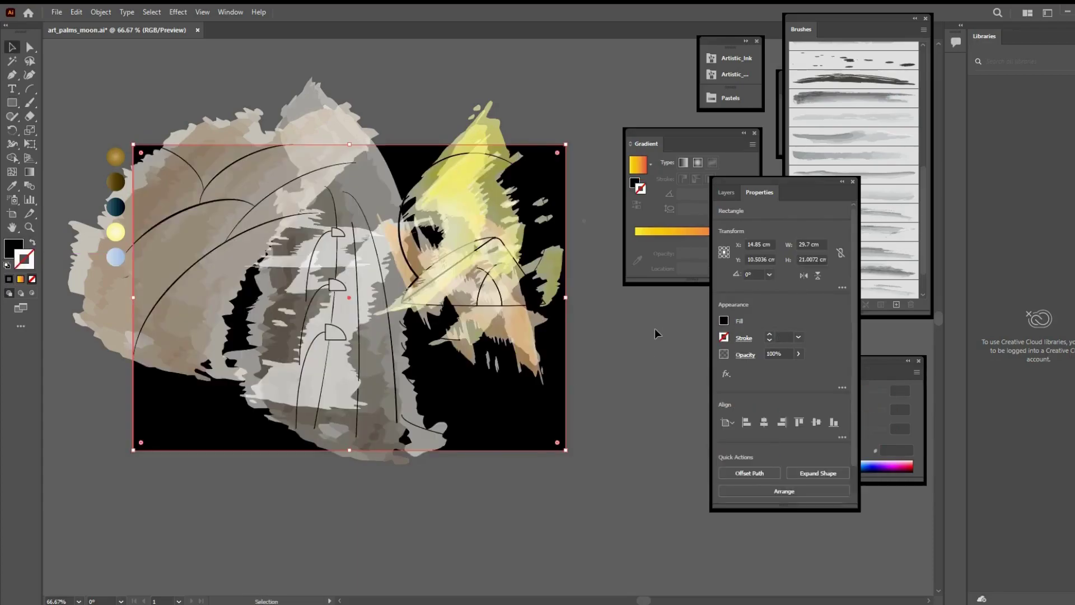
left_click(114, 78)
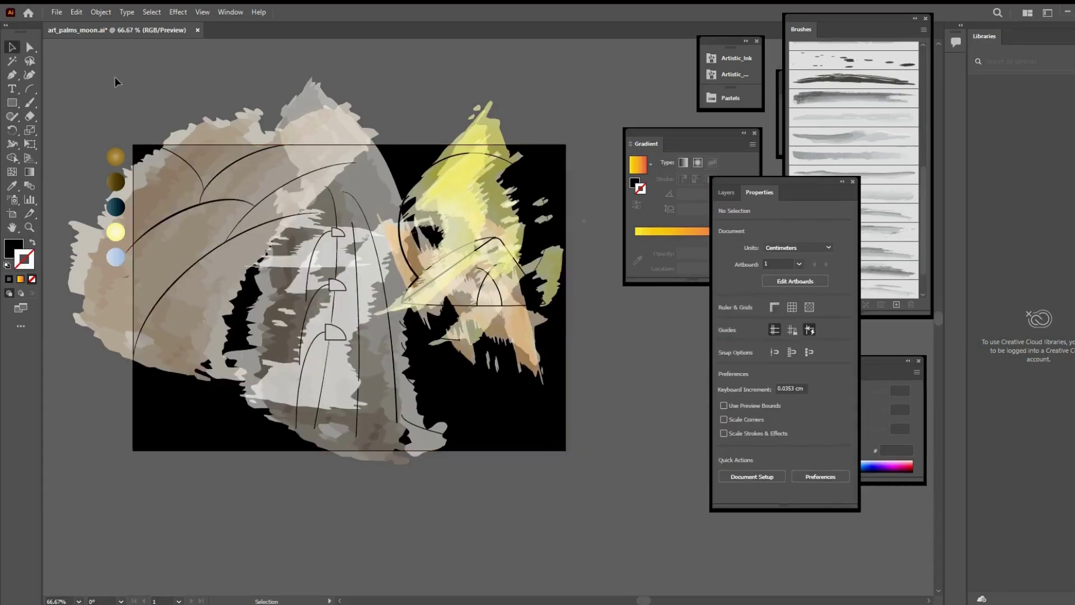
Paint a white 9 pt watercolor stroke across the moon.
left_click_drag(509, 190, 434, 338)
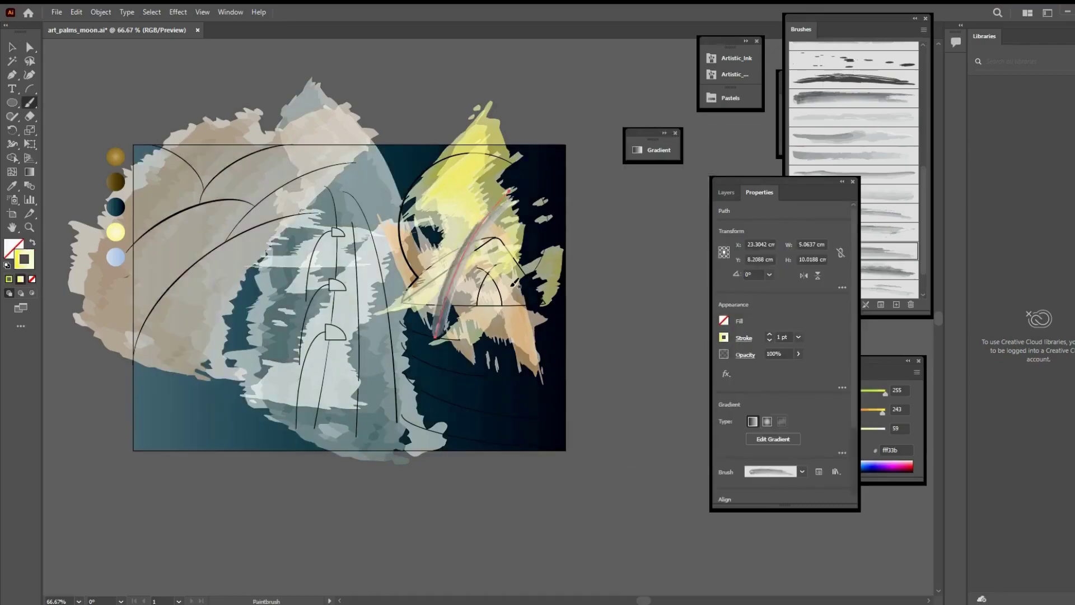
double_click(24, 259)
left_click(890, 280)
left_click(770, 334)
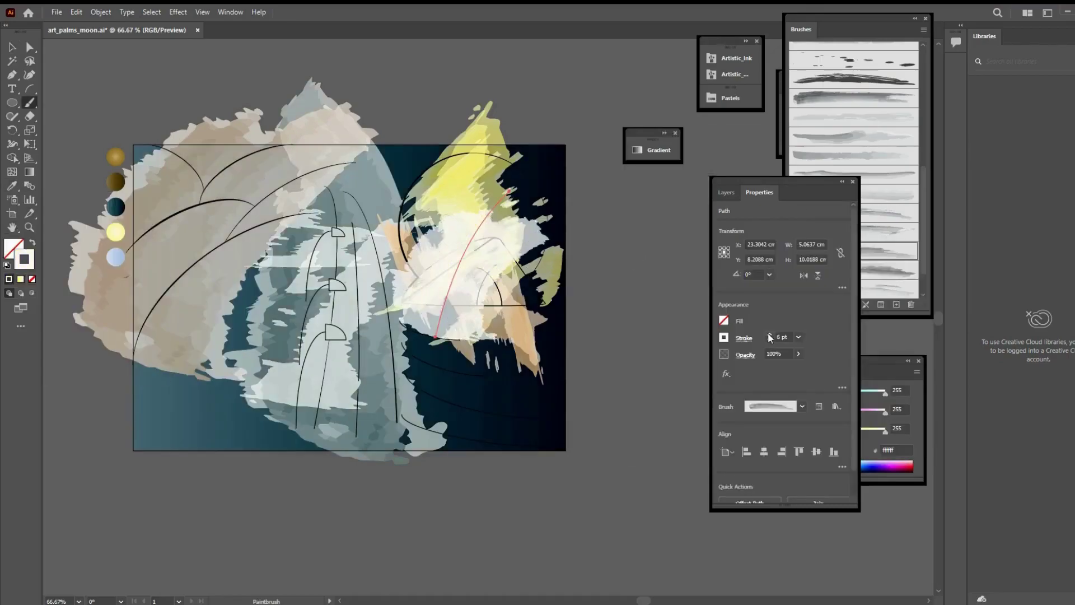
key("v")
Move the white stroke over the moon behind the yellow stroke, and bring the moon outline forward.
left_click_drag(522, 245, 532, 209)
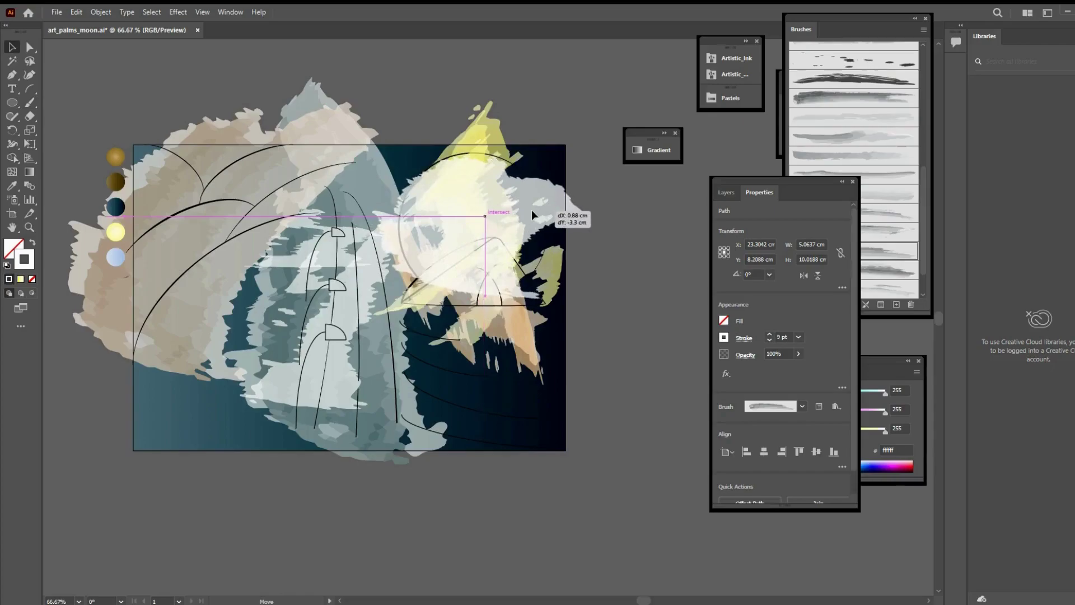
key("ctrl+bracketleft")
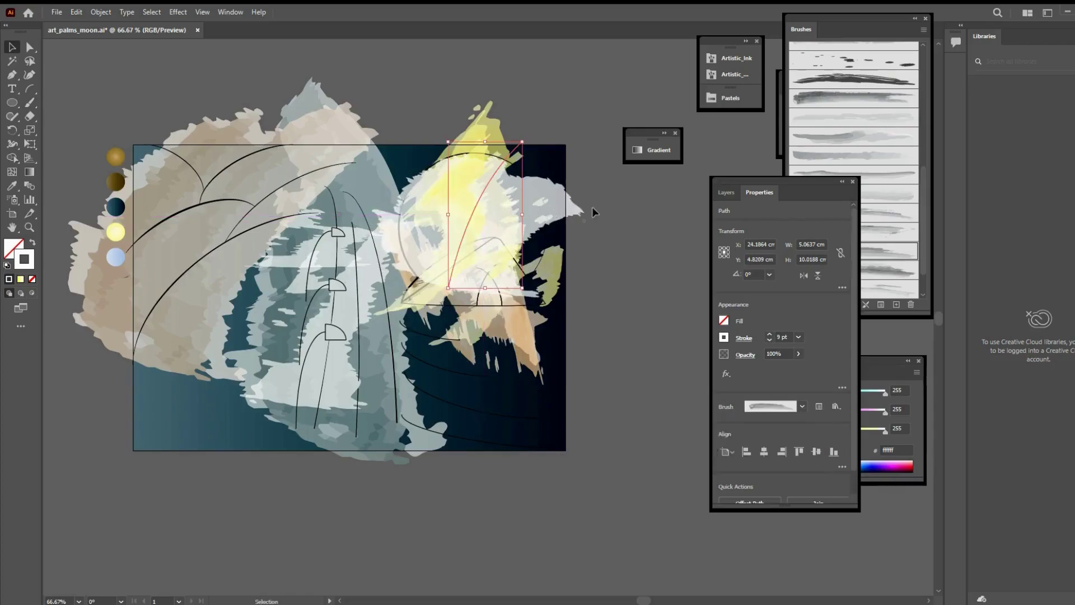
left_click(616, 212)
left_click(464, 122)
key("ctrl+shift+bracketright")
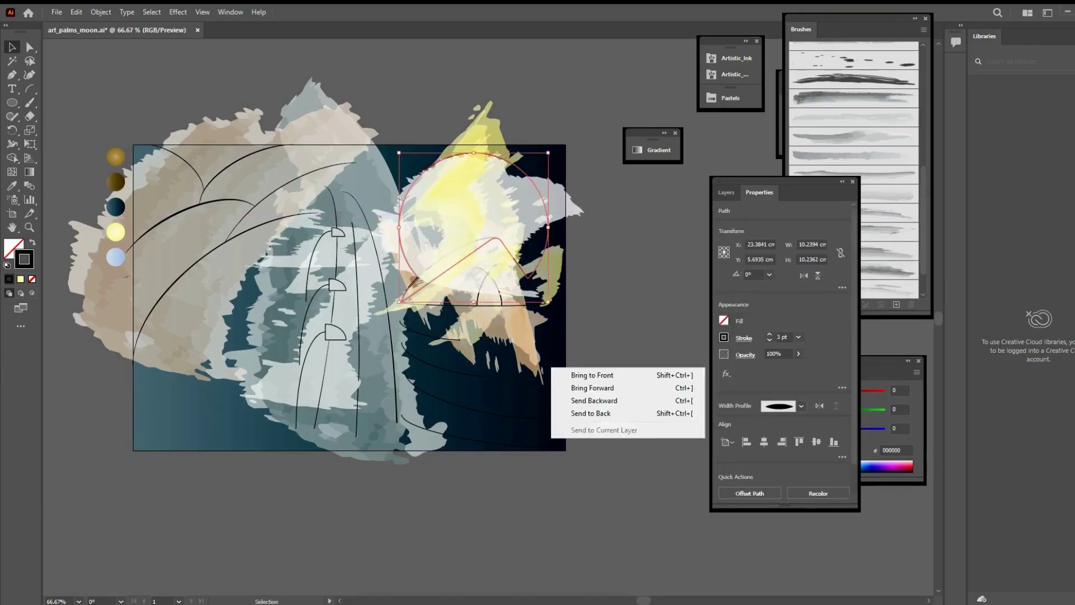
left_click(636, 246)
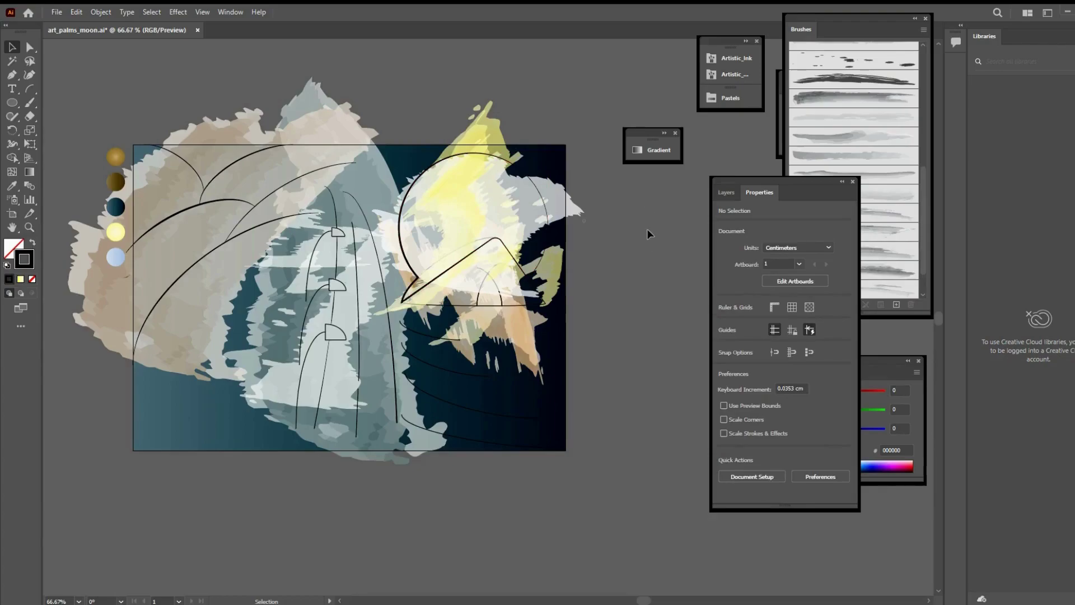
Undo the last change and bring the black moon outline path to the front.
key("ctrl+z")
left_click(618, 253)
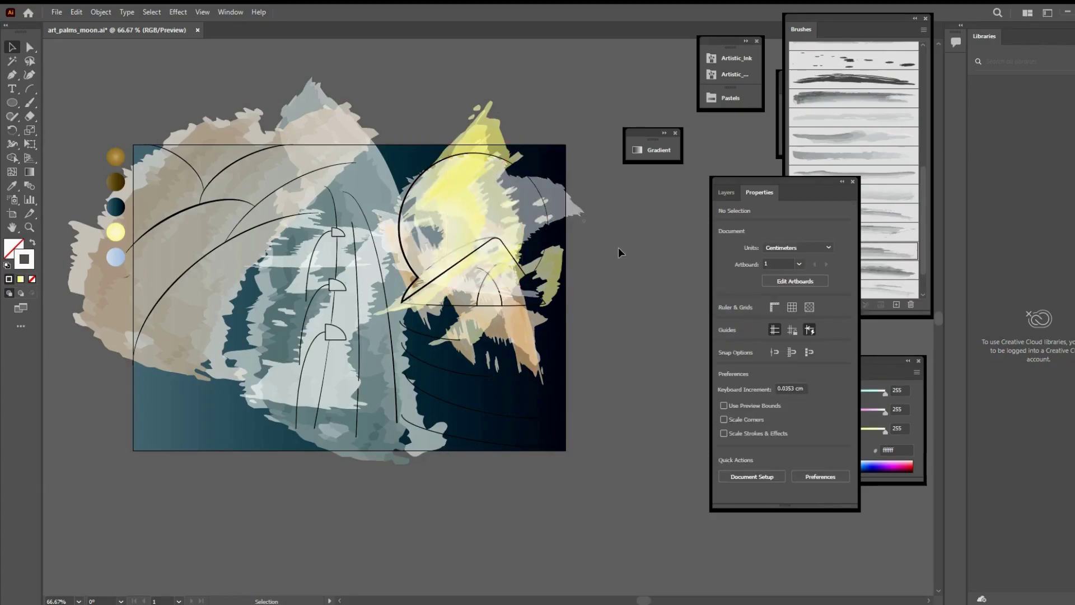
left_click(542, 310)
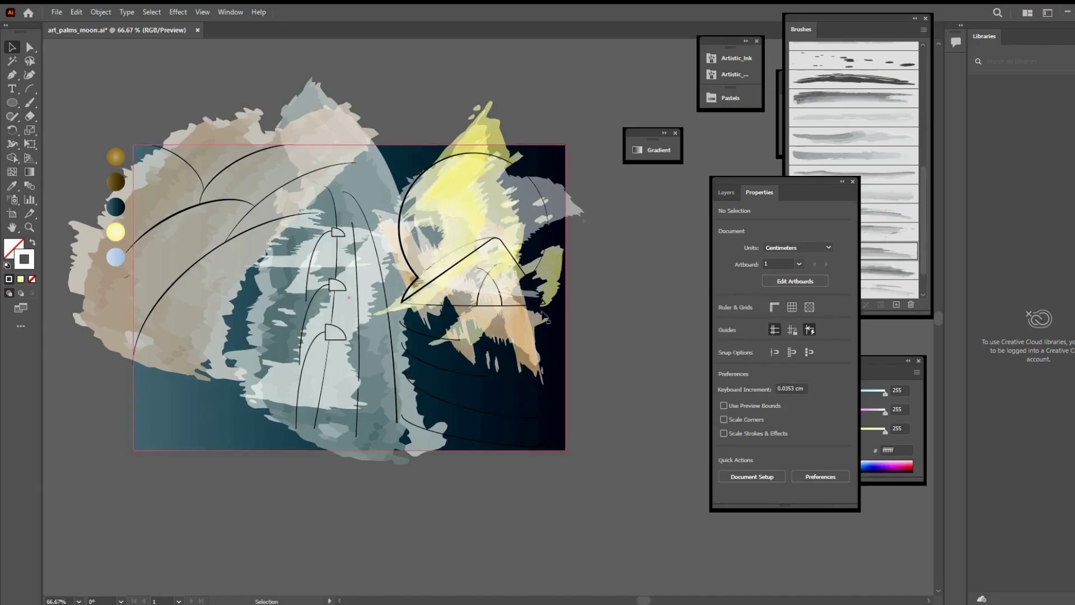
key("ctrl+shift+bracketright")
left_click(640, 297)
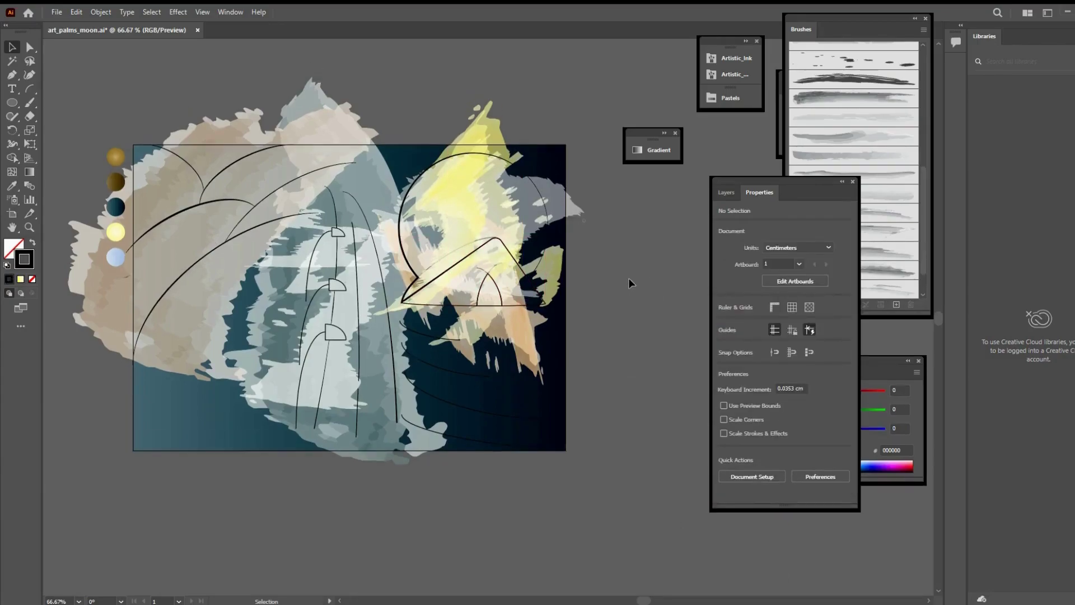
Recolour the background rectangle with a sampled brown gradient using the Eyedropper.
left_click(456, 371)
left_click(723, 337)
left_click(648, 434)
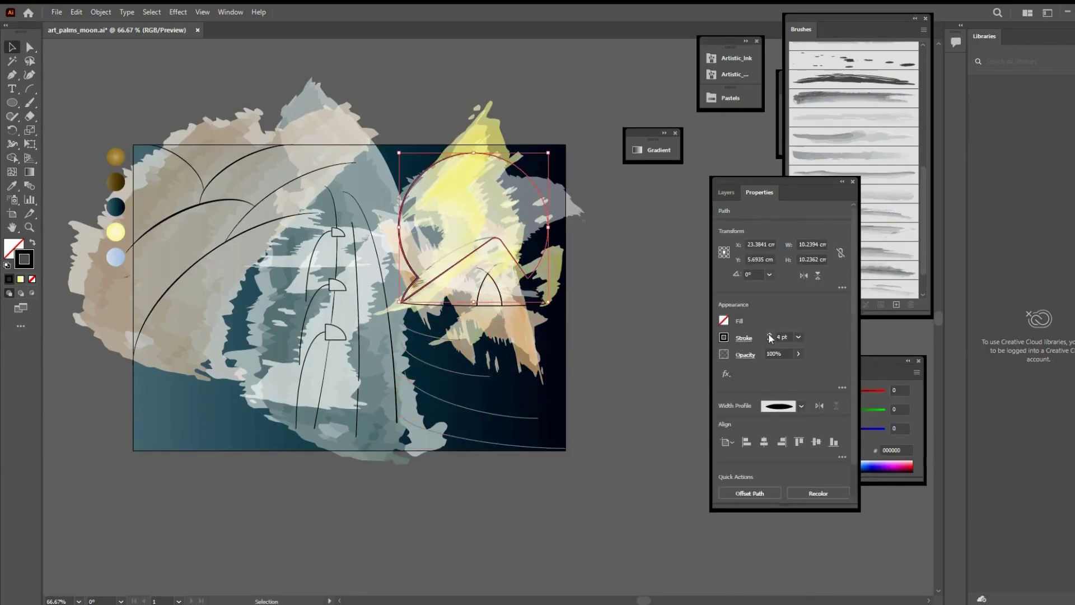
key("i")
left_click(223, 176)
left_click_drag(651, 146, 658, 86)
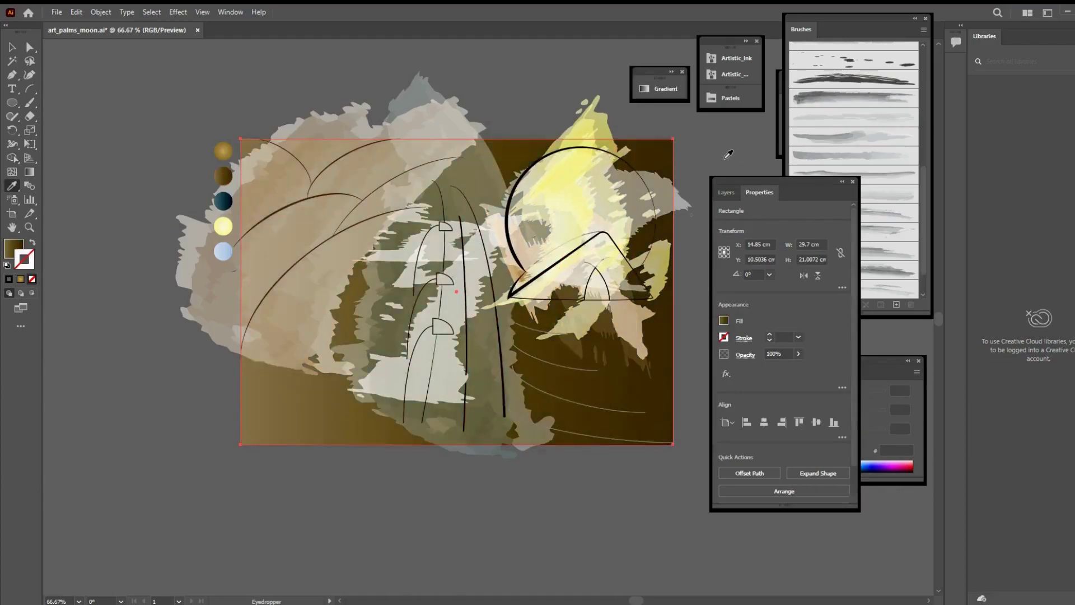